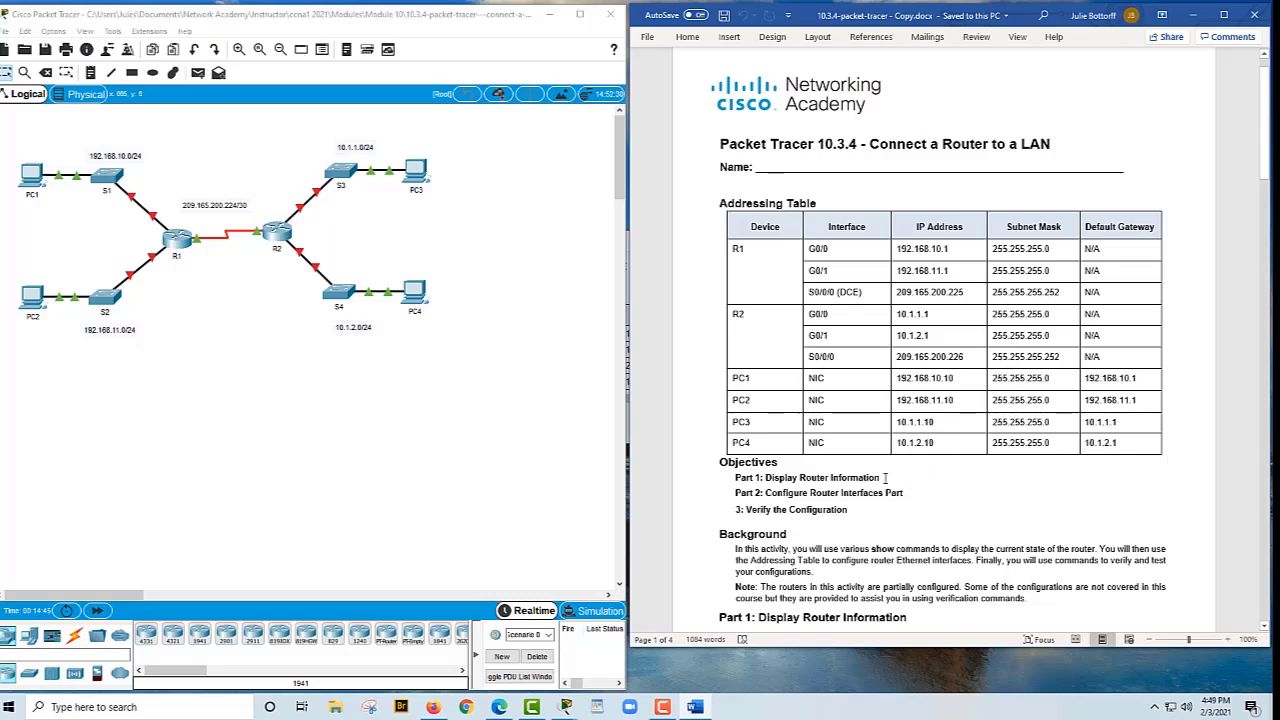
pyautogui.scroll(-2, 903, 497)
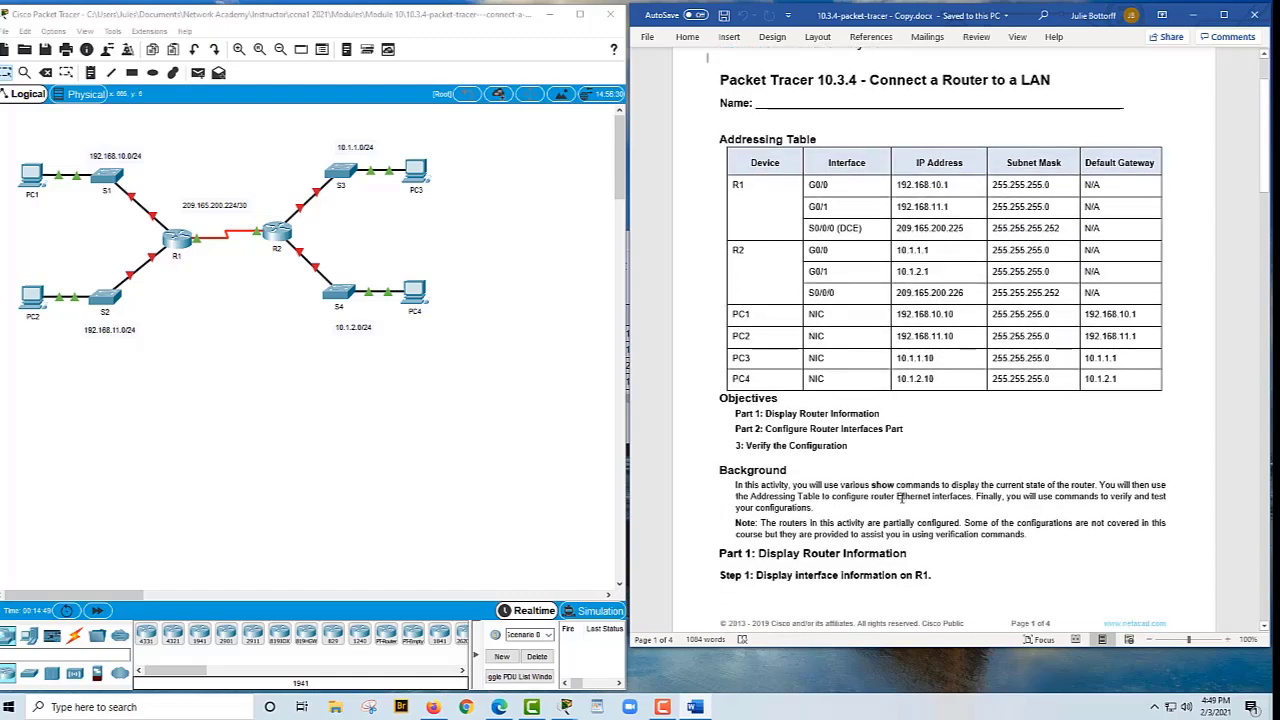
pyautogui.scroll(-2, 903, 497)
pyautogui.scroll(-5, 760, 528)
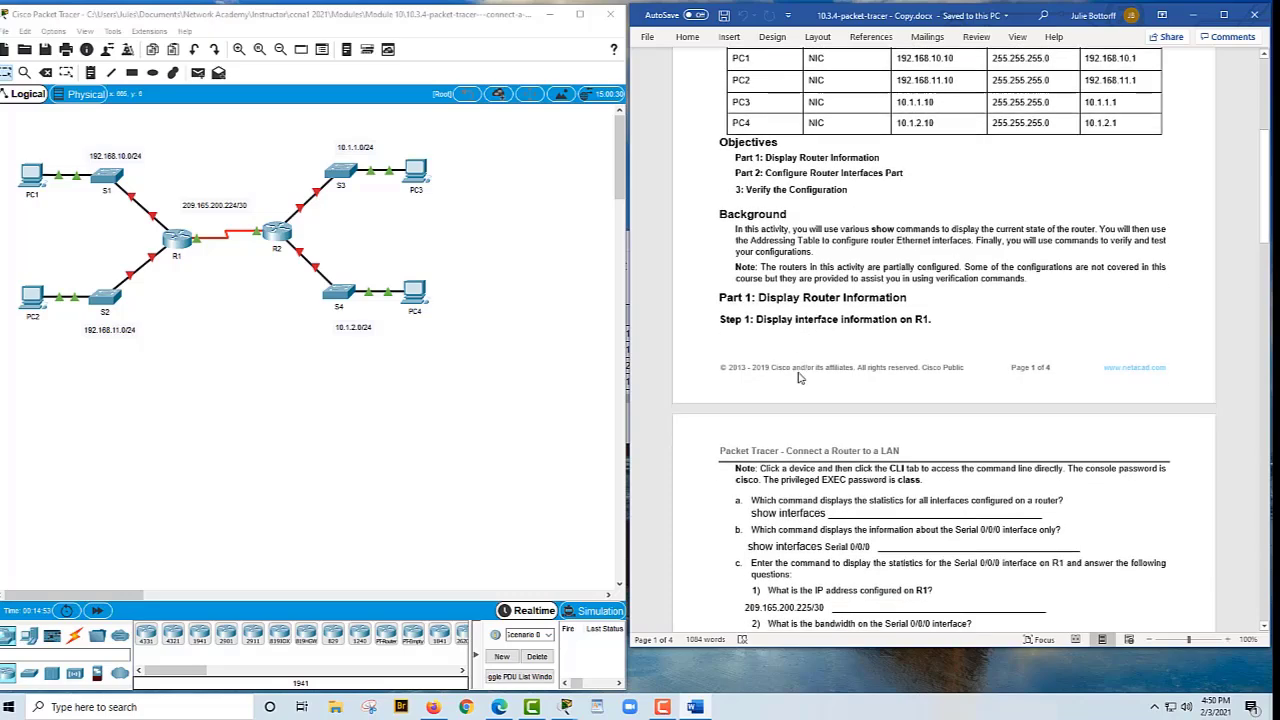
pyautogui.scroll(4, 757, 364)
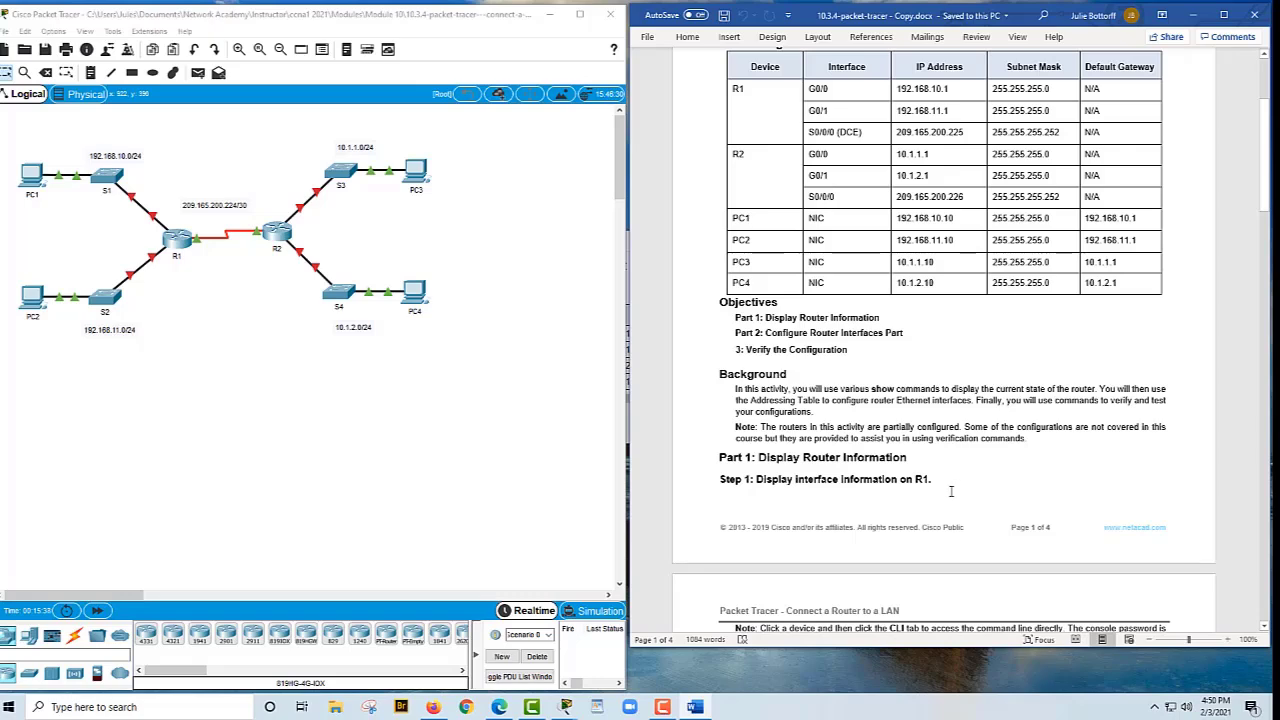
pyautogui.scroll(-1, 944, 498)
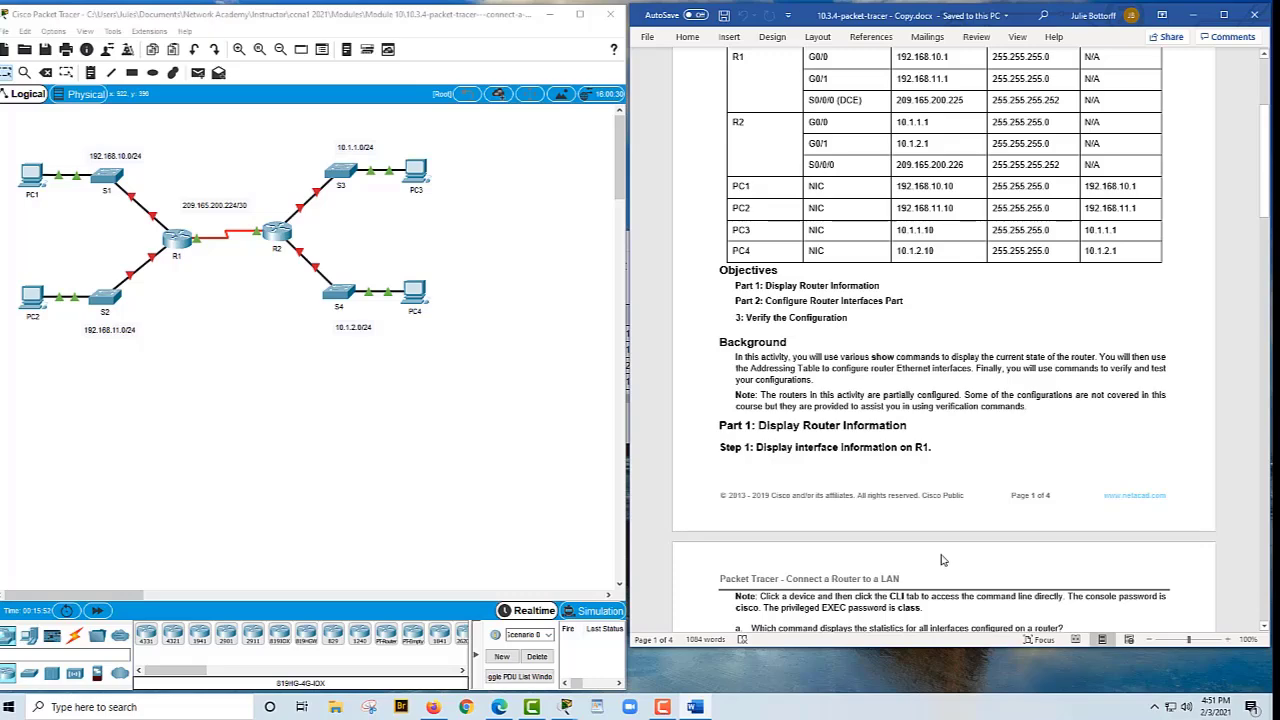
pyautogui.scroll(-1, 937, 562)
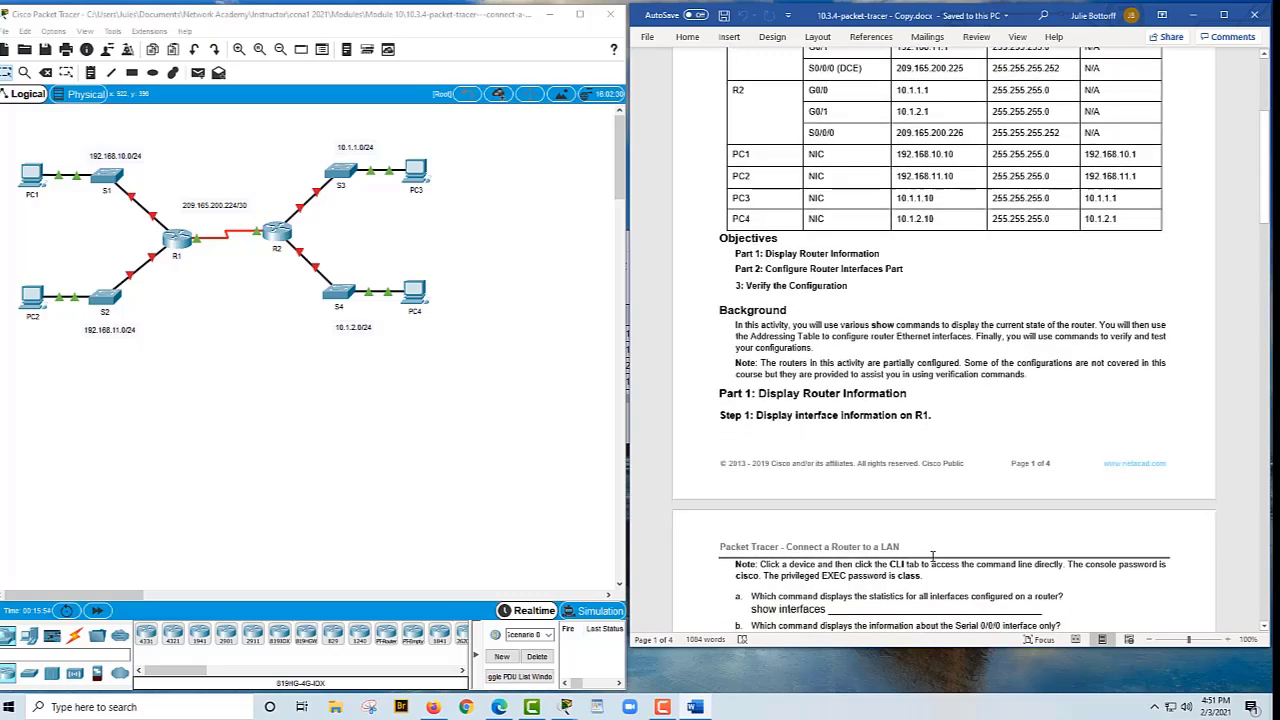
pyautogui.scroll(1, 928, 560)
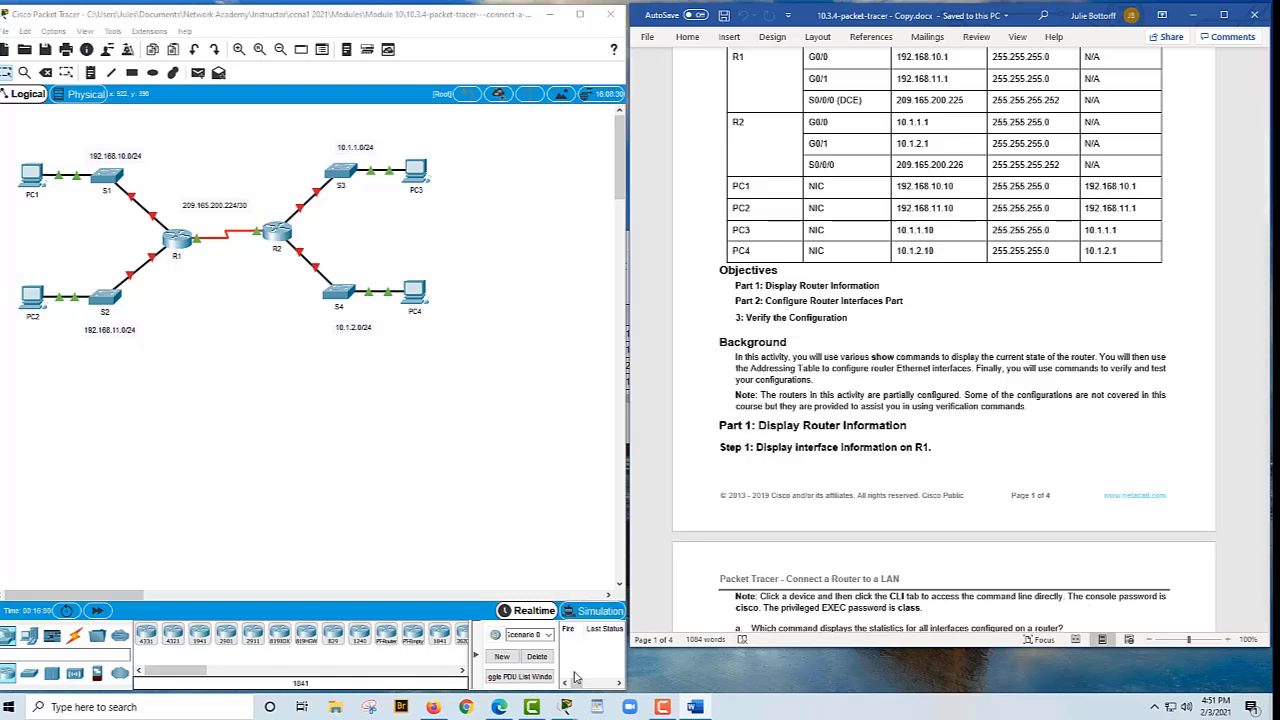
# Bring up the Module 10 PDF in Edge and find the slide tabling the interface verification show commands
pyautogui.click(503, 708)
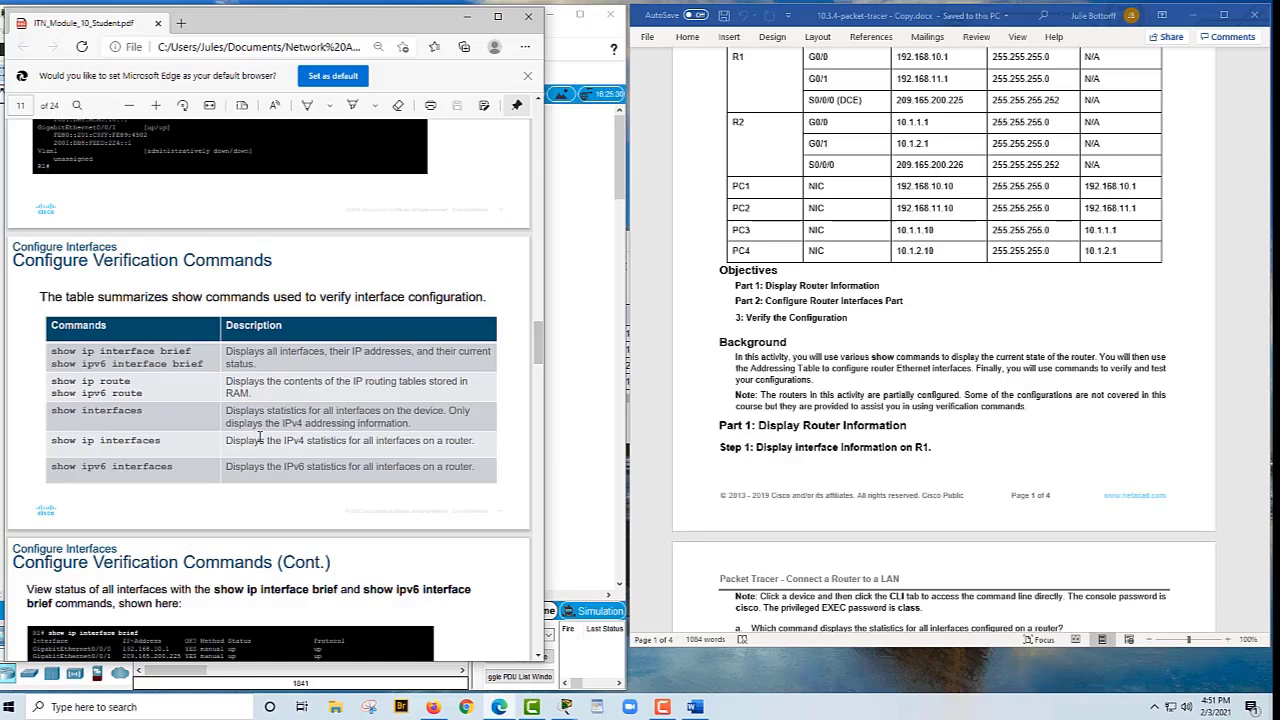
pyautogui.scroll(-3, 240, 470)
pyautogui.scroll(4, 235, 470)
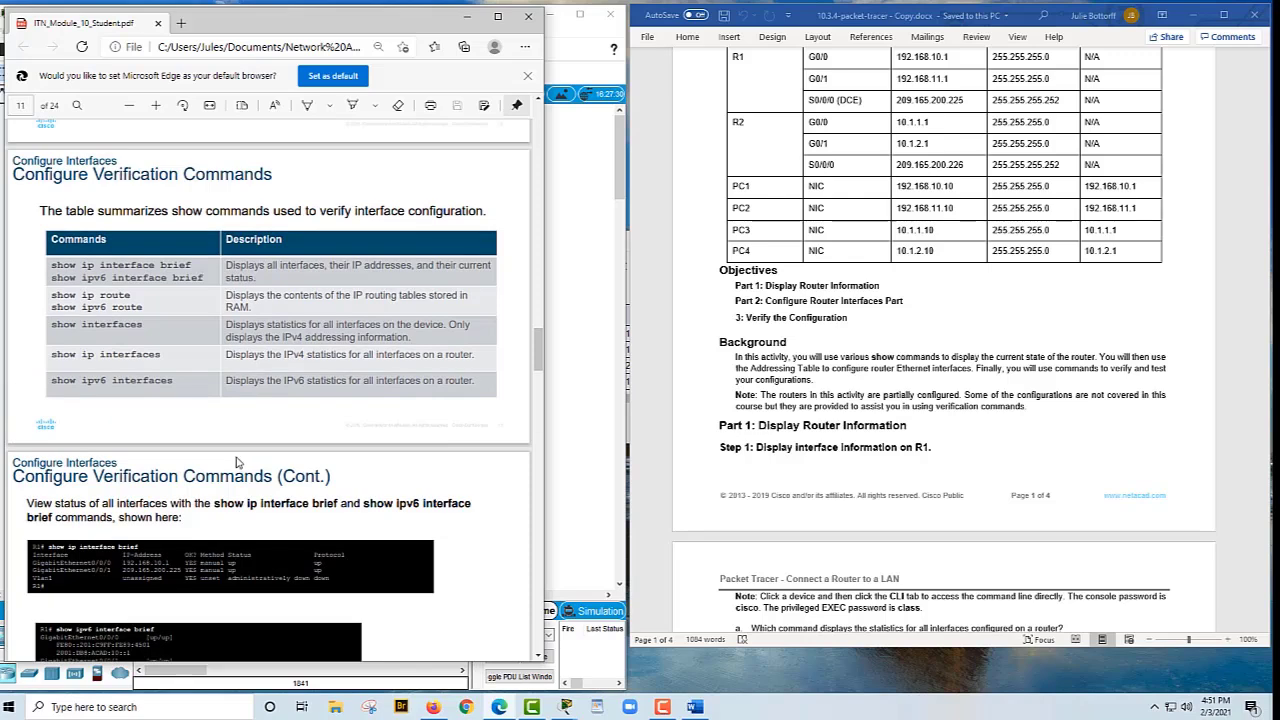
pyautogui.scroll(1, 215, 477)
pyautogui.scroll(-1, 200, 477)
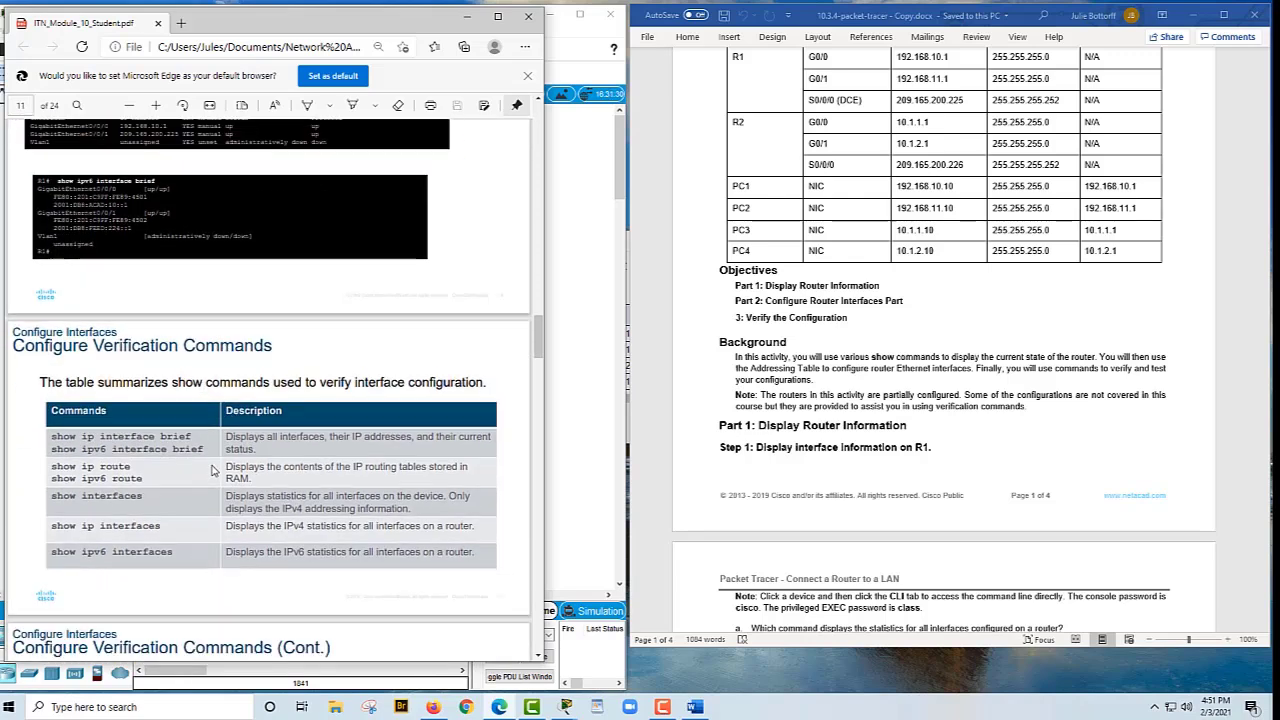
pyautogui.scroll(-2, 212, 470)
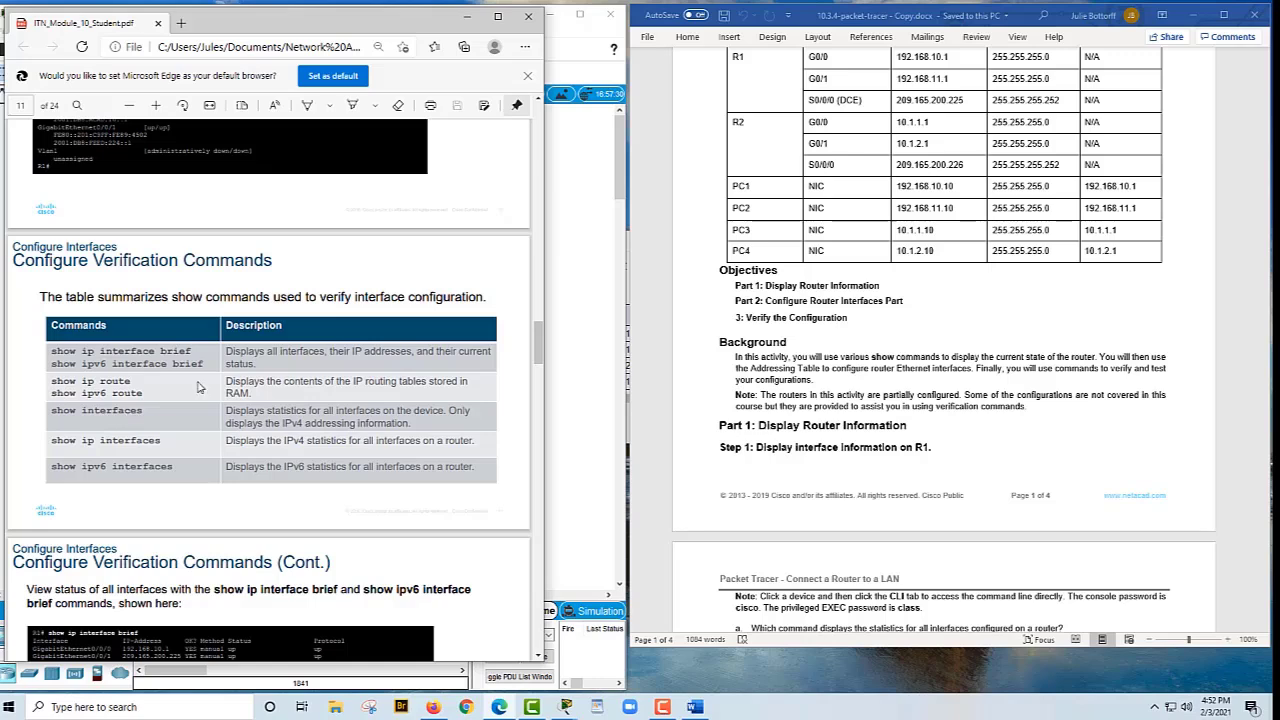
pyautogui.scroll(-1, 906, 380)
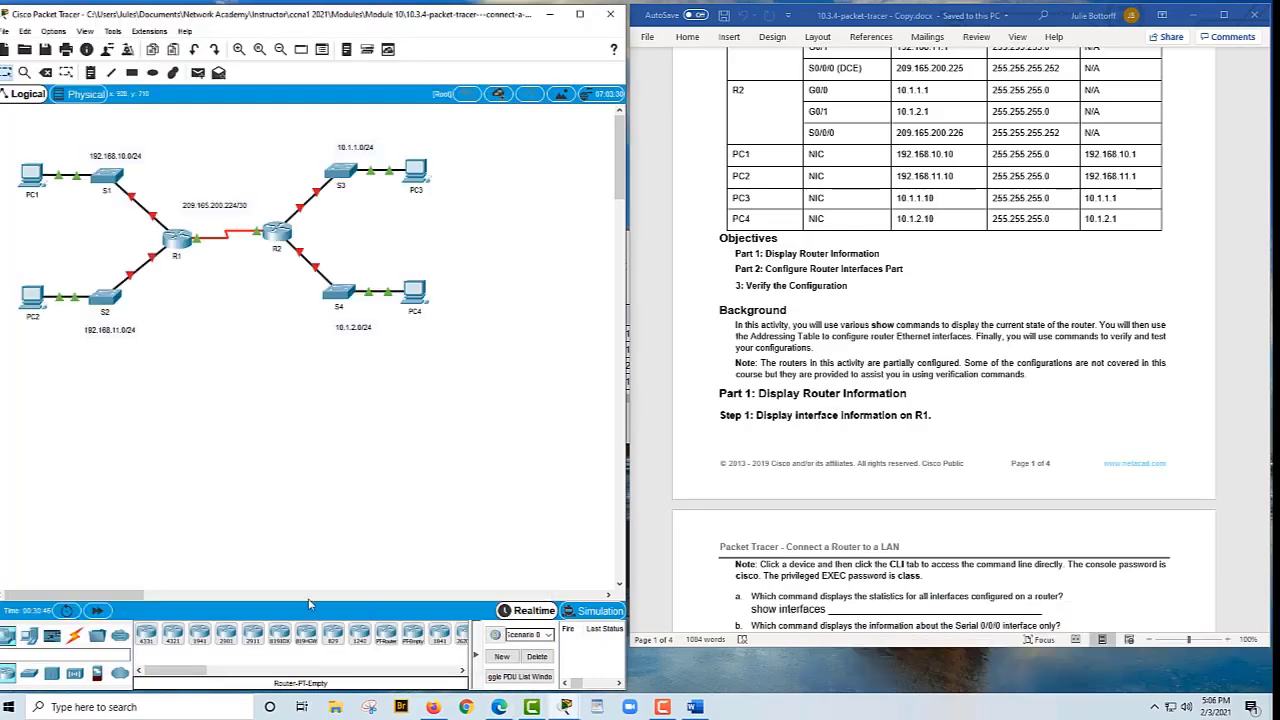
# Open R1's configuration window and enlarge its Physical view
pyautogui.click(175, 238)
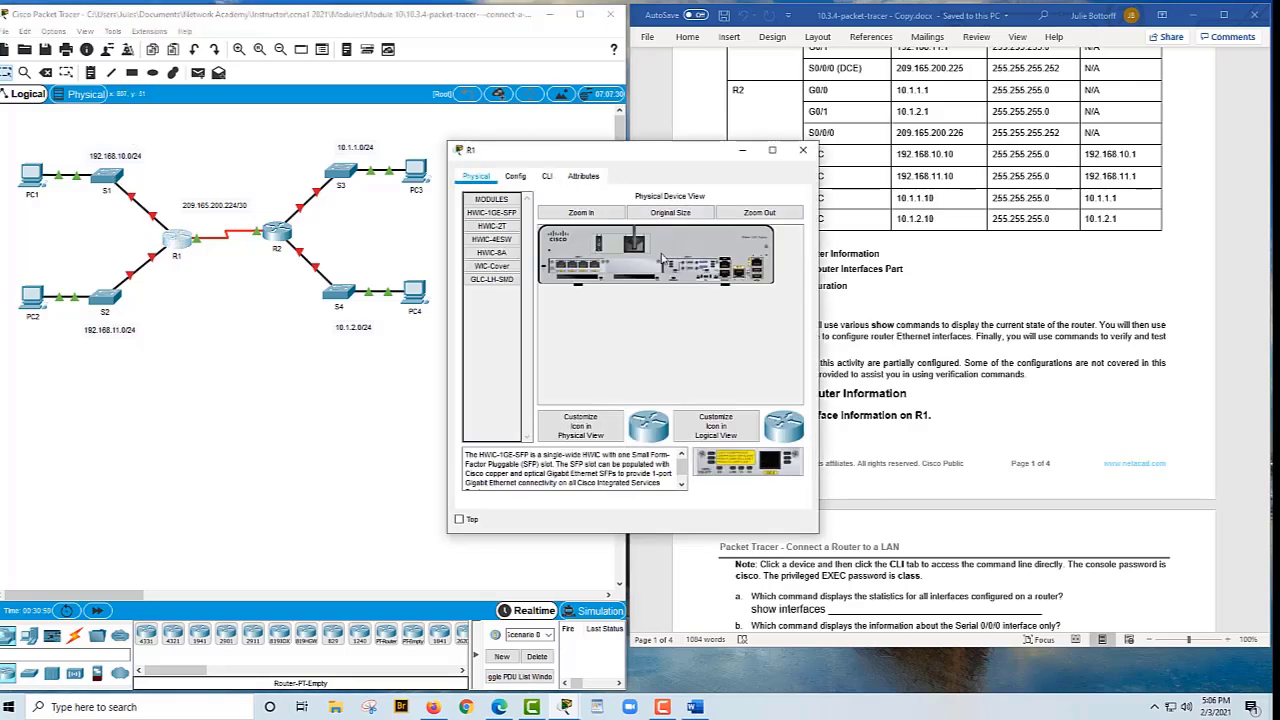
pyautogui.click(581, 212)
pyautogui.moveTo(630, 399); pyautogui.dragTo(698, 381)
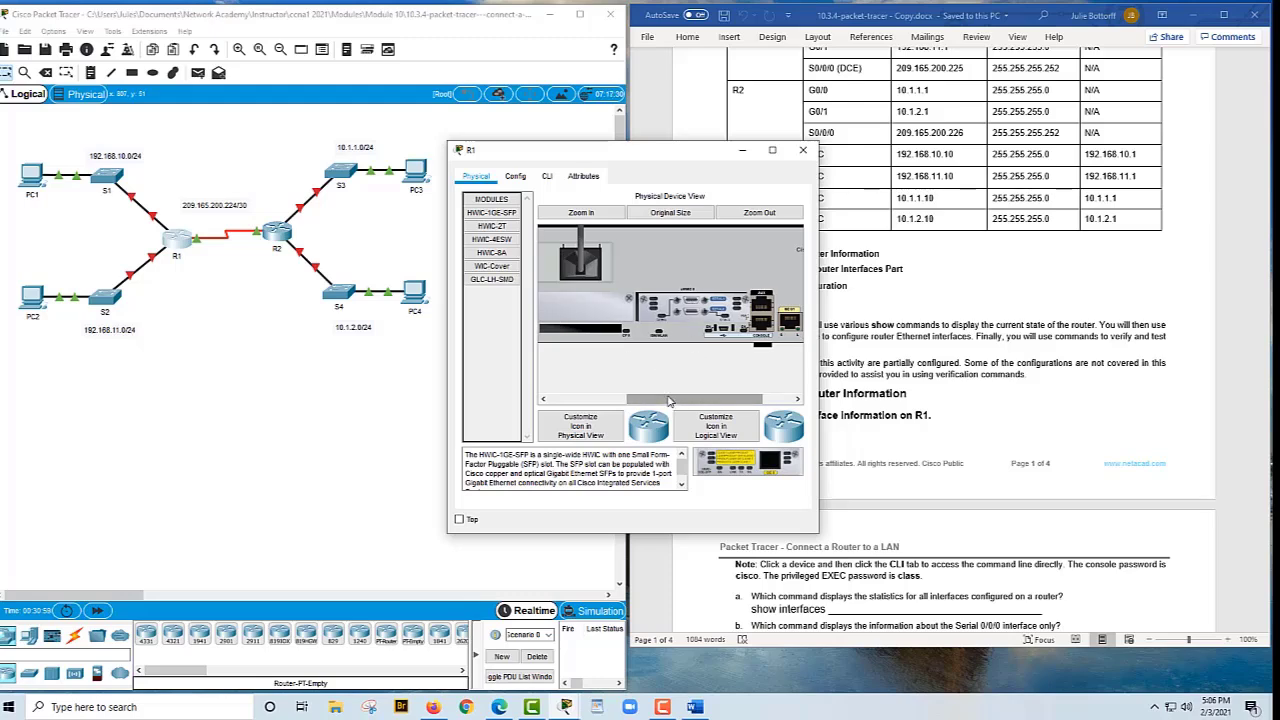
pyautogui.moveTo(671, 401); pyautogui.dragTo(577, 432)
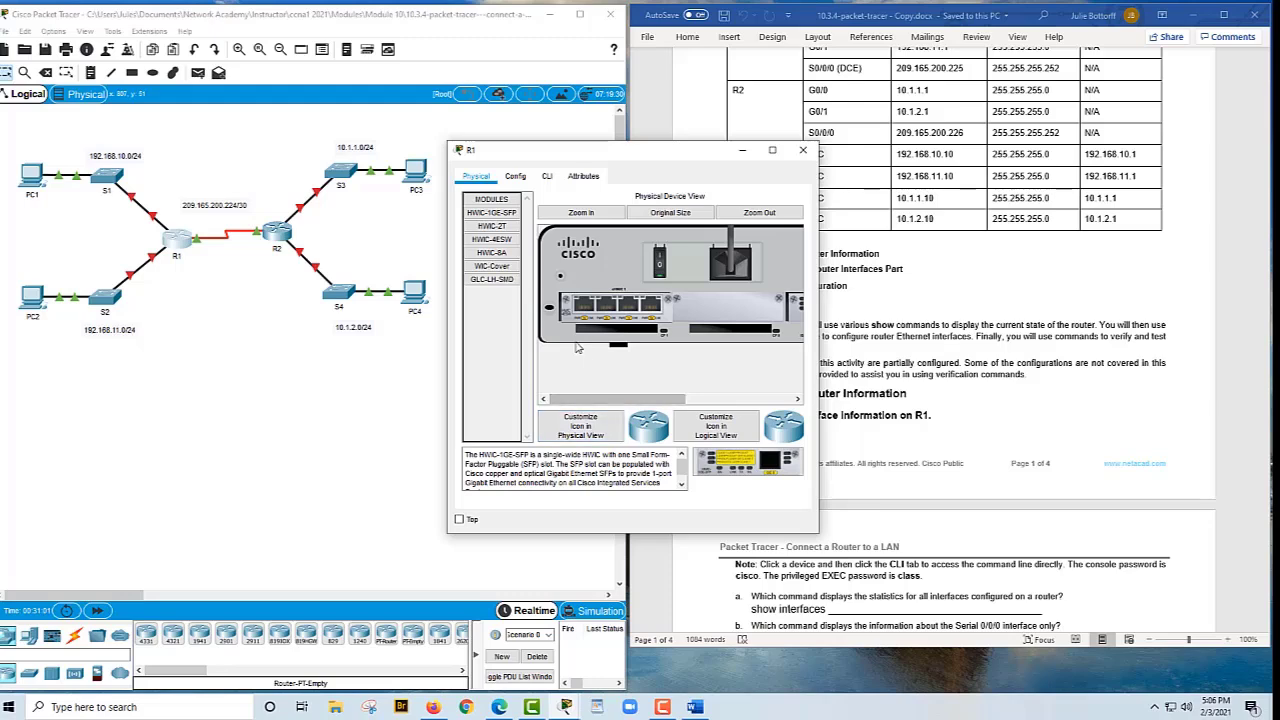
# Log in to R1's CLI with the console password and widen the window
pyautogui.click(547, 177)
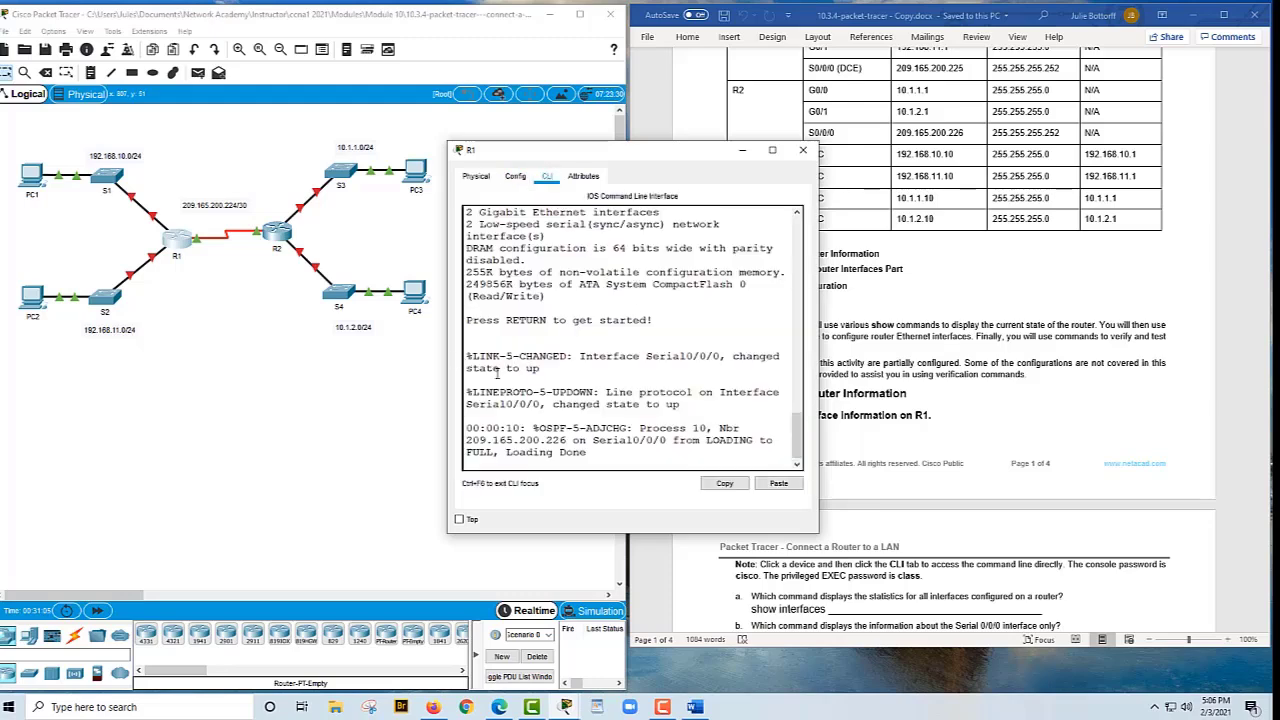
pyautogui.press('Return')
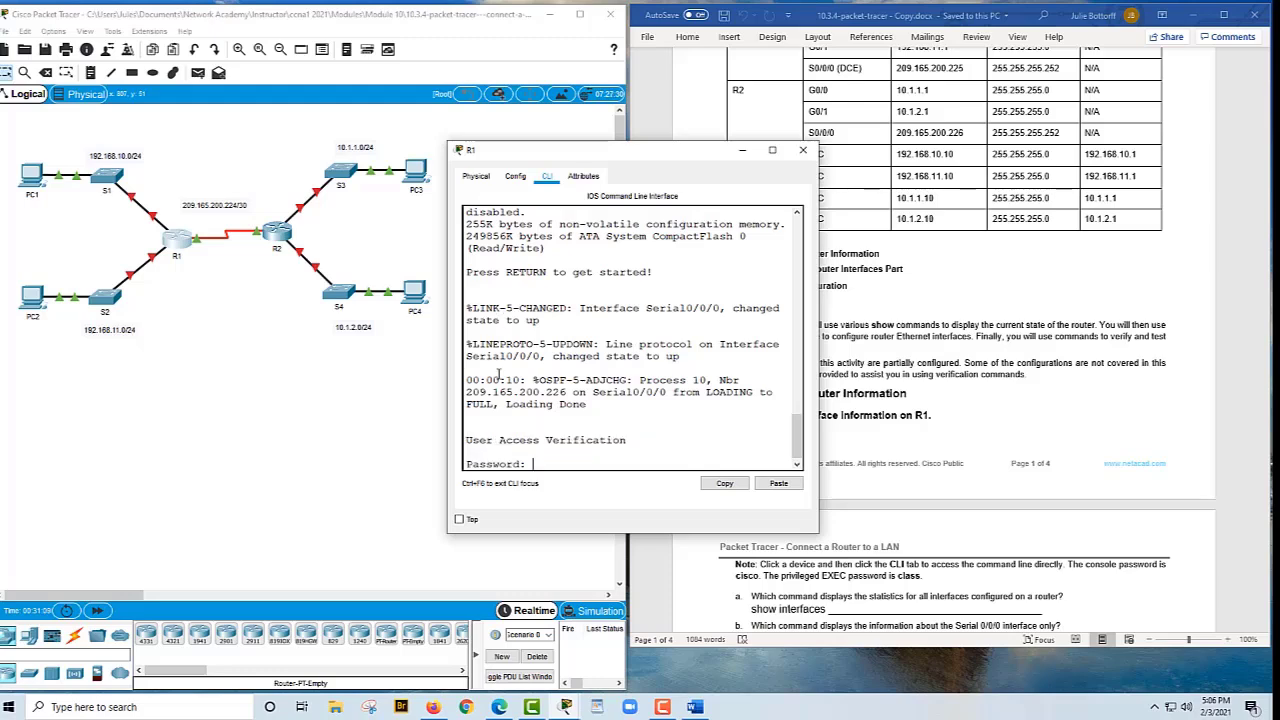
pyautogui.write('cisco')
pyautogui.press('Return')
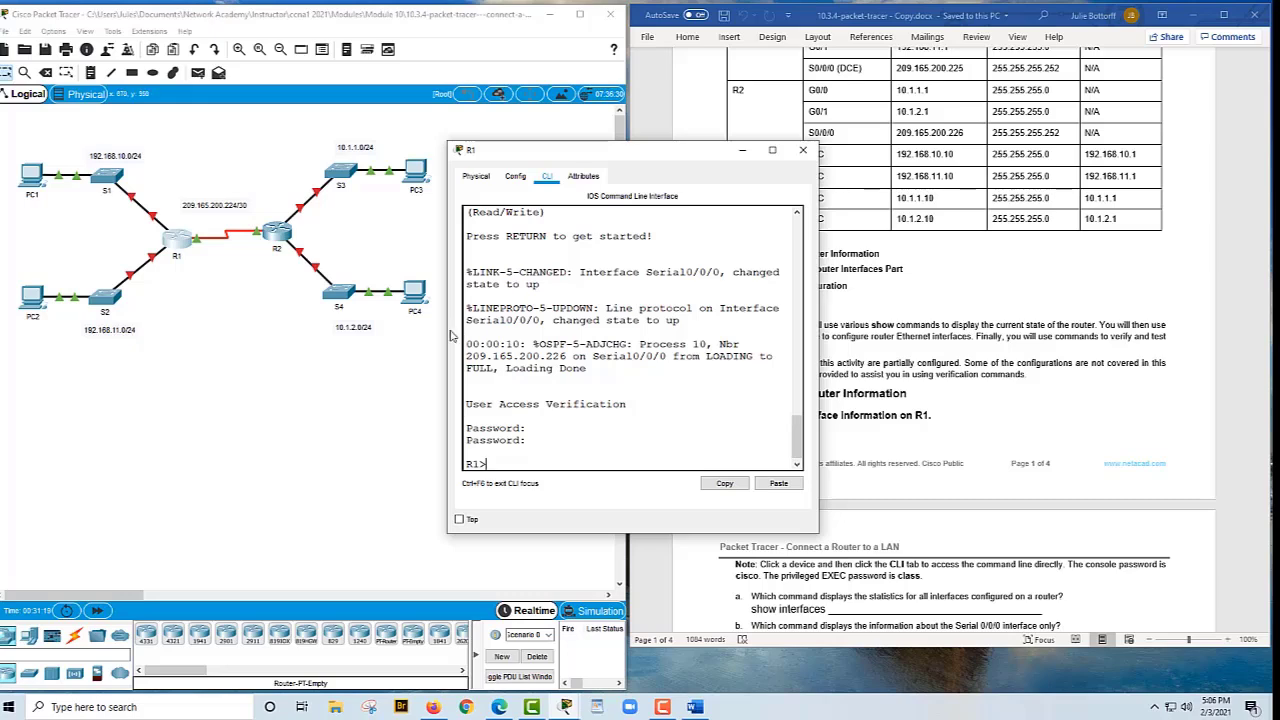
pyautogui.moveTo(450, 337); pyautogui.dragTo(231, 341)
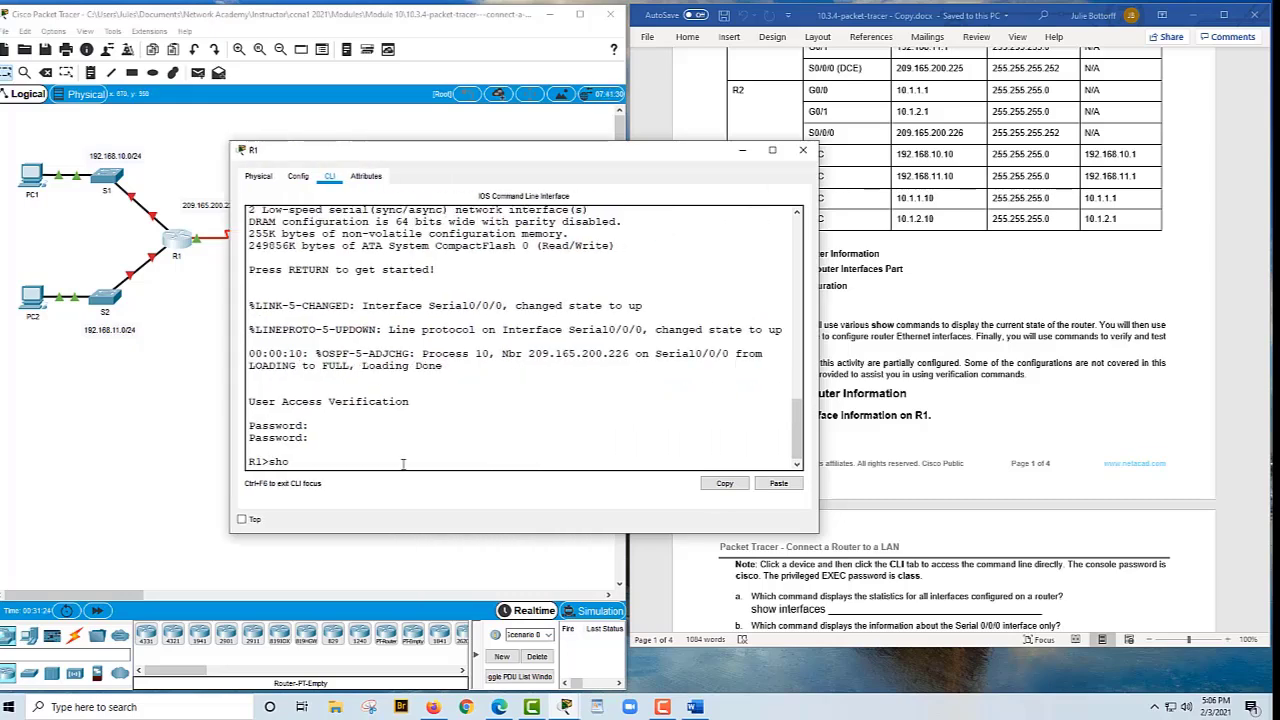
# Run 'sho int' on R1 and page through the full interface output down to Vlan1
pyautogui.write('sho int')
pyautogui.press('Return')
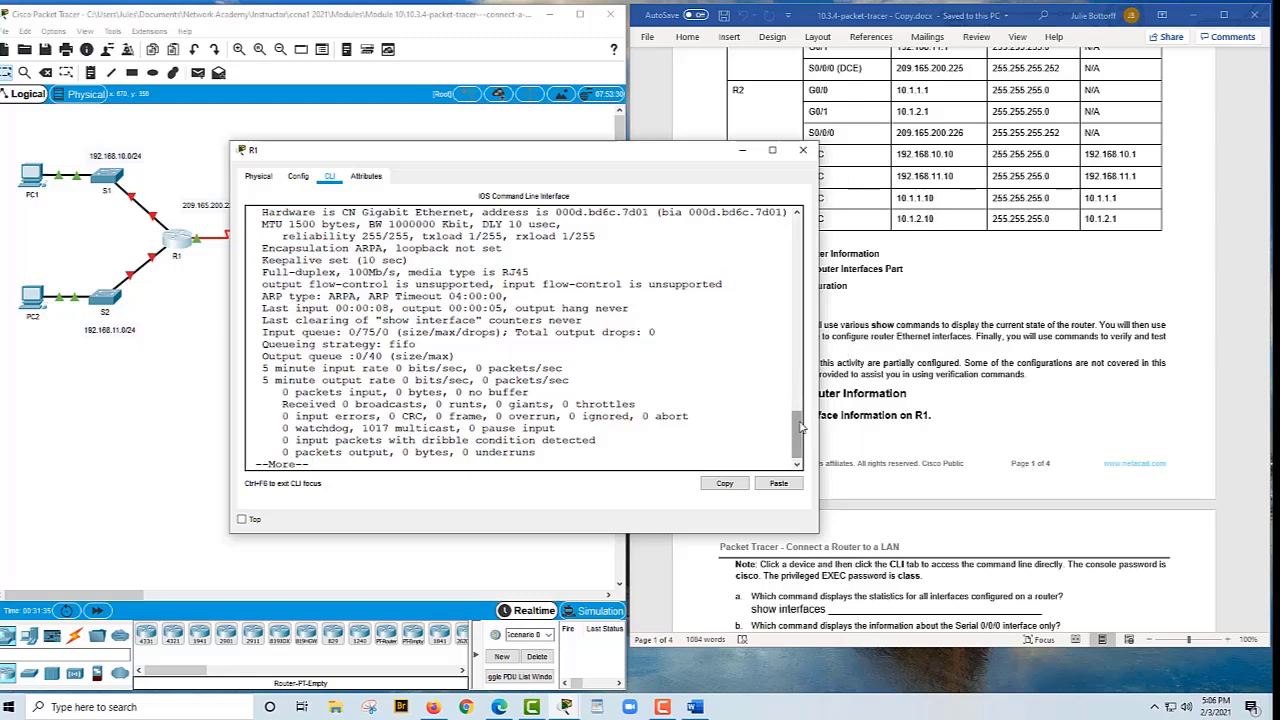
pyautogui.moveTo(799, 424); pyautogui.dragTo(797, 429)
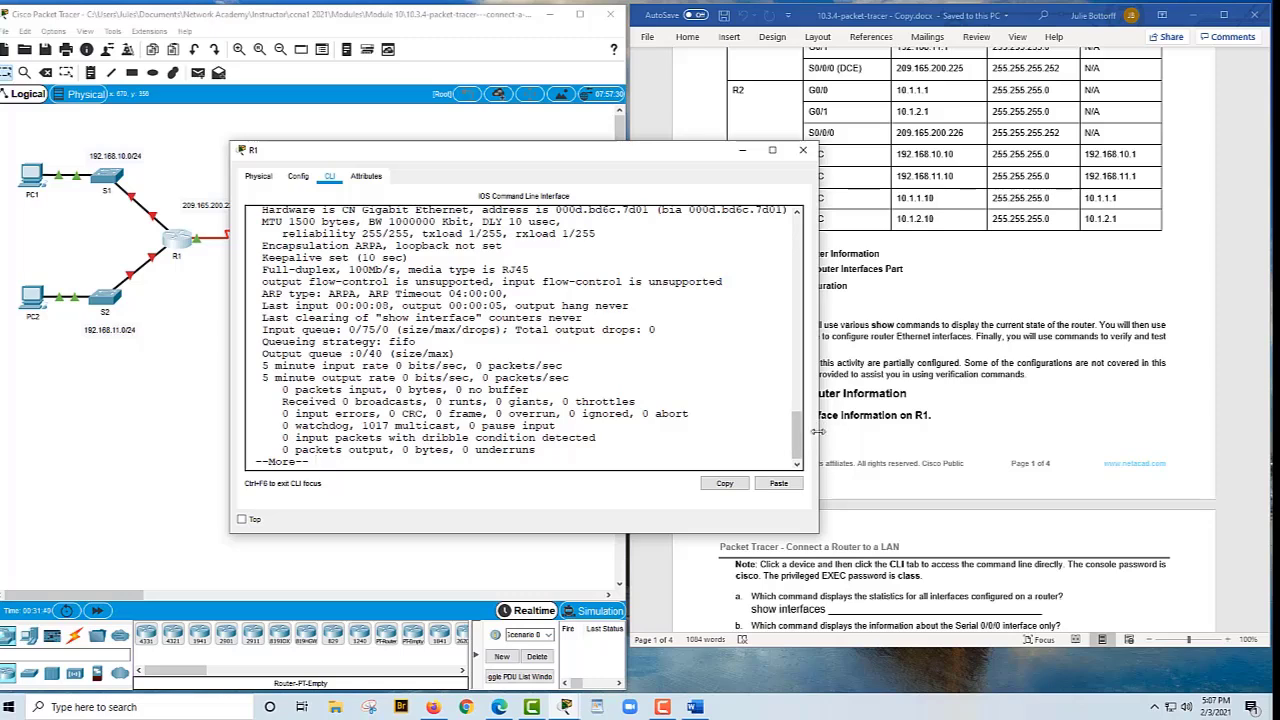
pyautogui.moveTo(799, 440); pyautogui.dragTo(797, 436)
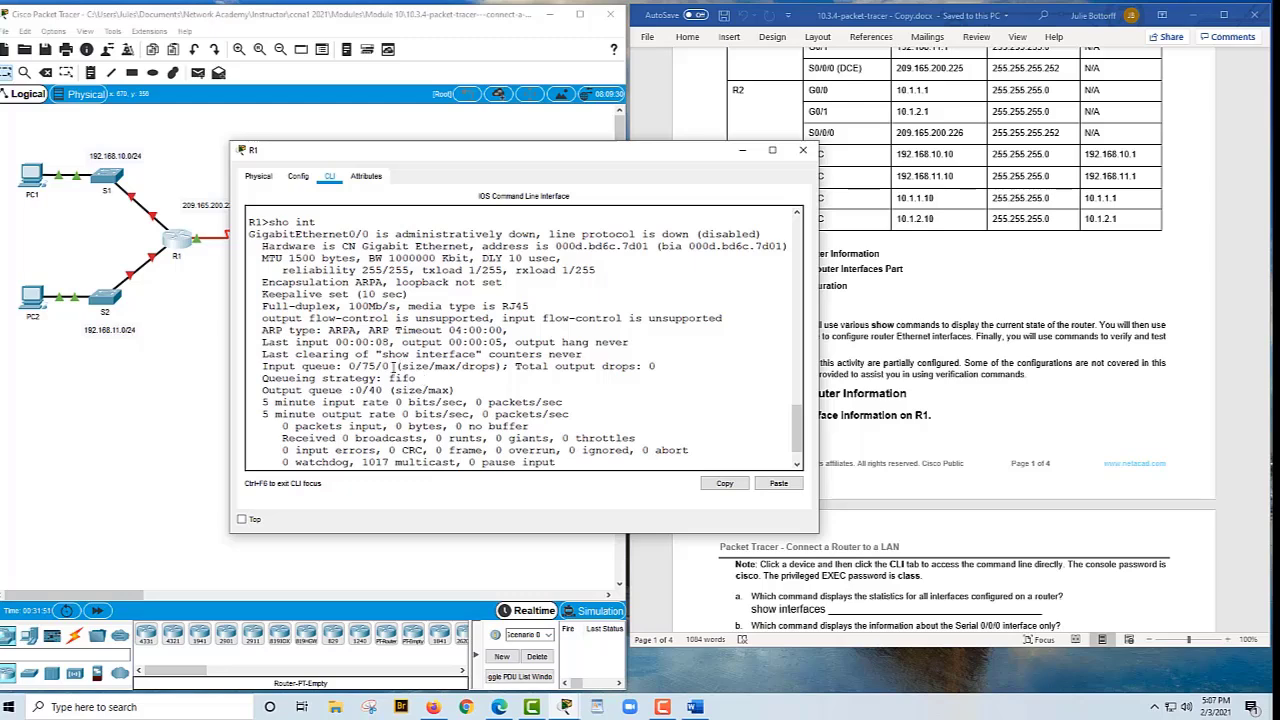
pyautogui.scroll(-1, 392, 366)
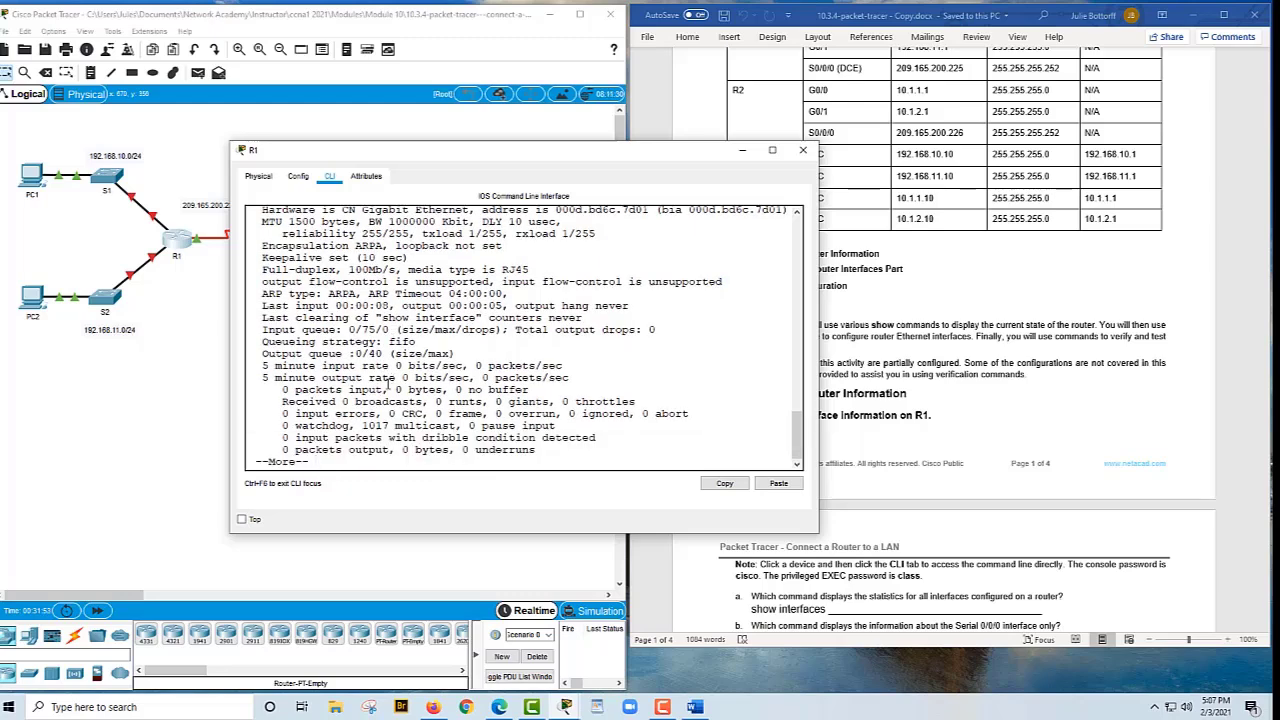
pyautogui.press('space')
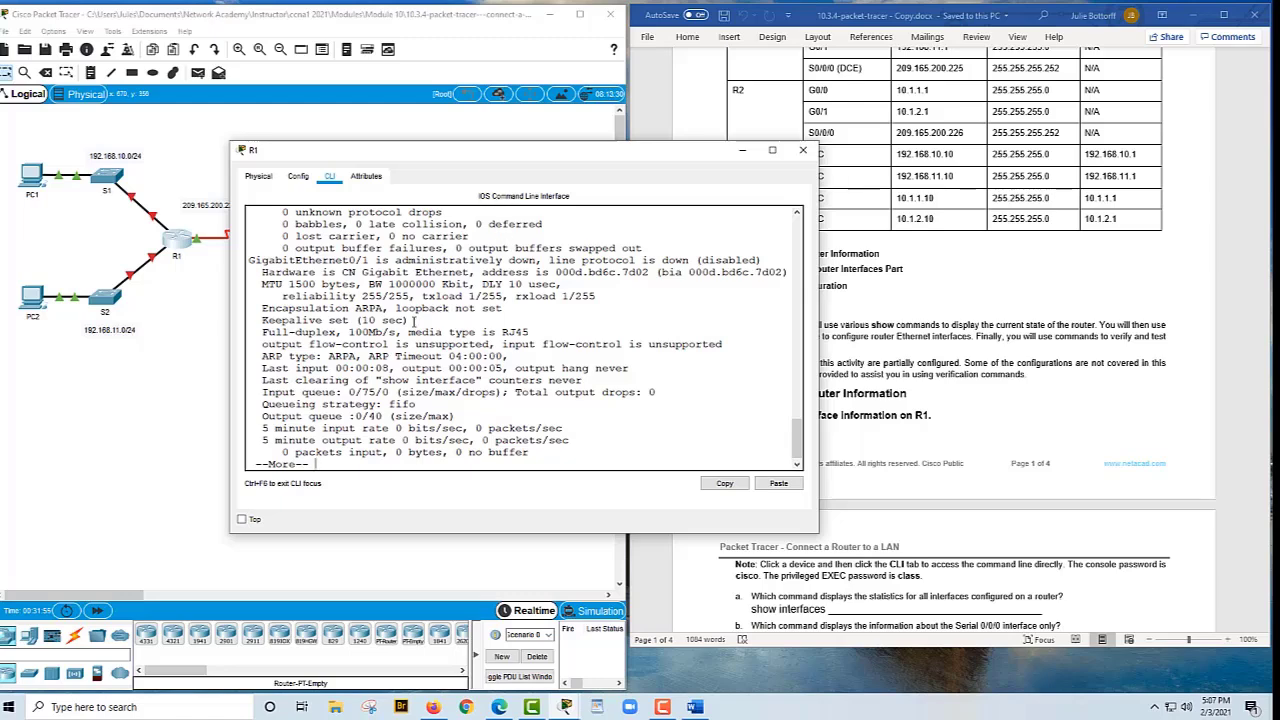
pyautogui.press('space')
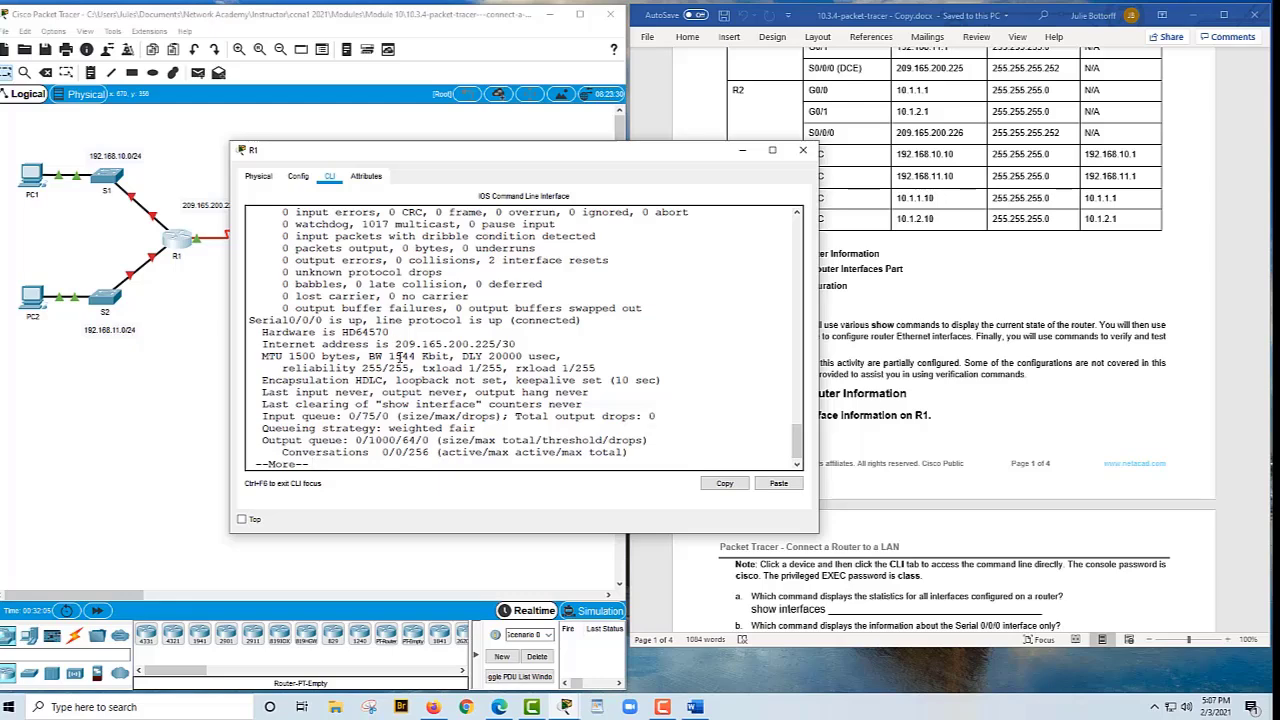
pyautogui.press('space')
pyautogui.press('space')
pyautogui.press('space')
pyautogui.press('space')
pyautogui.press('space')
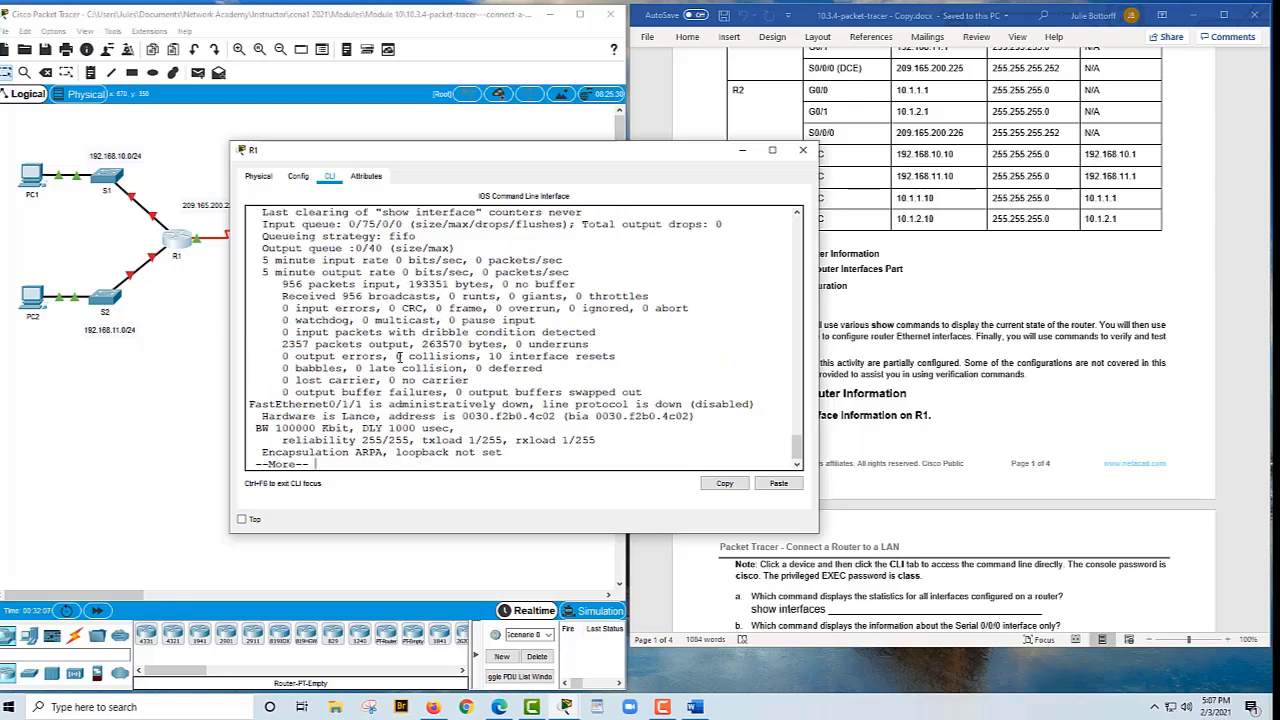
pyautogui.press('space')
pyautogui.press('space')
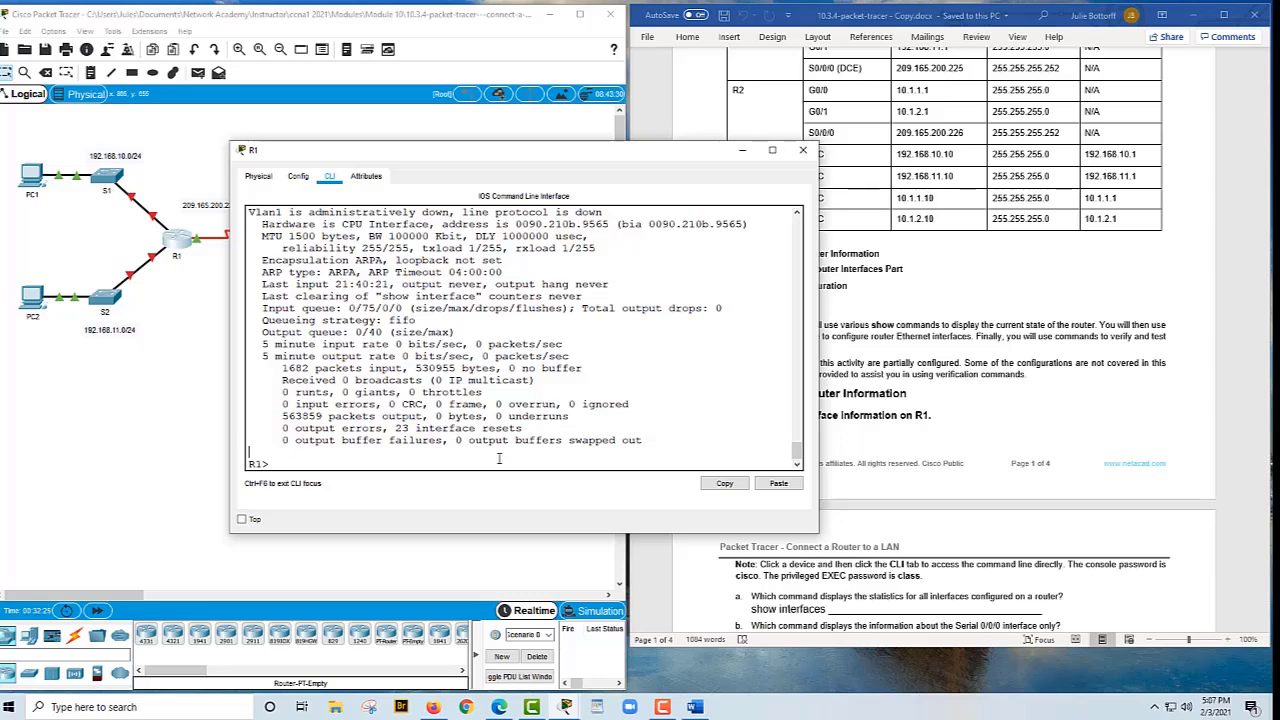
pyautogui.press('Return')
# Run 'sho int serial 0/0/0' on R1, auto-completing the interface type
pyautogui.write('sho int')
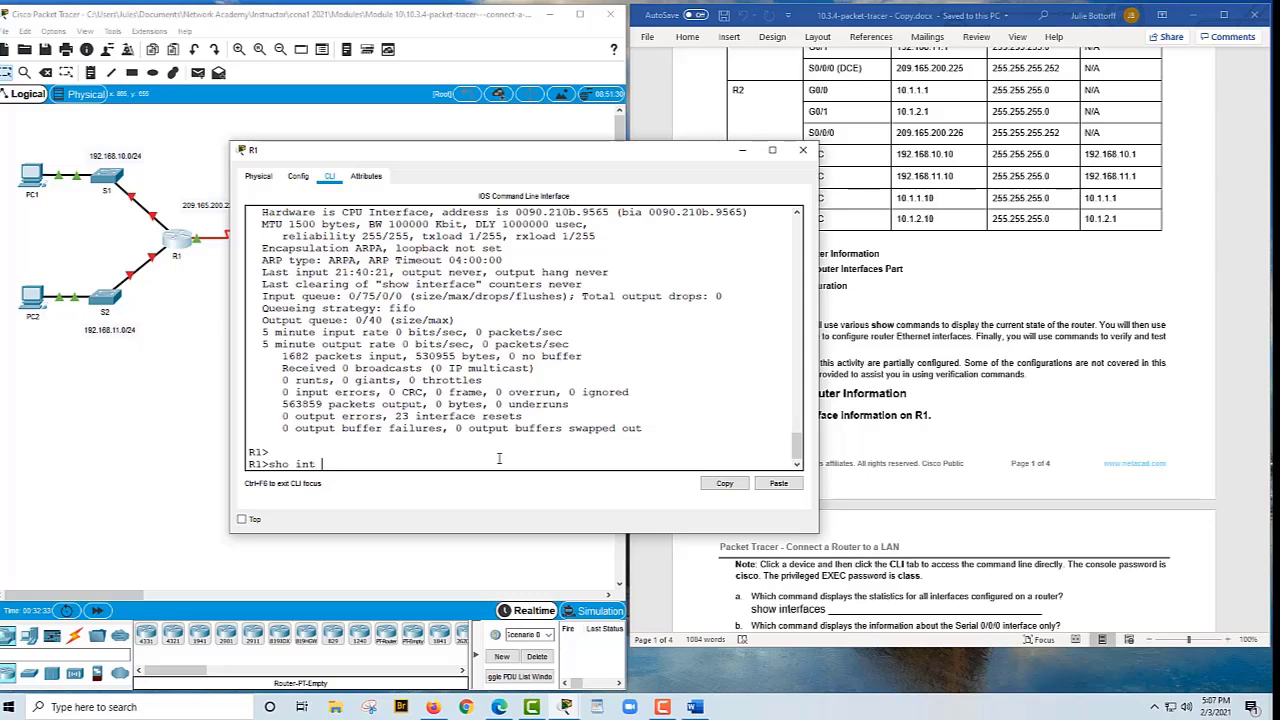
pyautogui.write('s')
pyautogui.press('Tab')
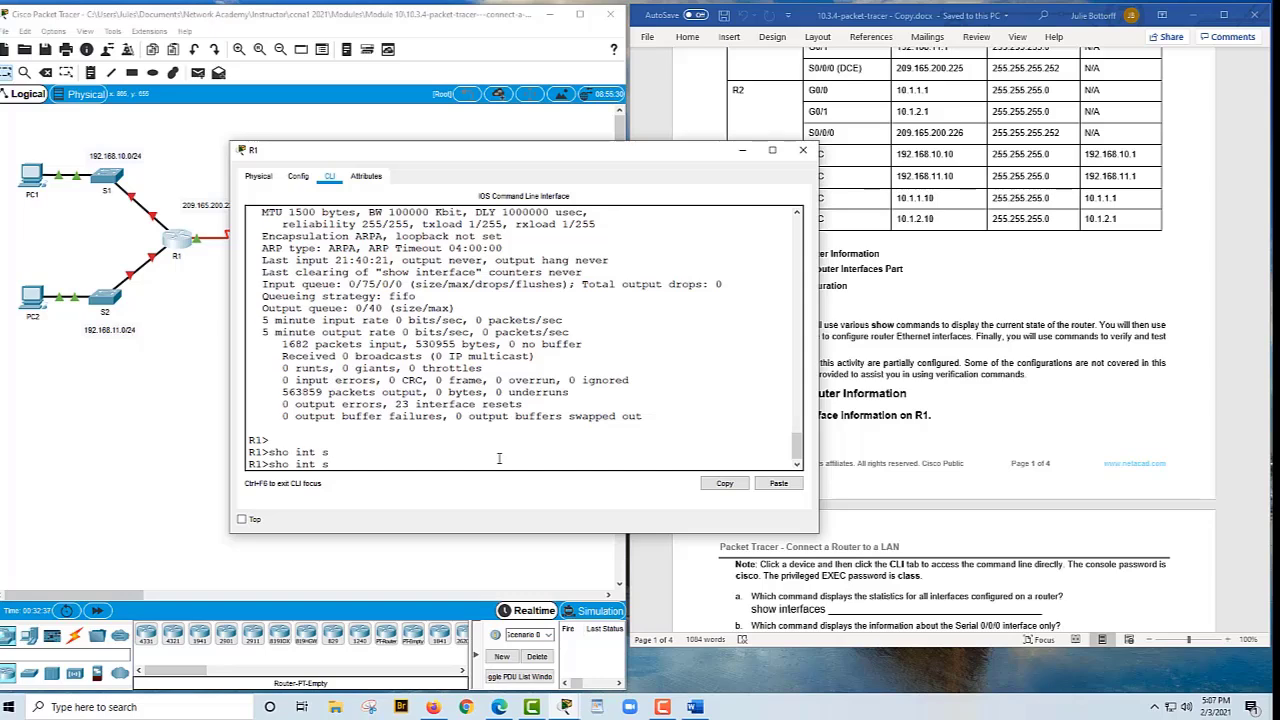
pyautogui.write('e')
pyautogui.press('Tab')
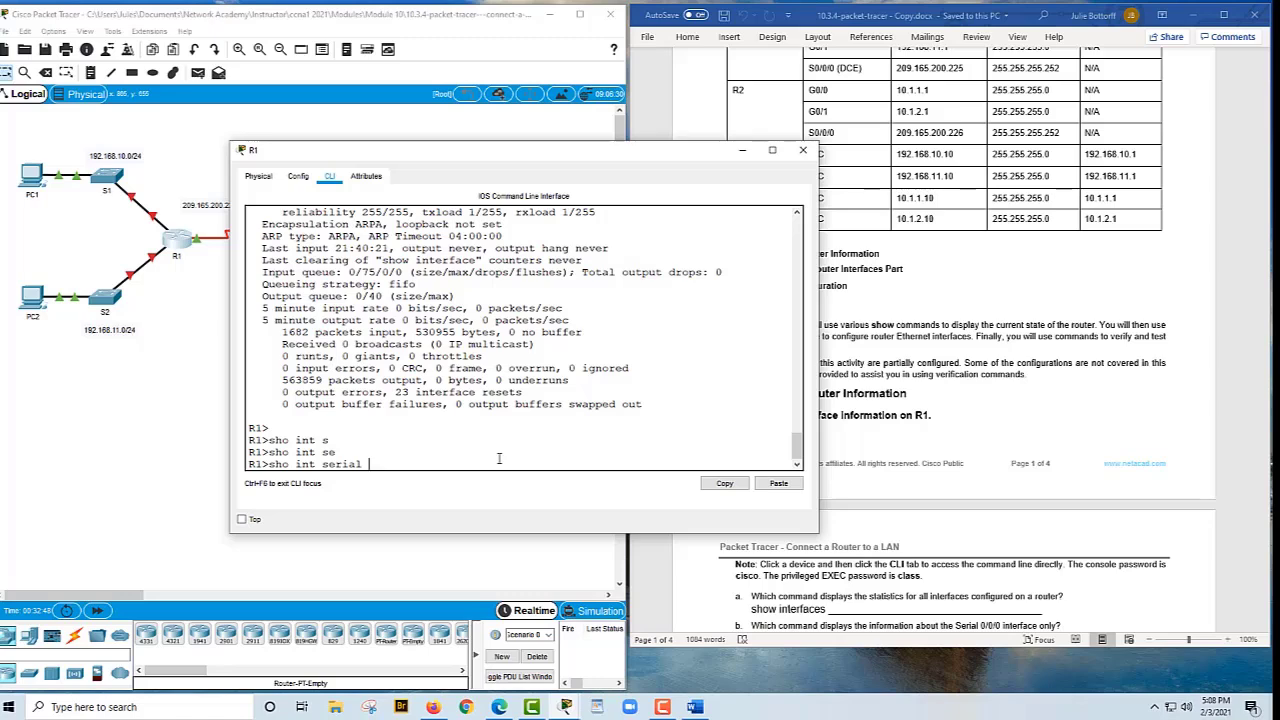
pyautogui.write('/0/0')
pyautogui.press('Return')
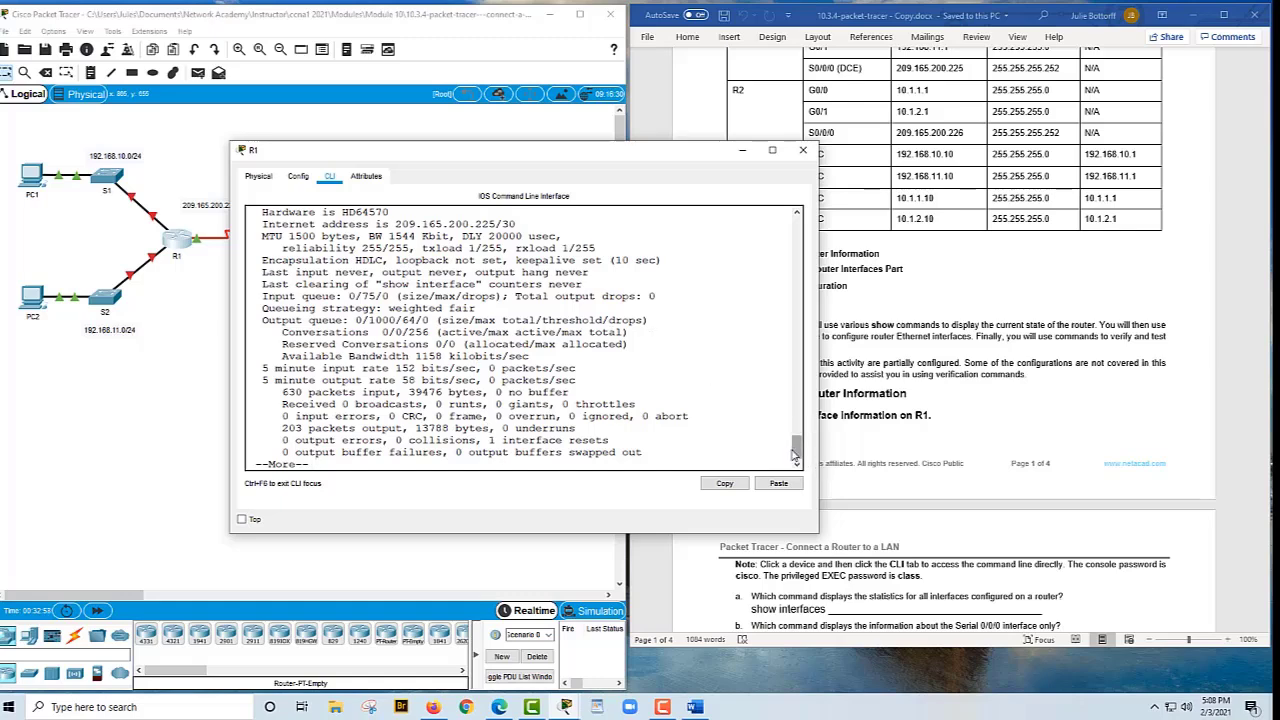
# Select and copy the 'sho int serial 0/0/0' command text from R1's console
pyautogui.moveTo(796, 456); pyautogui.dragTo(794, 446)
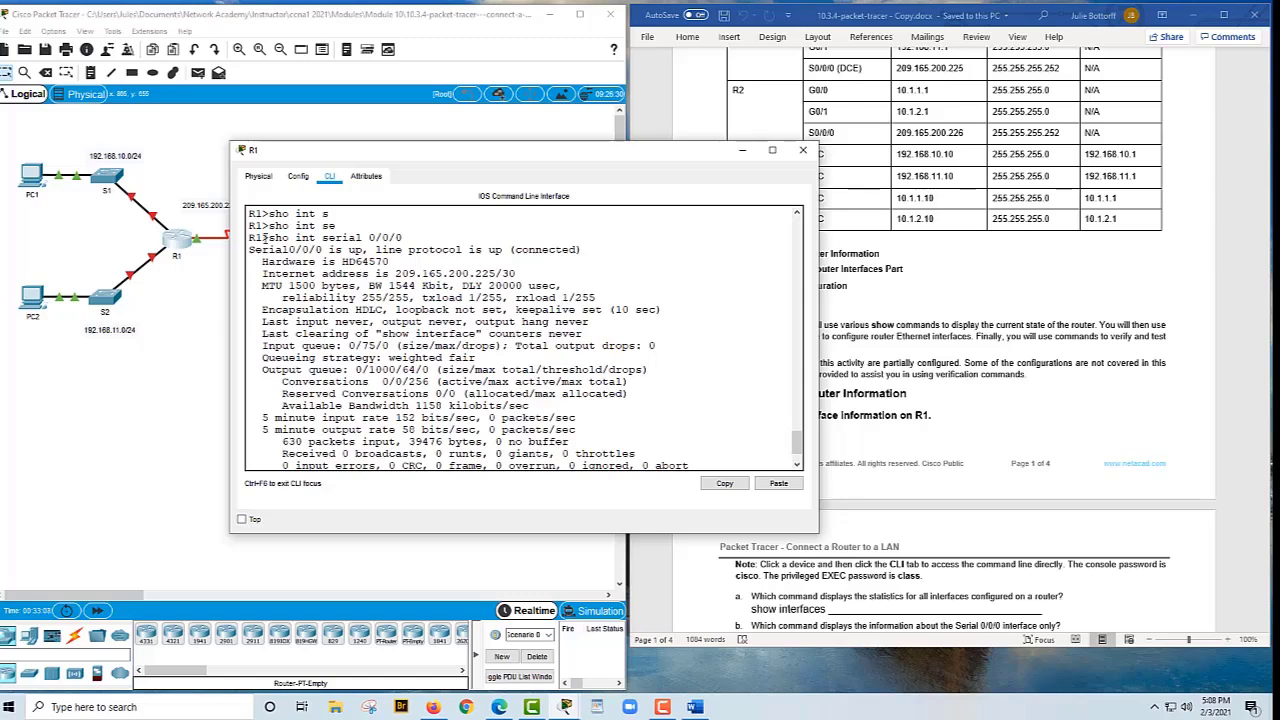
pyautogui.moveTo(268, 237); pyautogui.dragTo(407, 235)
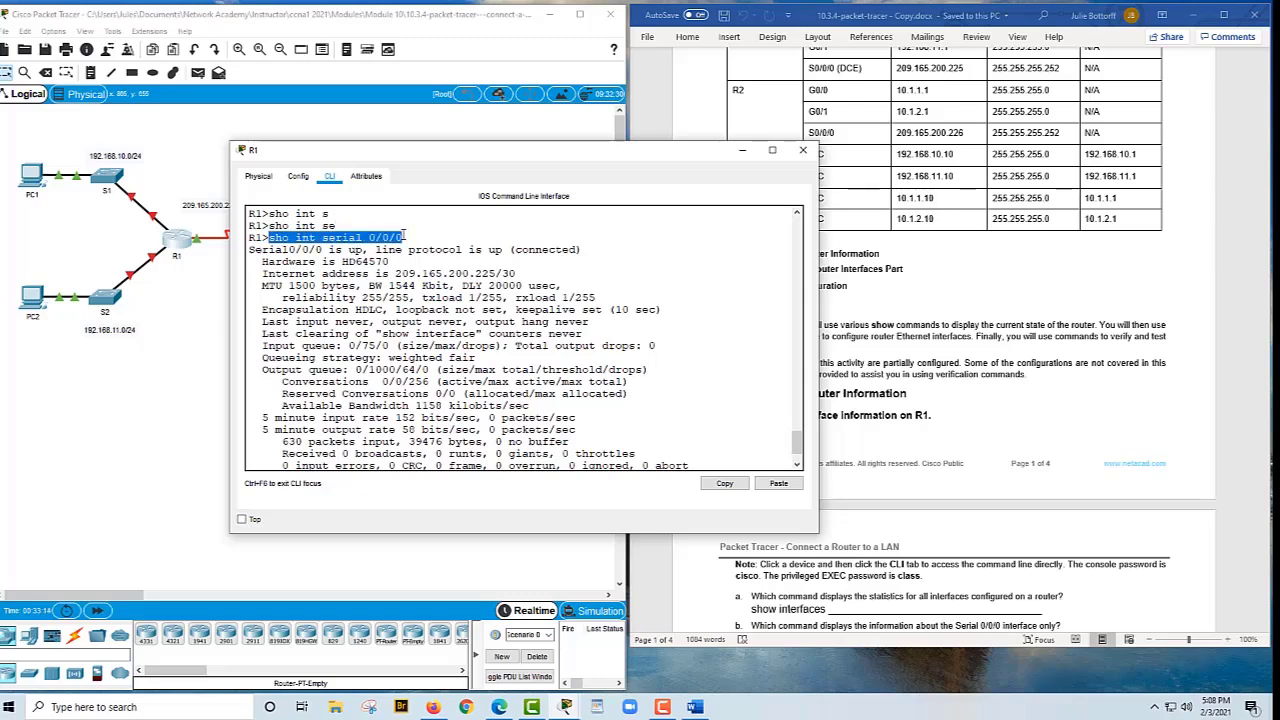
pyautogui.rightClick(407, 235)
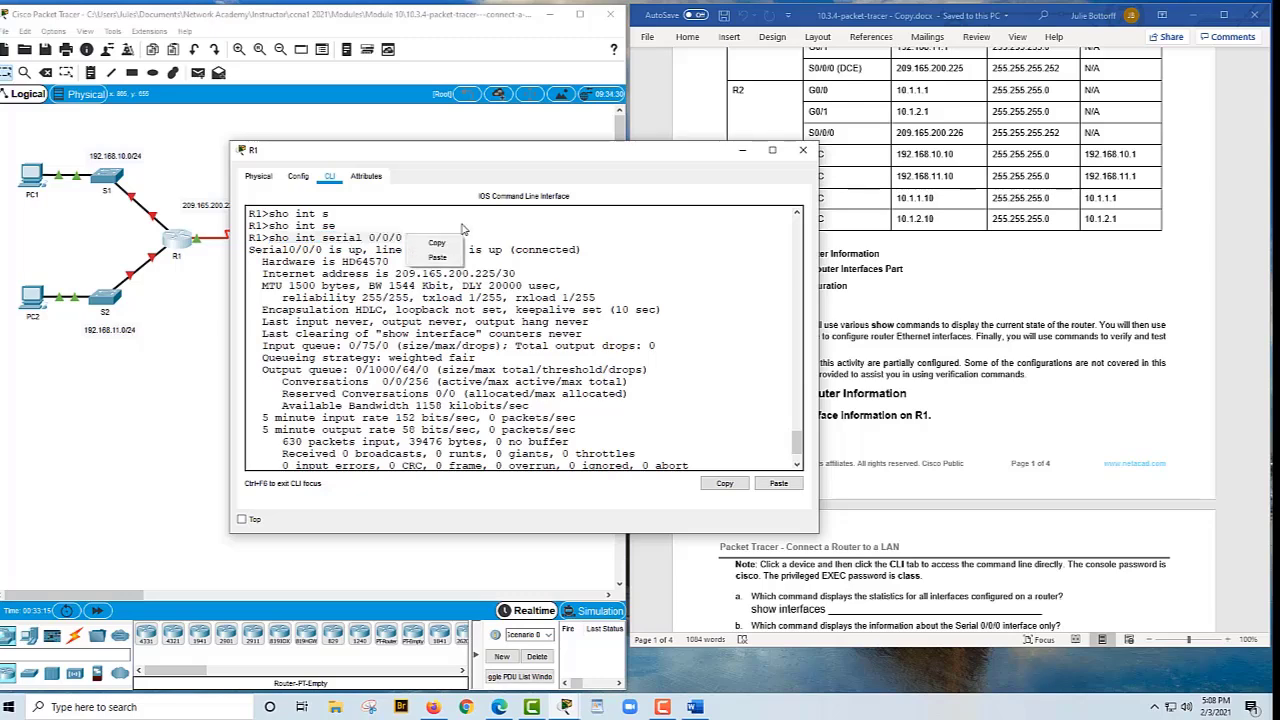
pyautogui.click(448, 244)
# Fill in question b in the Word worksheet as 'show interfaces Serial 0/0/0'
pyautogui.click(1040, 410)
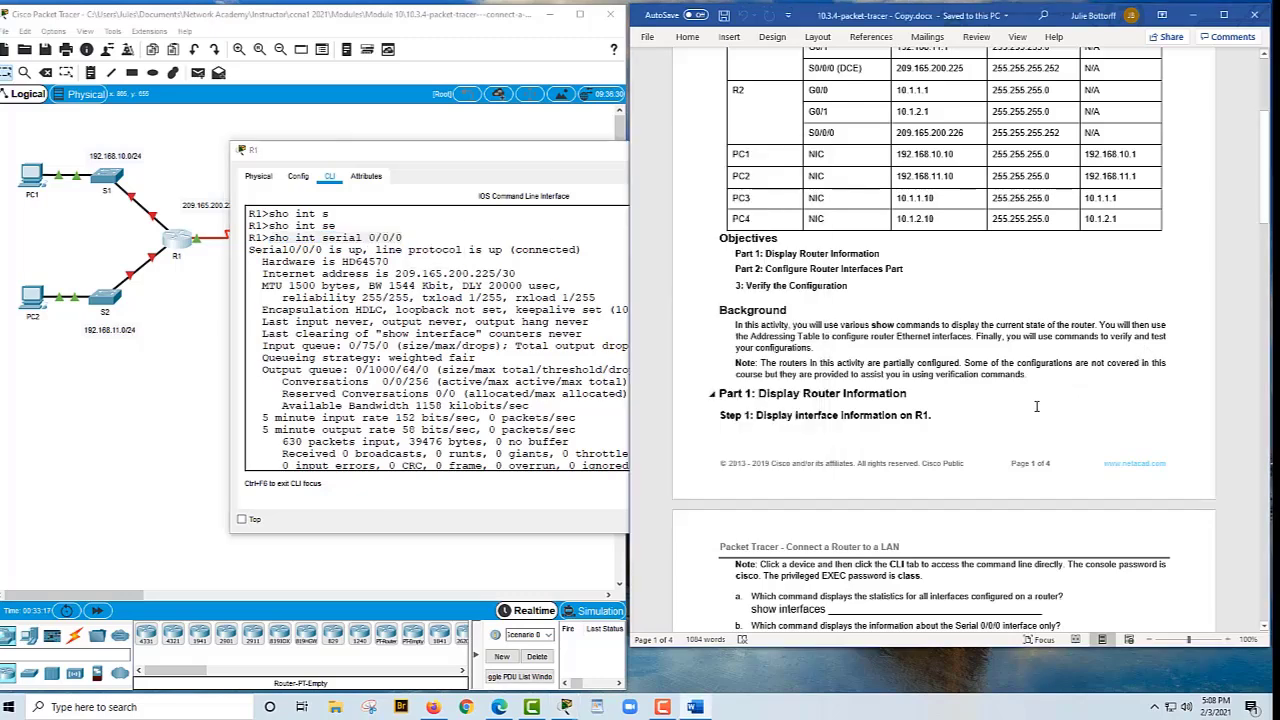
pyautogui.scroll(-2, 1040, 410)
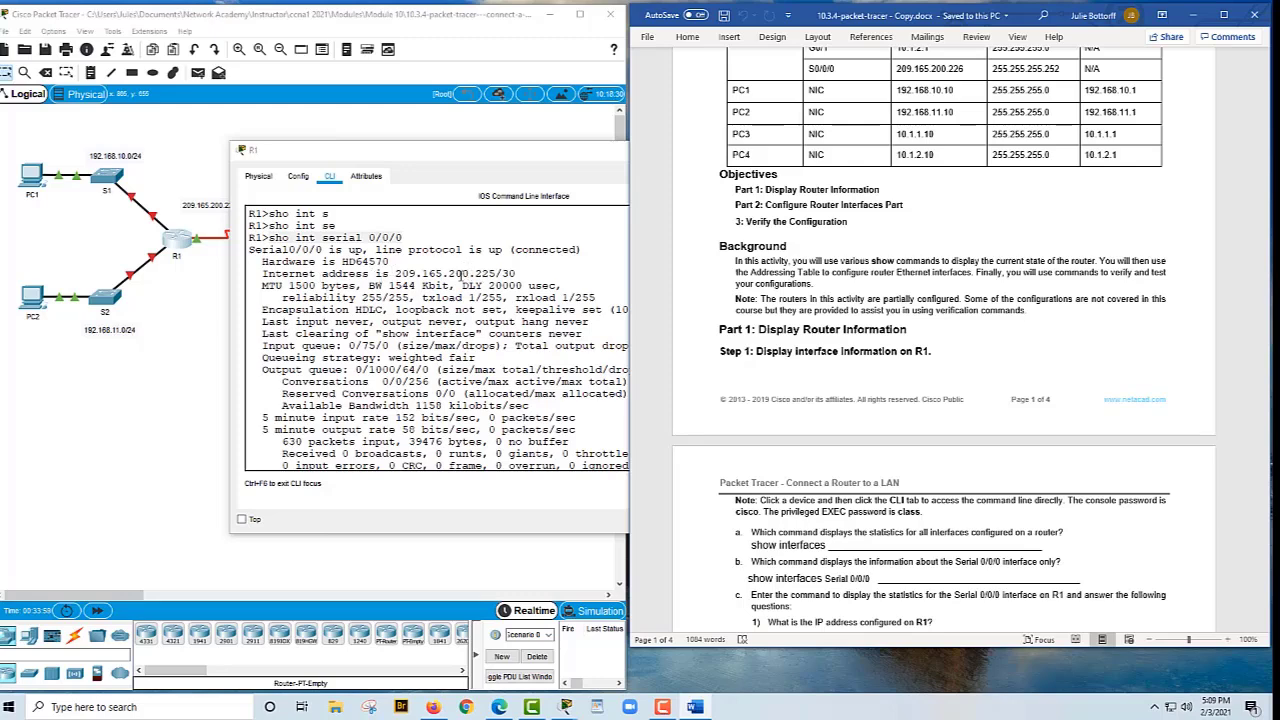
# Copy R1's Serial0/0/0 address 209.165.200.225/30 into the worksheet's IP address answer
pyautogui.moveTo(395, 274); pyautogui.dragTo(516, 273)
pyautogui.rightClick(521, 268)
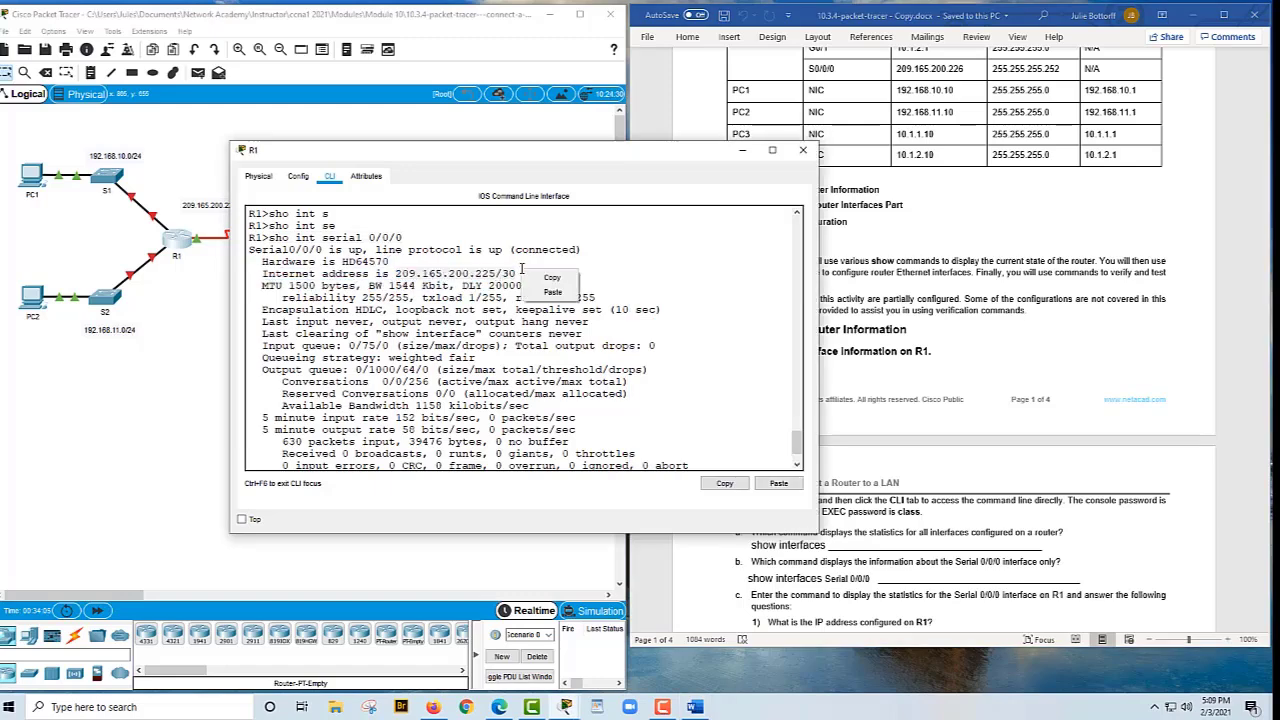
pyautogui.click(856, 516)
pyautogui.scroll(-1, 848, 512)
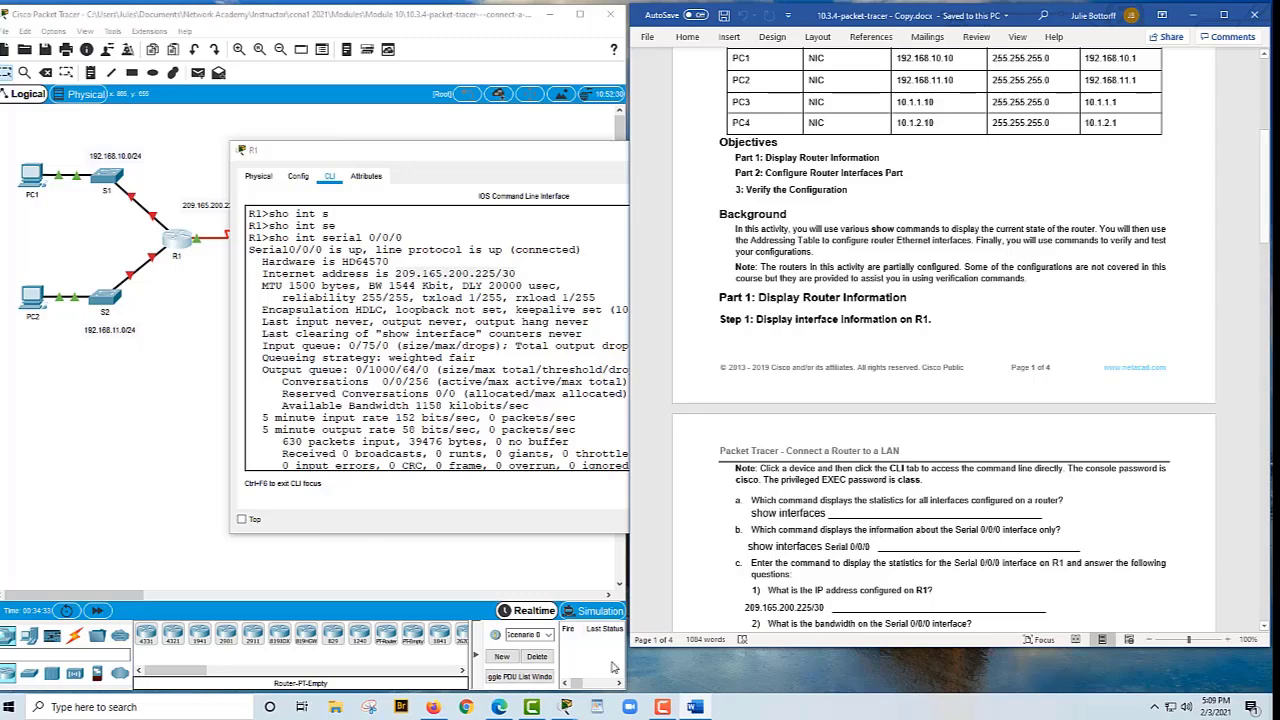
pyautogui.moveTo(662, 708)
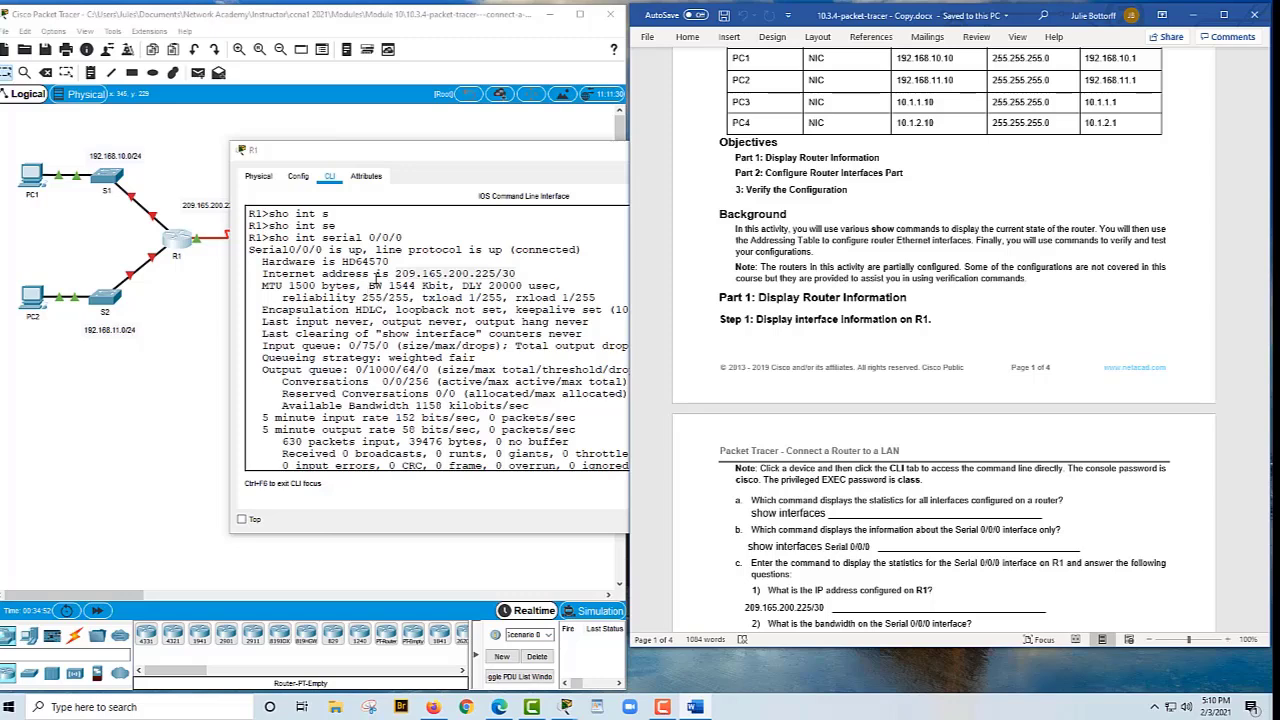
# Copy 'BW 1544 Kbit' from R1's output into the Serial 0/0/0 bandwidth answer
pyautogui.moveTo(370, 285); pyautogui.dragTo(451, 286)
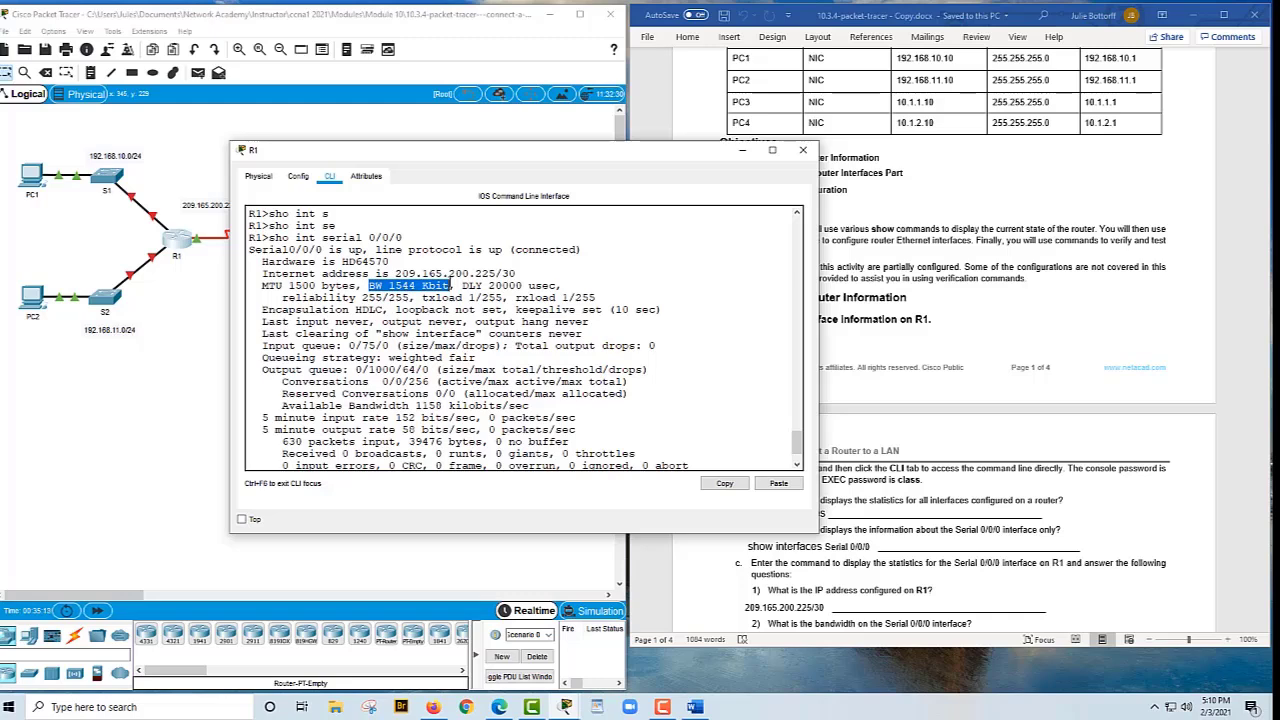
pyautogui.click(447, 278)
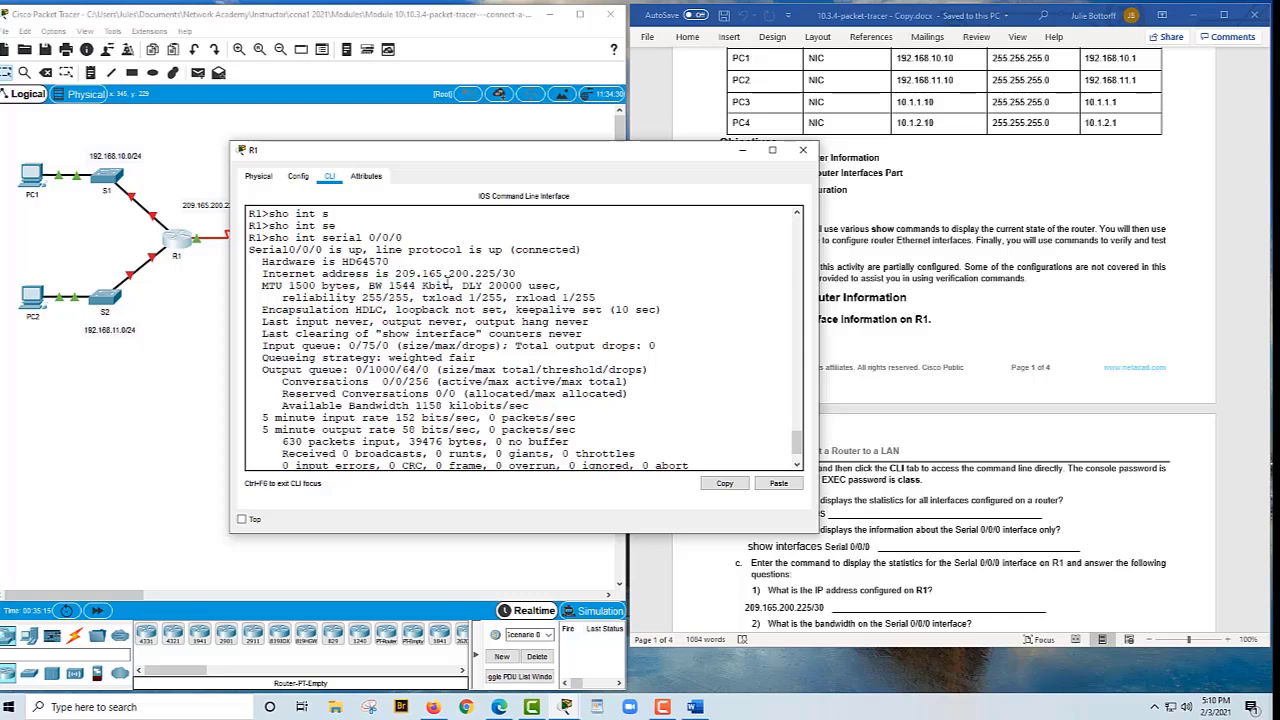
pyautogui.moveTo(448, 284); pyautogui.dragTo(408, 294)
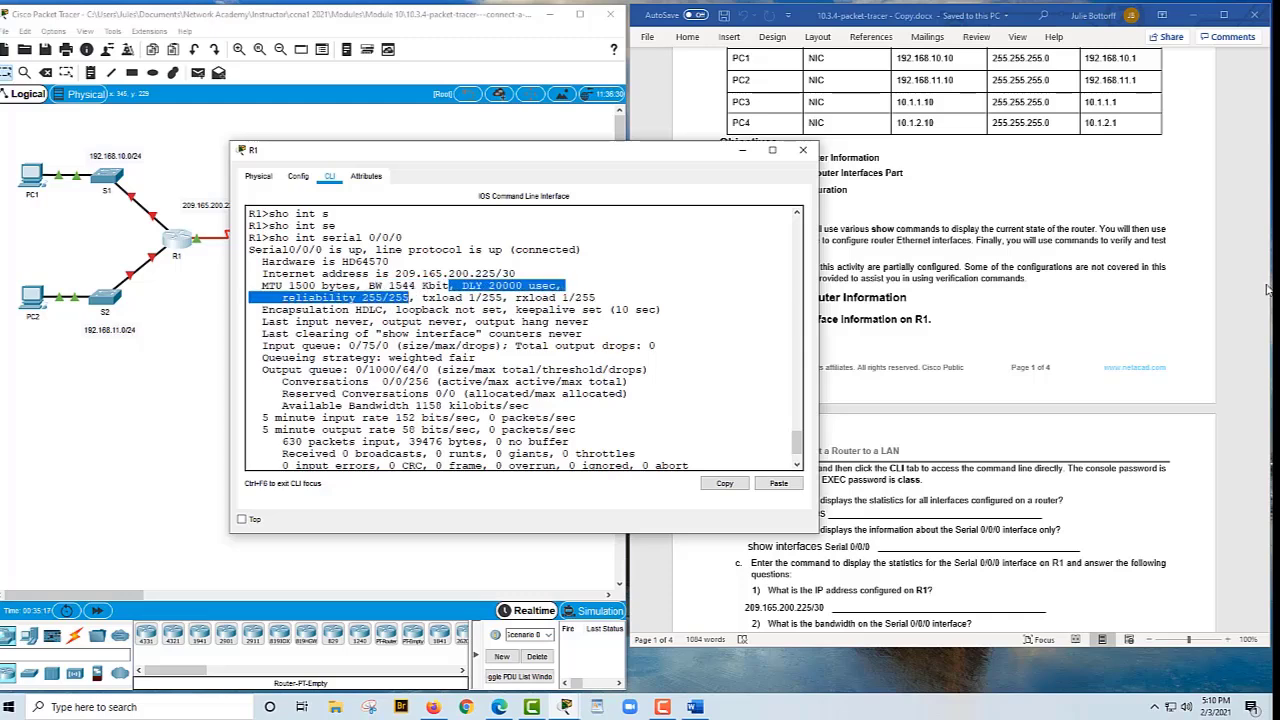
pyautogui.click(1101, 328)
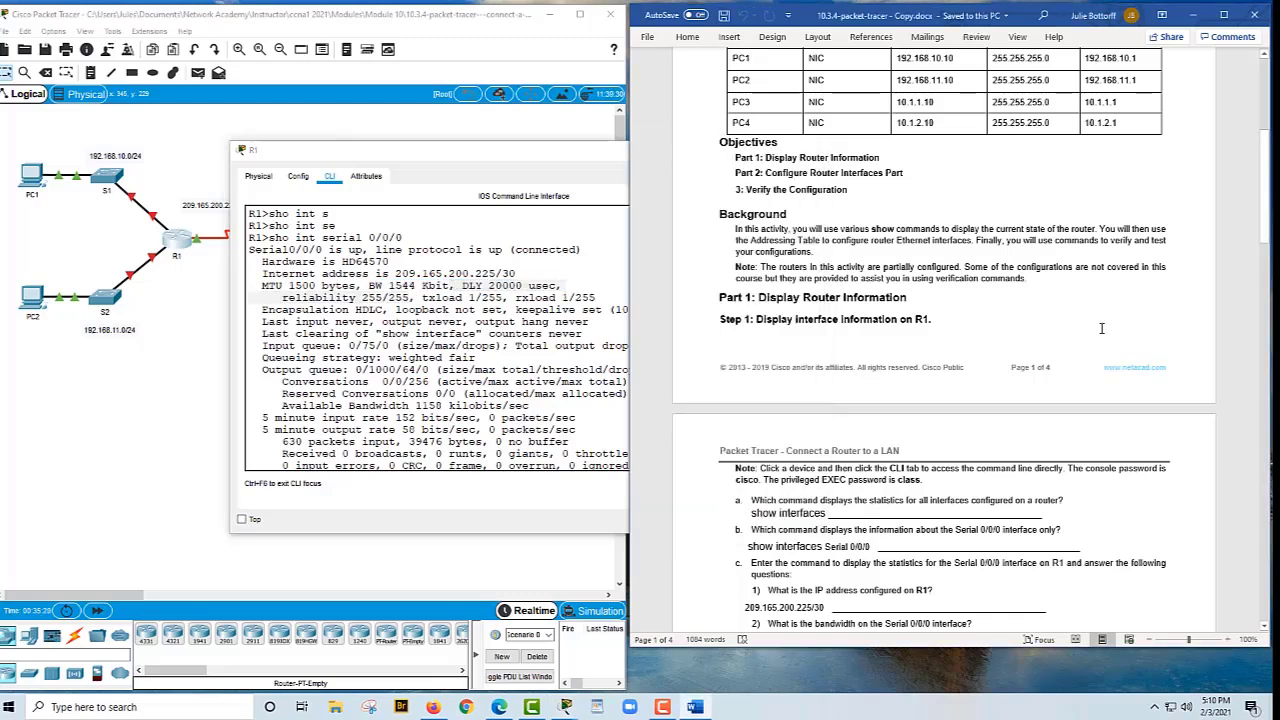
pyautogui.hotkey('ctrl', 'v')
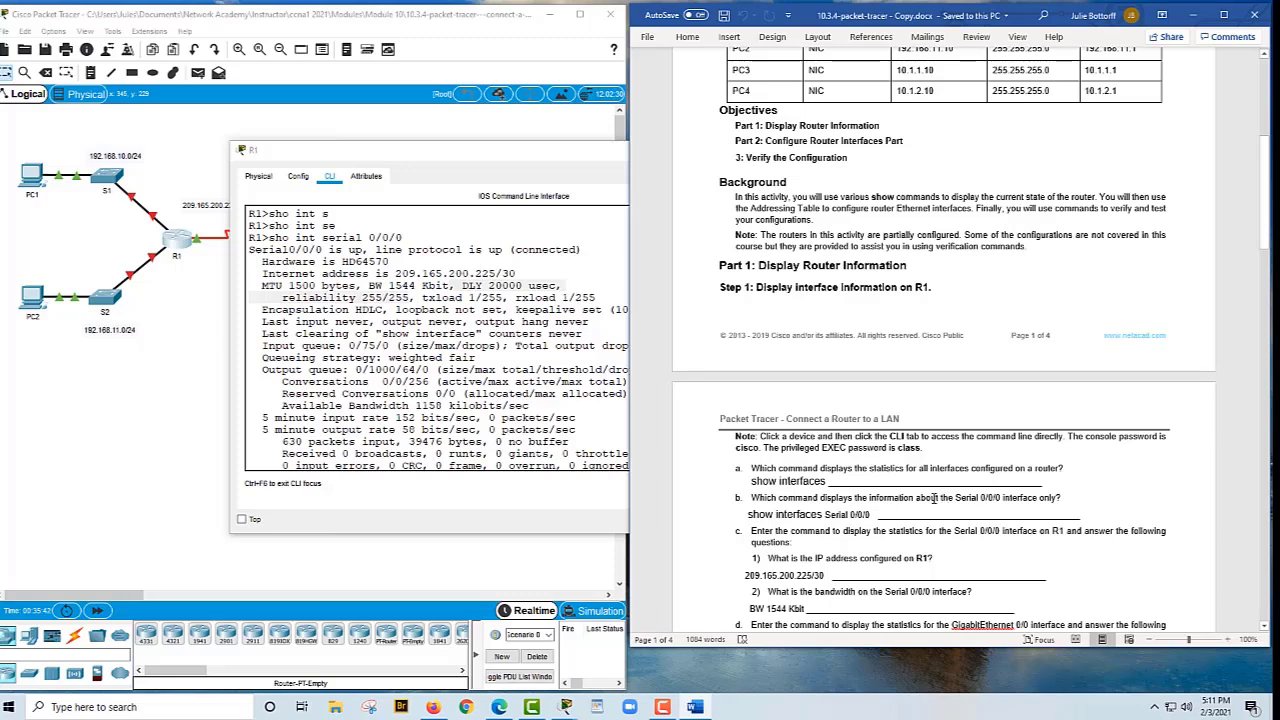
pyautogui.scroll(-1, 930, 498)
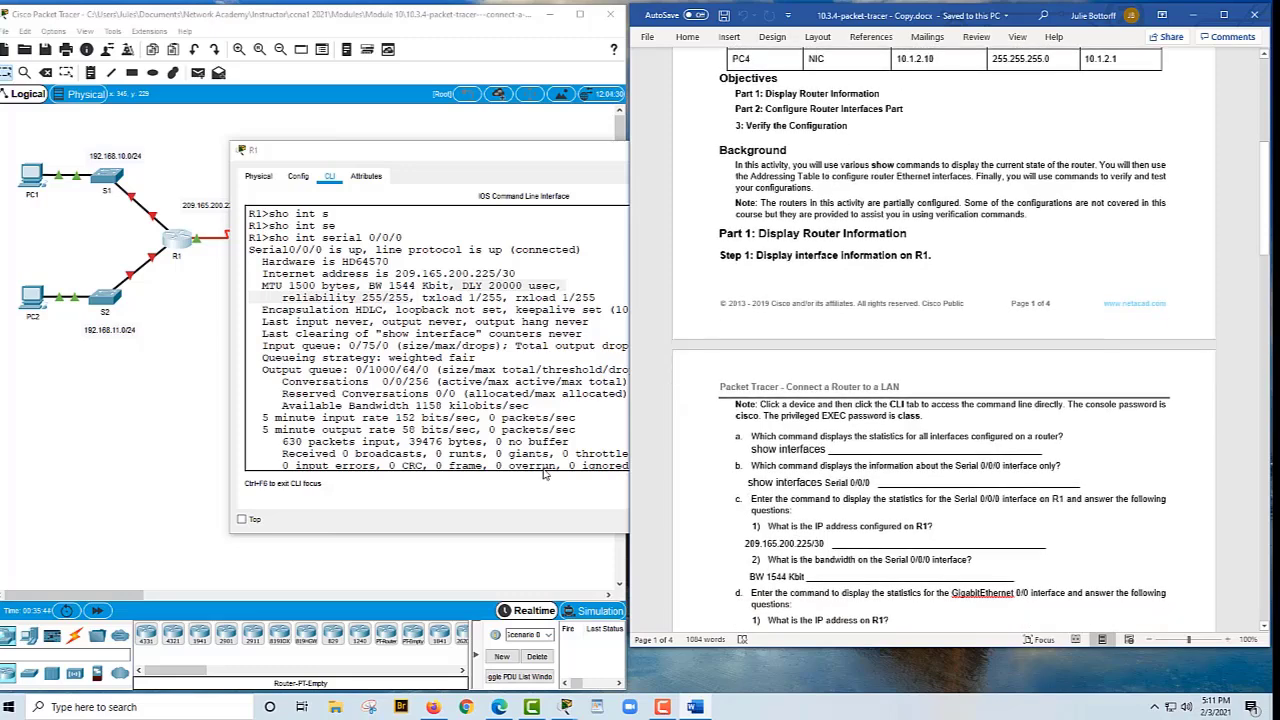
# Edit the previous command into 'sho int gigabitEthernet 0/0' and run it on R1
pyautogui.click(447, 460)
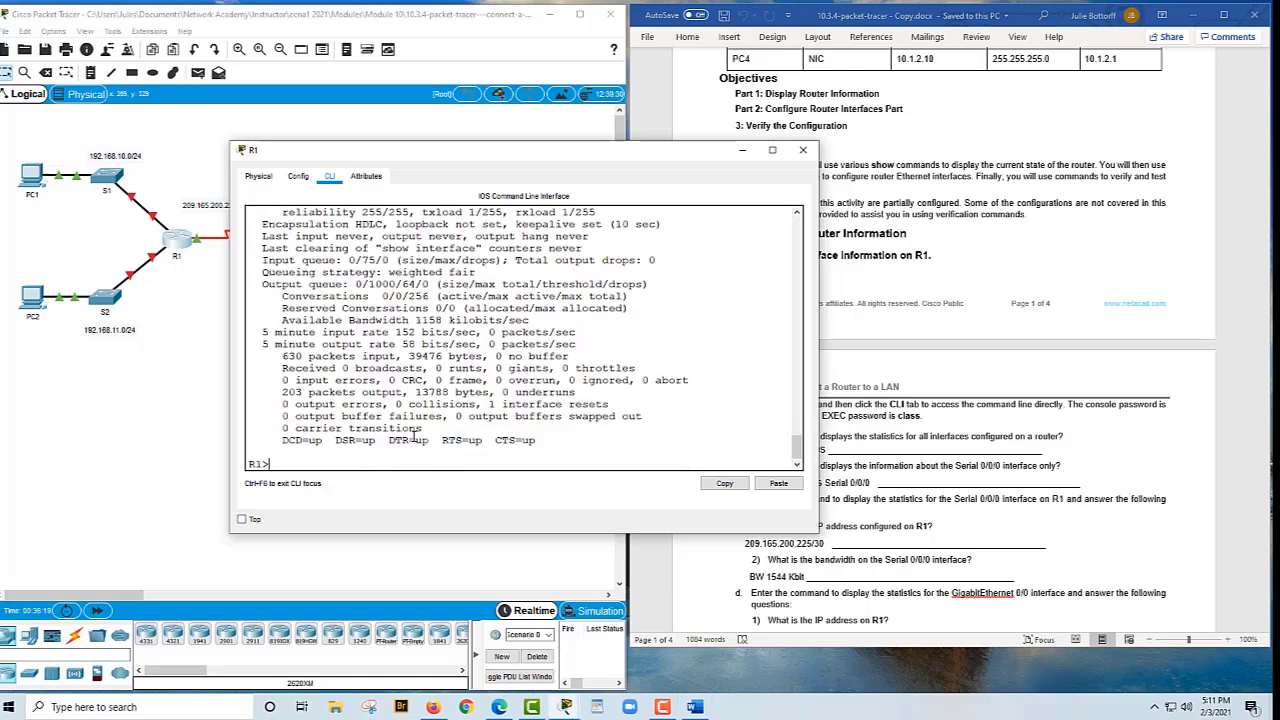
pyautogui.write('sho int serial 0/0/0')
pyautogui.press('BackSpace')
pyautogui.press('BackSpace')
pyautogui.press('BackSpace')
pyautogui.press('BackSpace')
pyautogui.press('BackSpace')
pyautogui.press('BackSpace')
pyautogui.press('BackSpace')
pyautogui.press('BackSpace')
pyautogui.press('BackSpace')
pyautogui.press('BackSpace')
pyautogui.press('BackSpace')
pyautogui.press('BackSpace')
pyautogui.write('g')
pyautogui.press('Tab')
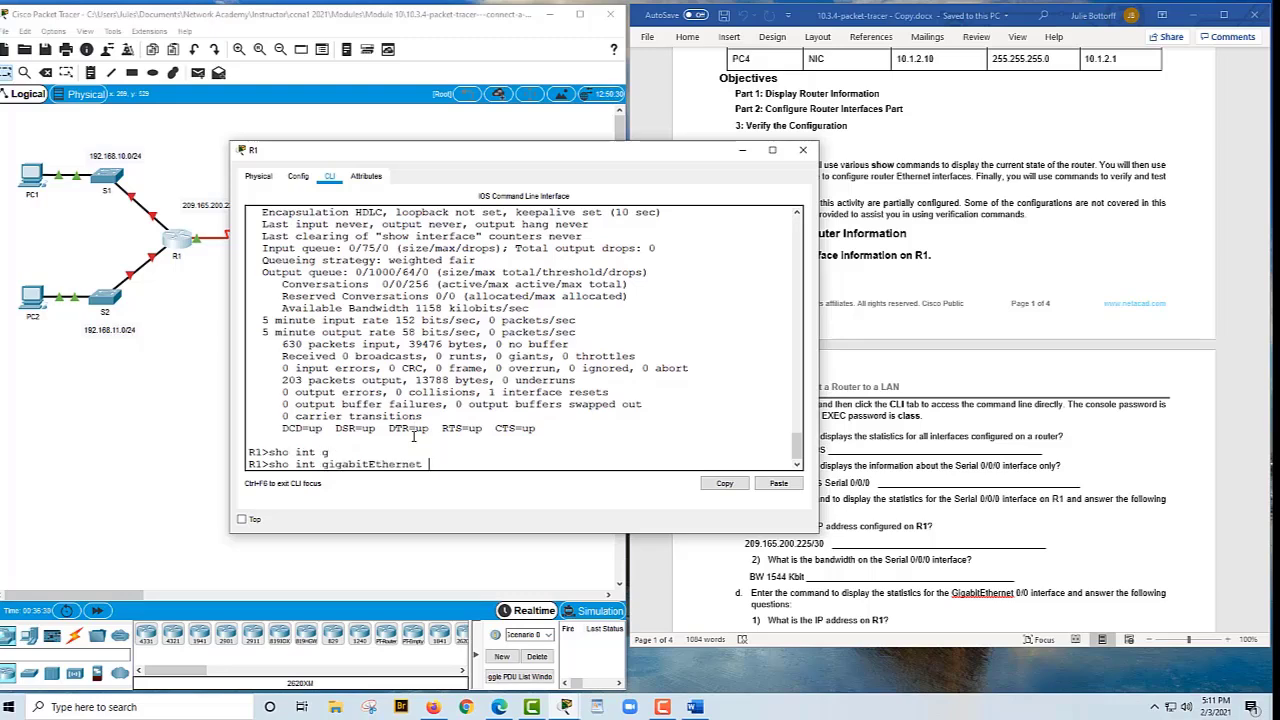
pyautogui.write('0/0')
pyautogui.press('Return')
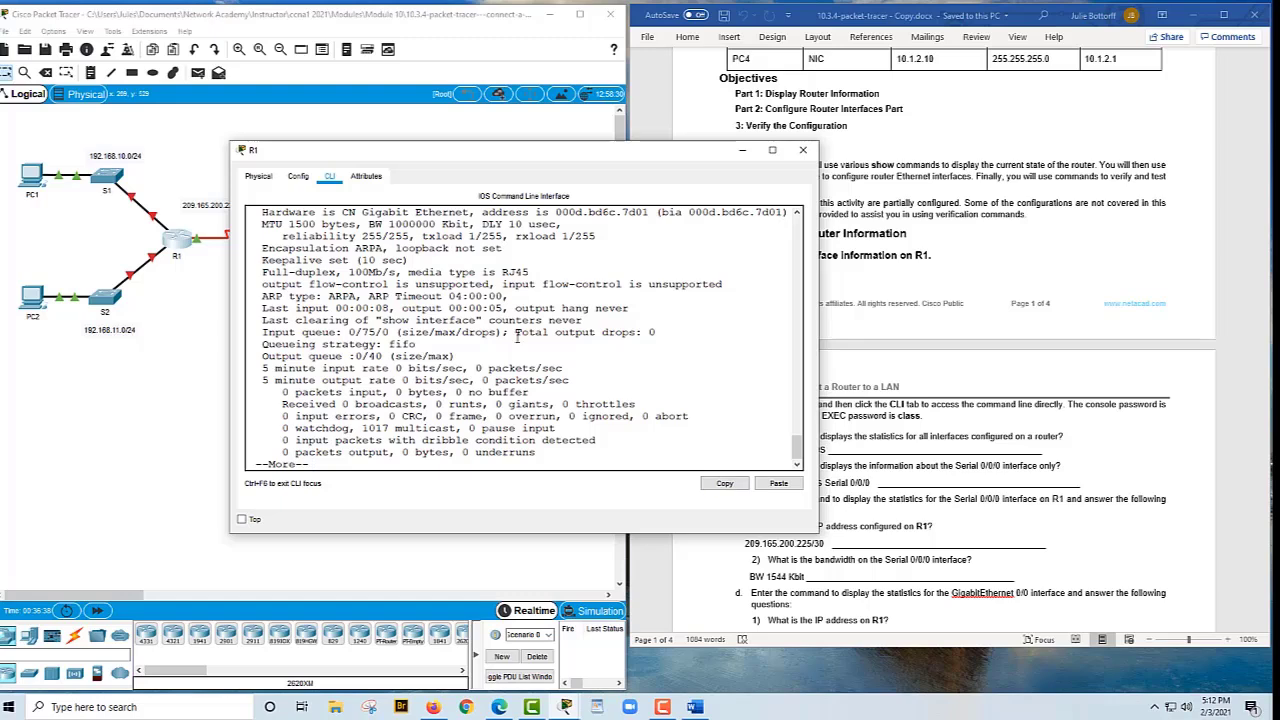
pyautogui.scroll(1, 413, 287)
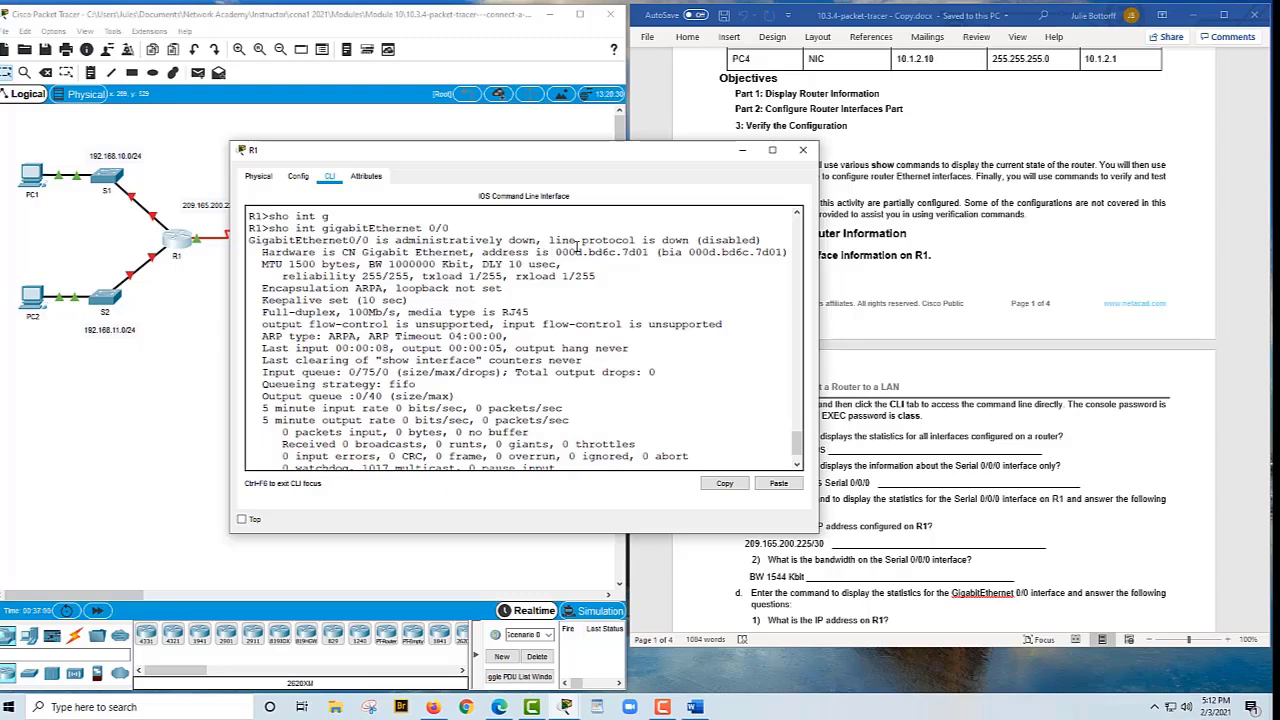
# Record G0/0's IP as 'None configured' and its MAC 000d.bd6c.7d01 in the worksheet
pyautogui.click(851, 563)
pyautogui.scroll(-1, 851, 563)
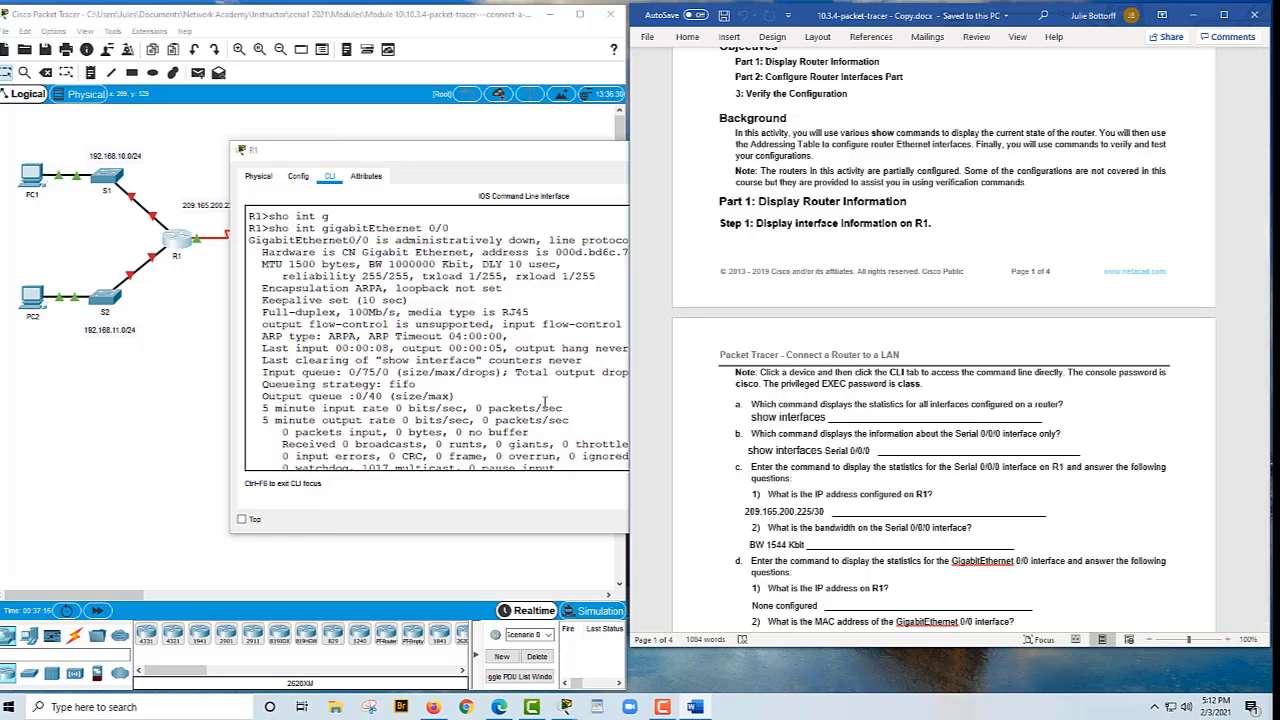
pyautogui.click(485, 249)
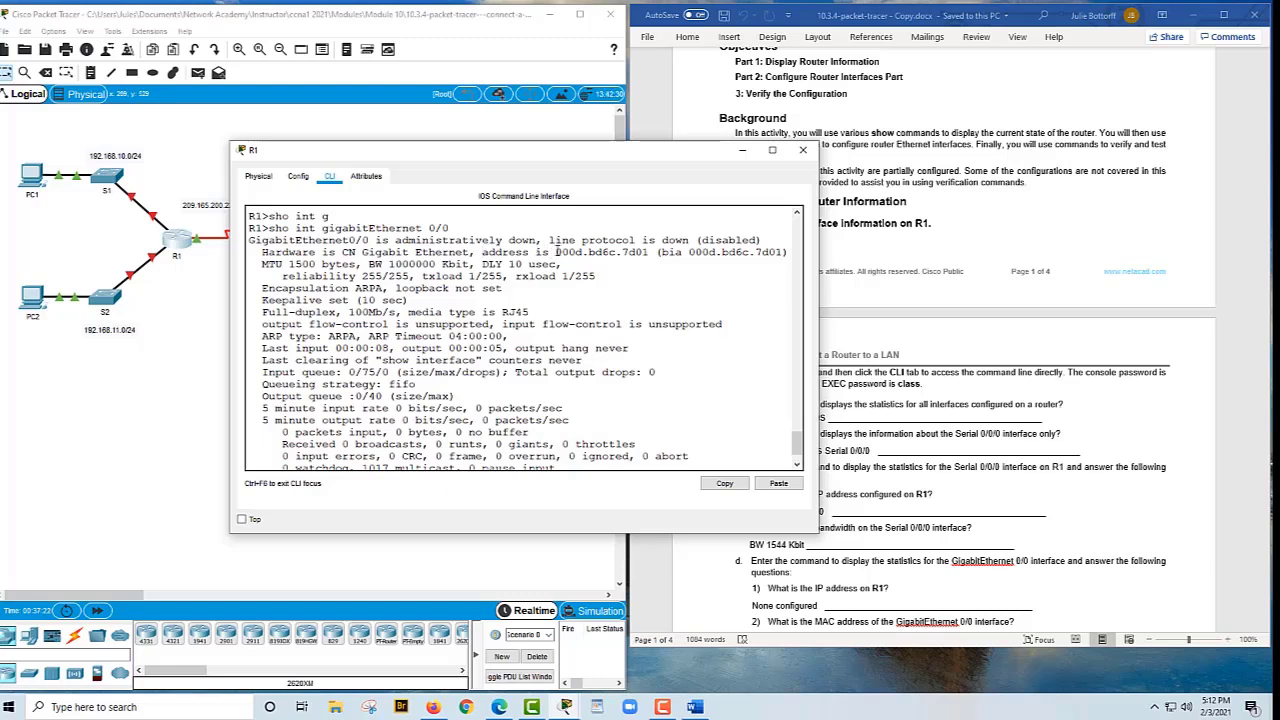
pyautogui.moveTo(555, 252); pyautogui.dragTo(652, 252)
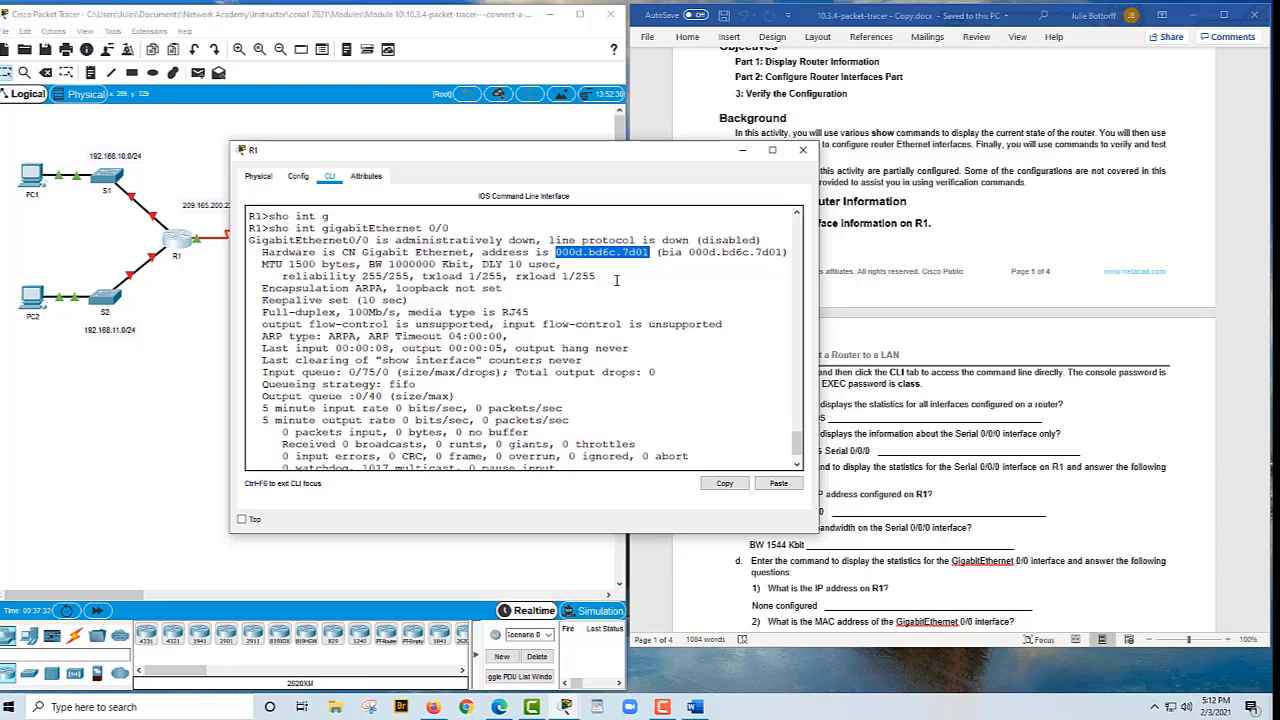
pyautogui.click(900, 418)
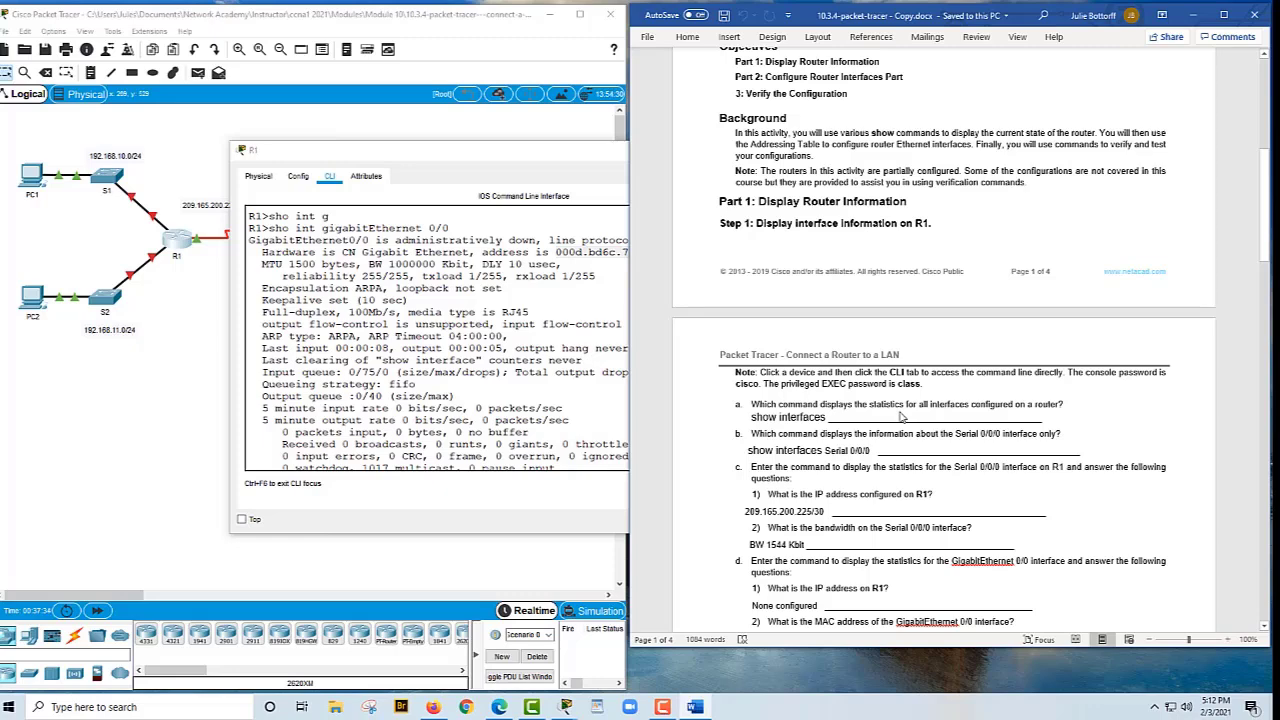
pyautogui.scroll(-1, 900, 418)
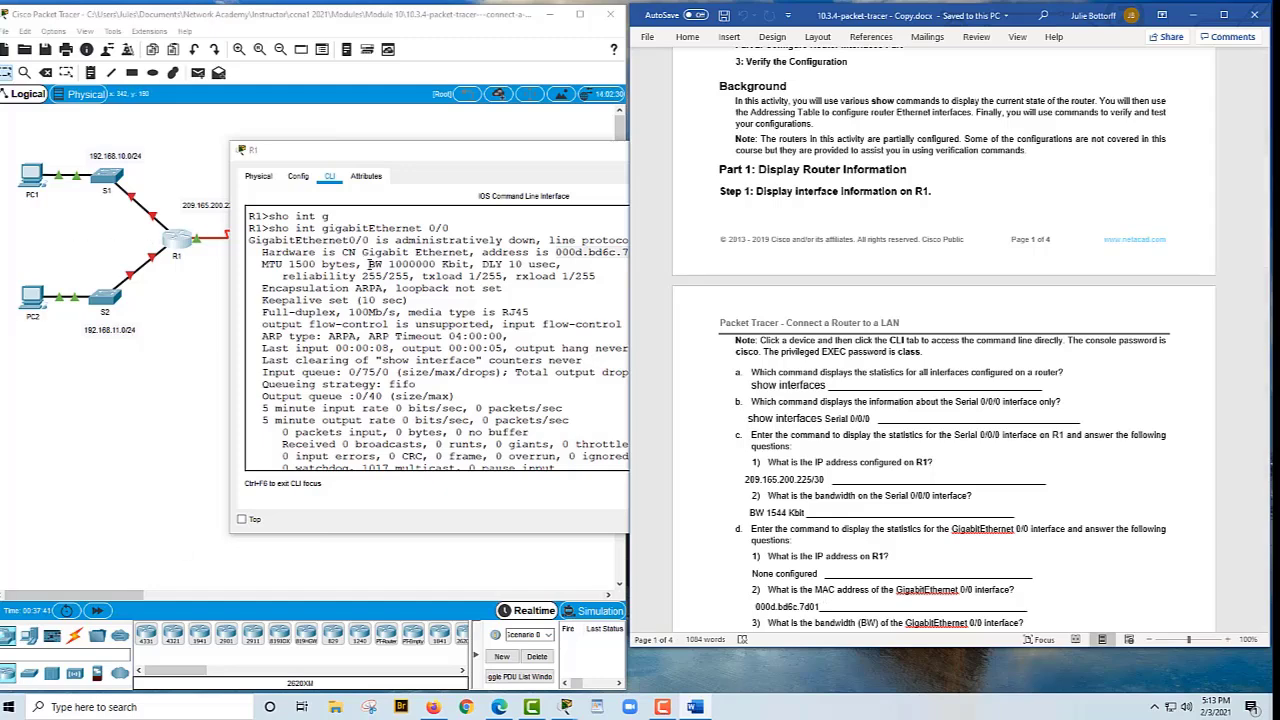
# Select 'BW 1000000 Kbit' in R1's output and paste it as the GigabitEthernet 0/0 bandwidth
pyautogui.click(369, 264)
pyautogui.moveTo(369, 263); pyautogui.dragTo(436, 264)
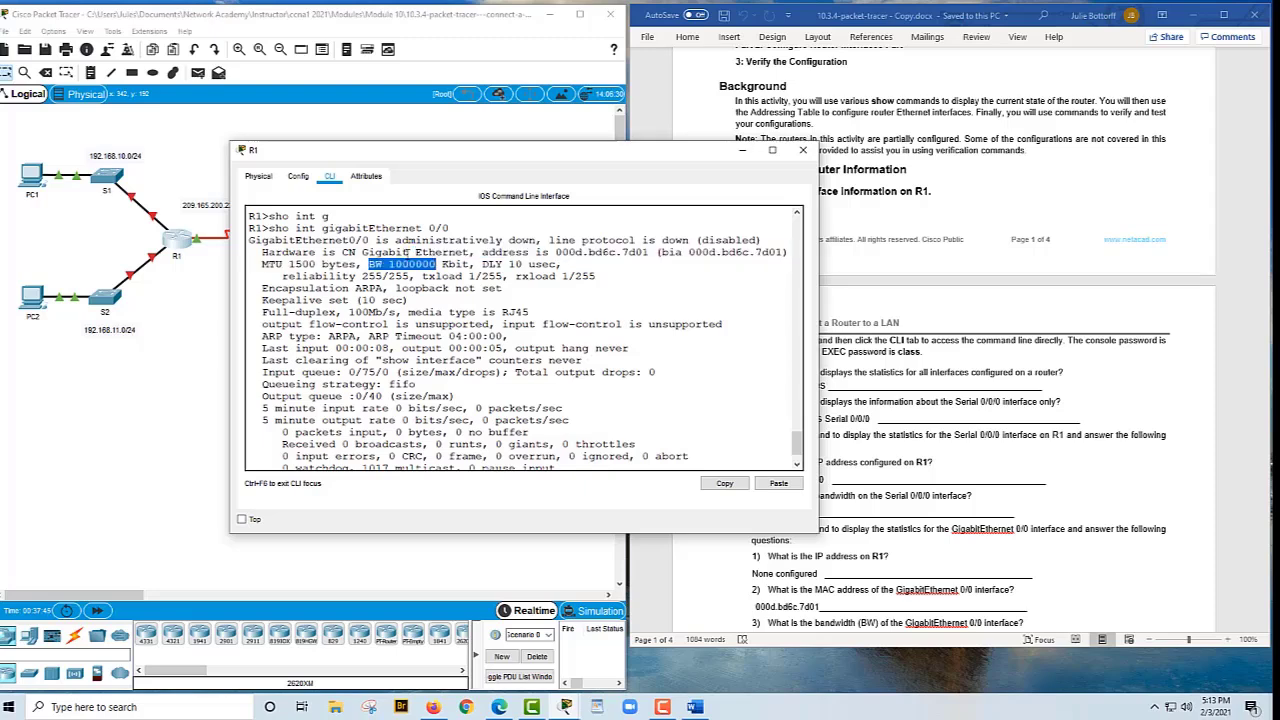
pyautogui.click(395, 264)
pyautogui.moveTo(390, 264); pyautogui.dragTo(469, 264)
pyautogui.moveTo(468, 258); pyautogui.dragTo(472, 263)
pyautogui.click(958, 352)
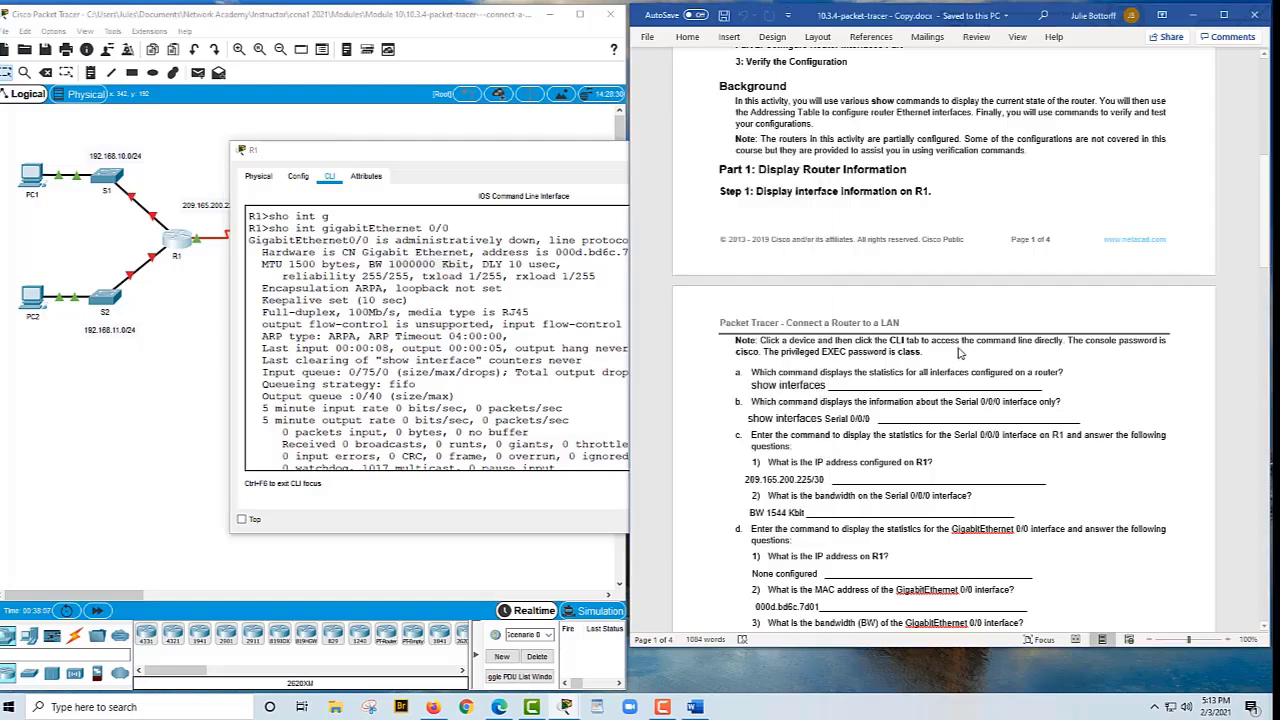
pyautogui.scroll(-1, 958, 352)
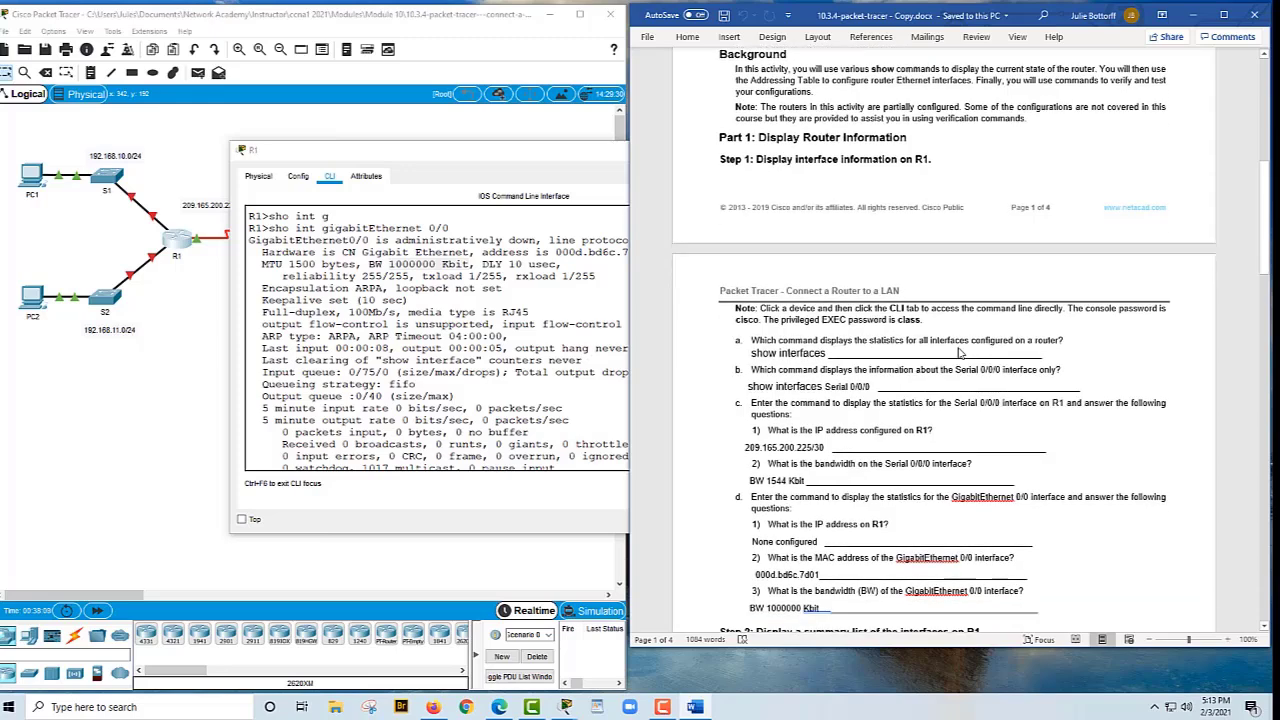
pyautogui.click(822, 607)
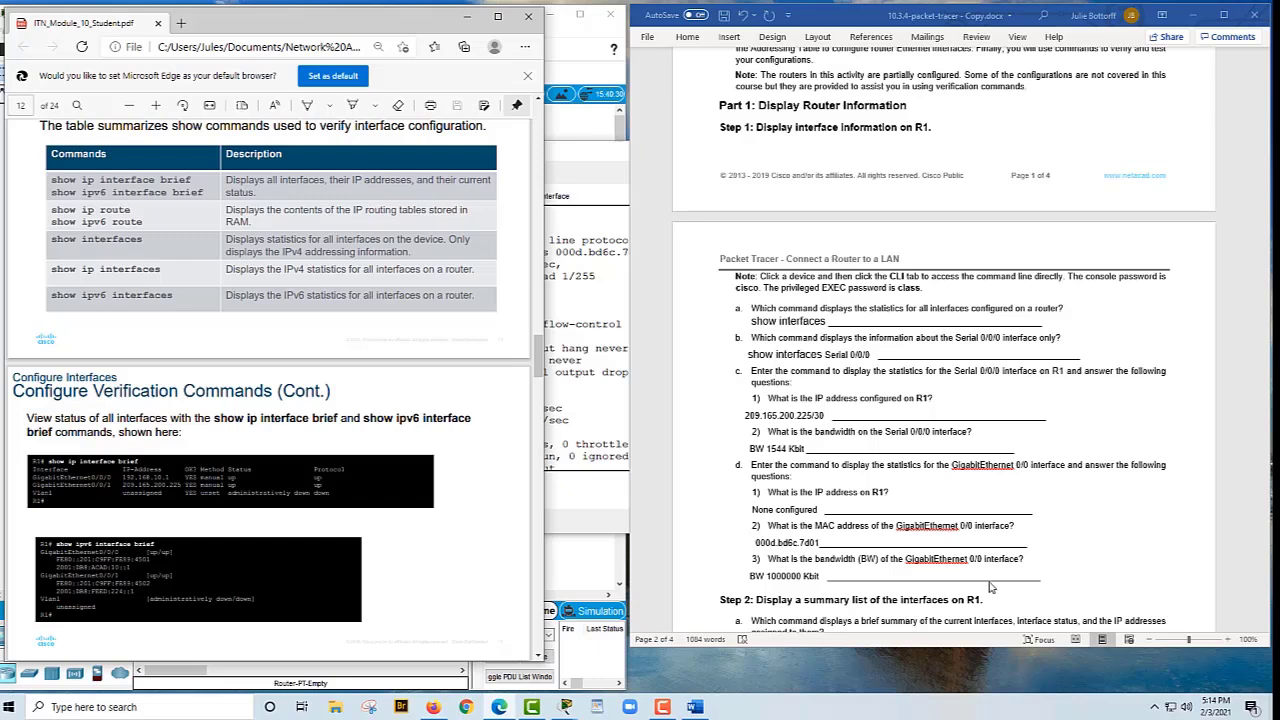
# Read the module PDF's verification command table to find 'show ip interface brief' for Step 2a
pyautogui.scroll(-1, 985, 585)
pyautogui.scroll(1, 978, 574)
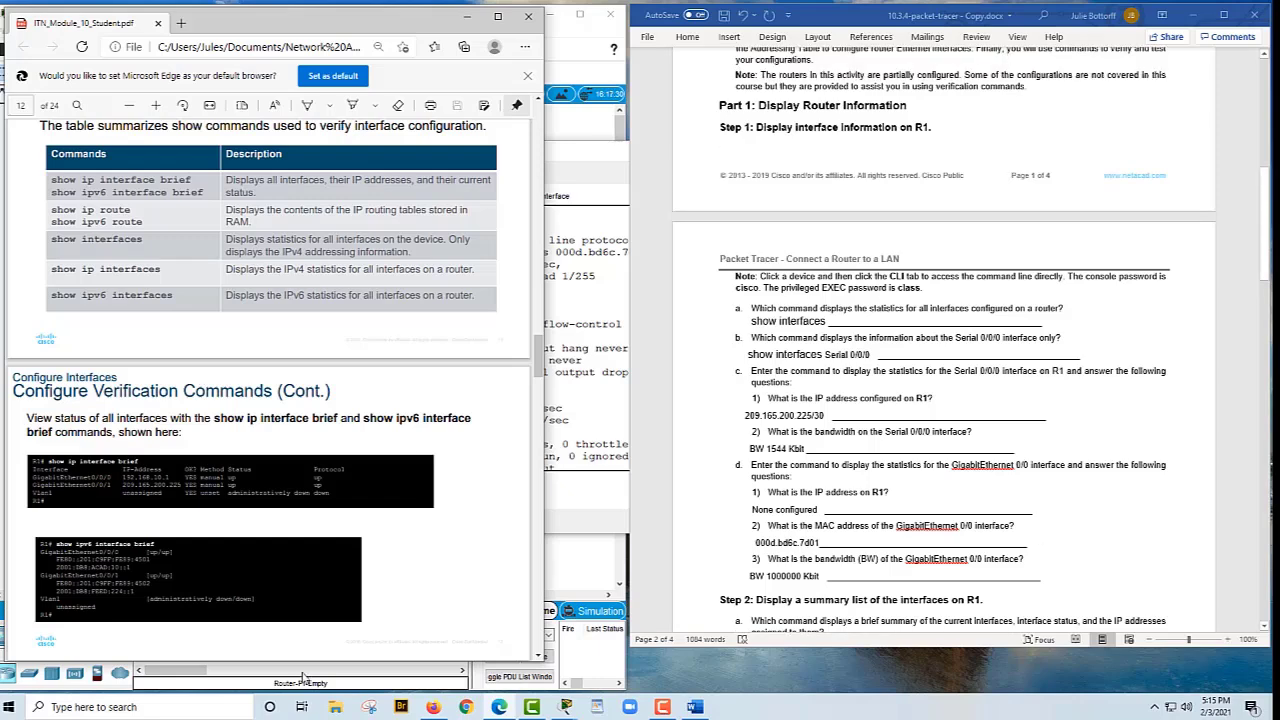
pyautogui.scroll(-2, 915, 310)
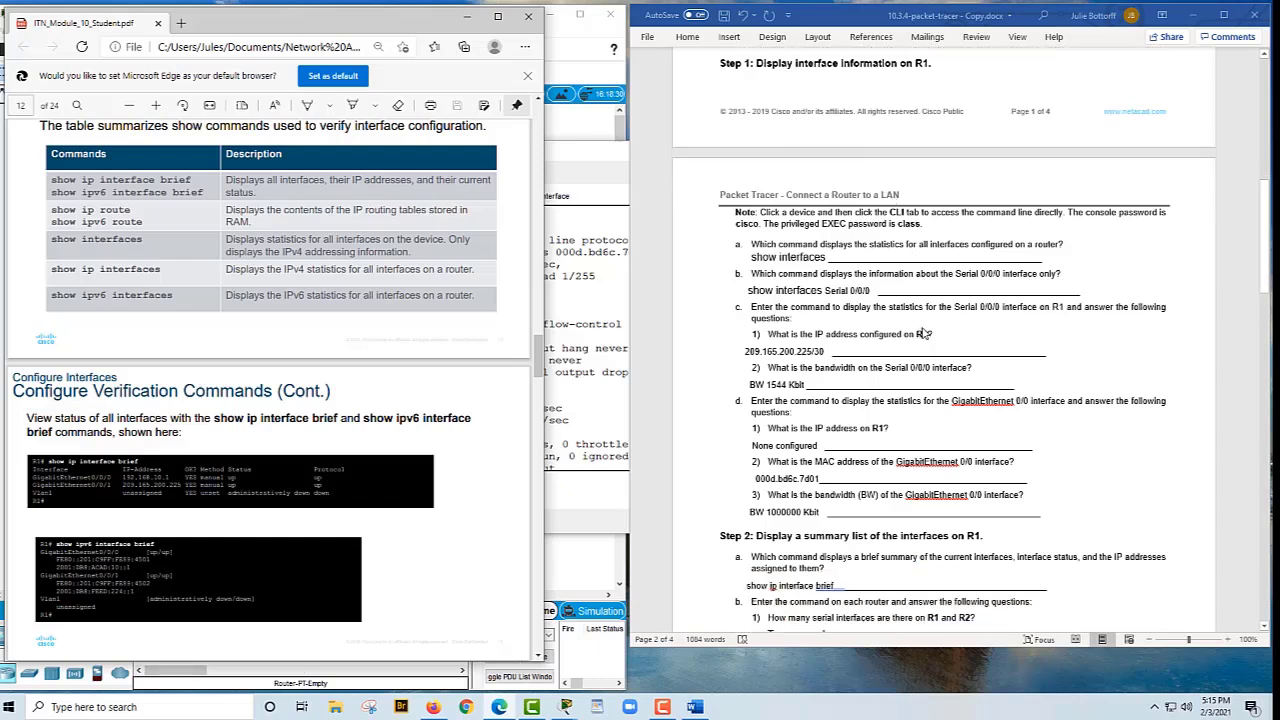
# Place the cursor after the worksheet's Step 2a answer 'show ip interface brief'
pyautogui.click(836, 585)
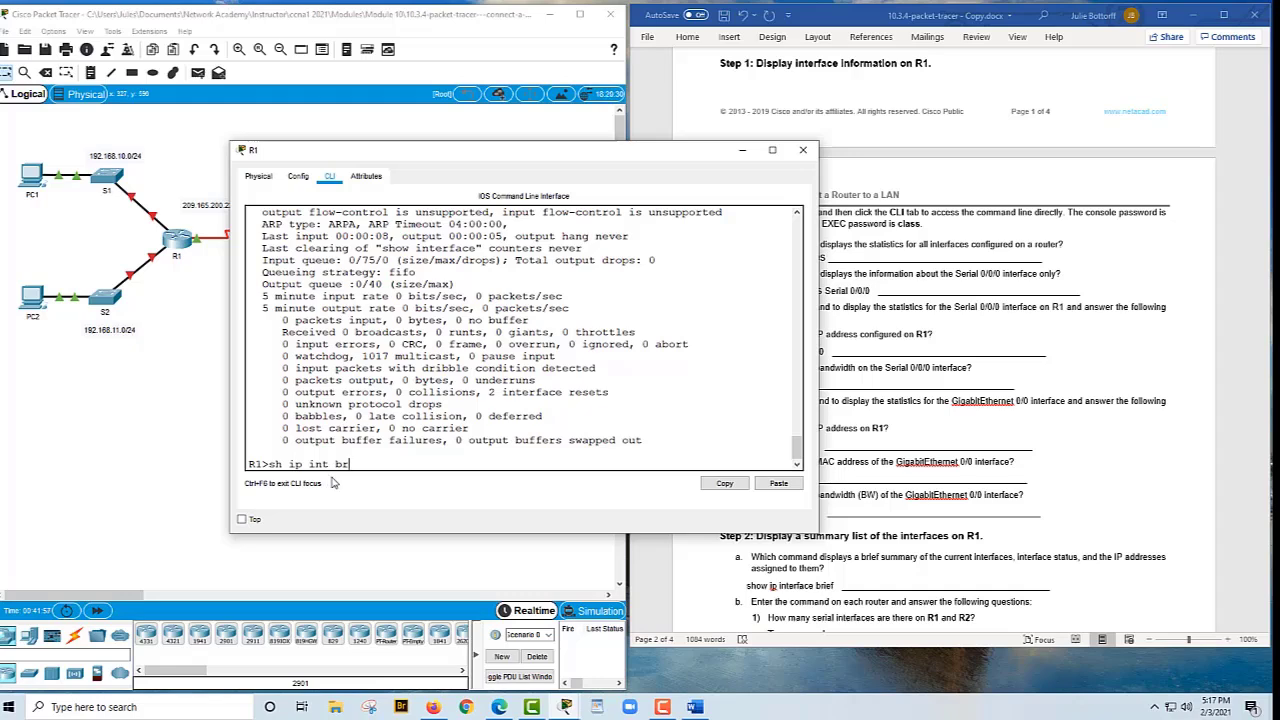
# Run 'sh ip int br' on R1, showing Serial0/0/0 up at 209.165.200.225 and Serial0/0/1 administratively down
pyautogui.press('Return')
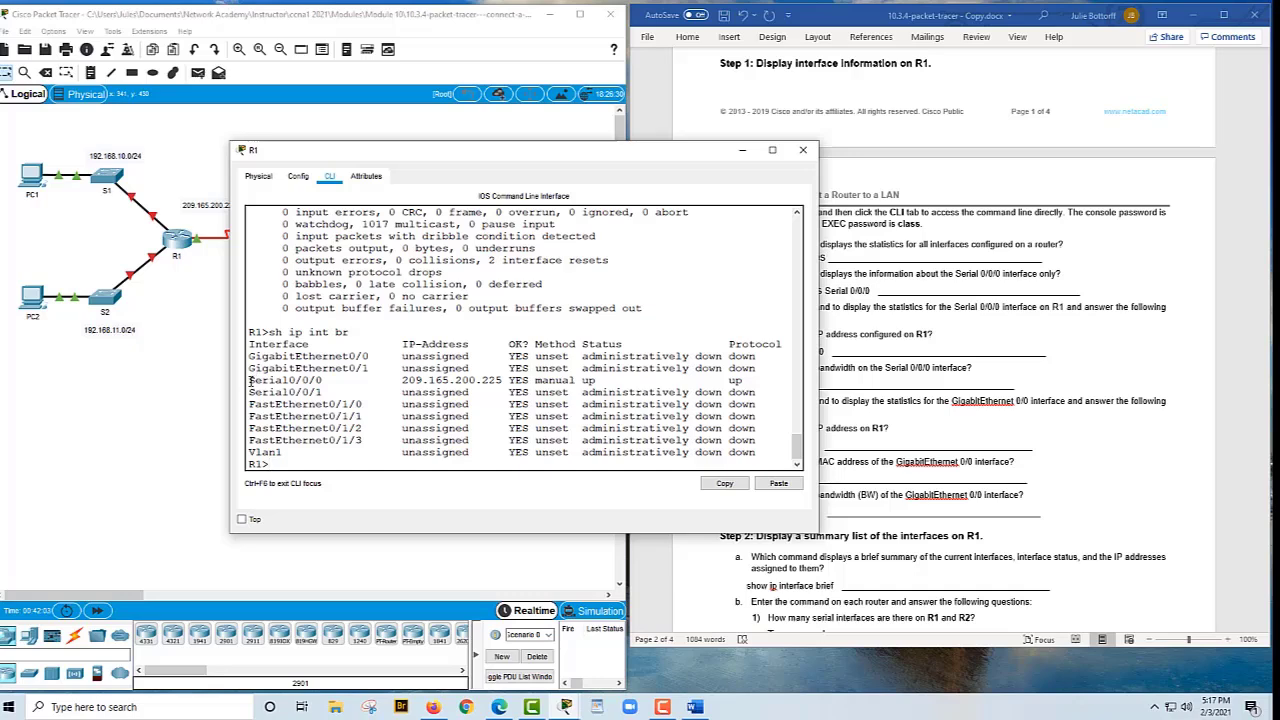
pyautogui.moveTo(250, 380); pyautogui.dragTo(766, 392)
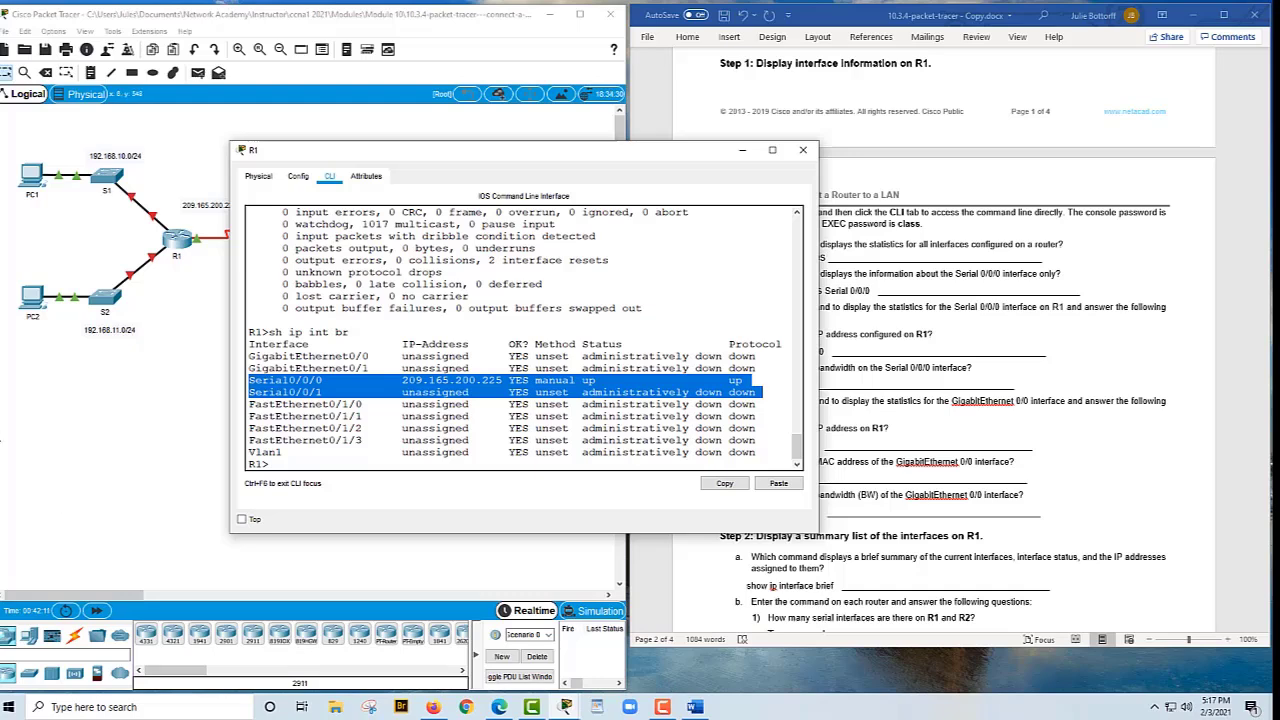
pyautogui.click(65, 607)
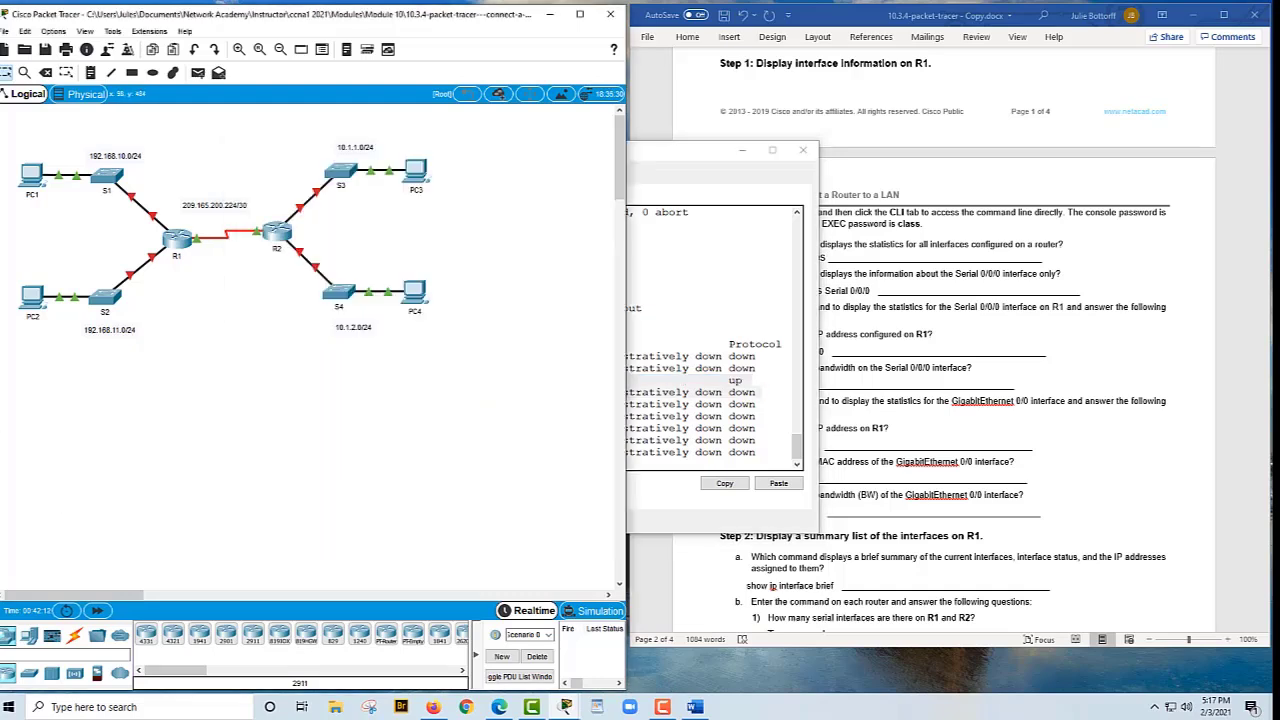
# Log into R2's console and run 'sh ip int br', showing Serial0/0/0 up at 209.165.200.226
pyautogui.click(288, 234)
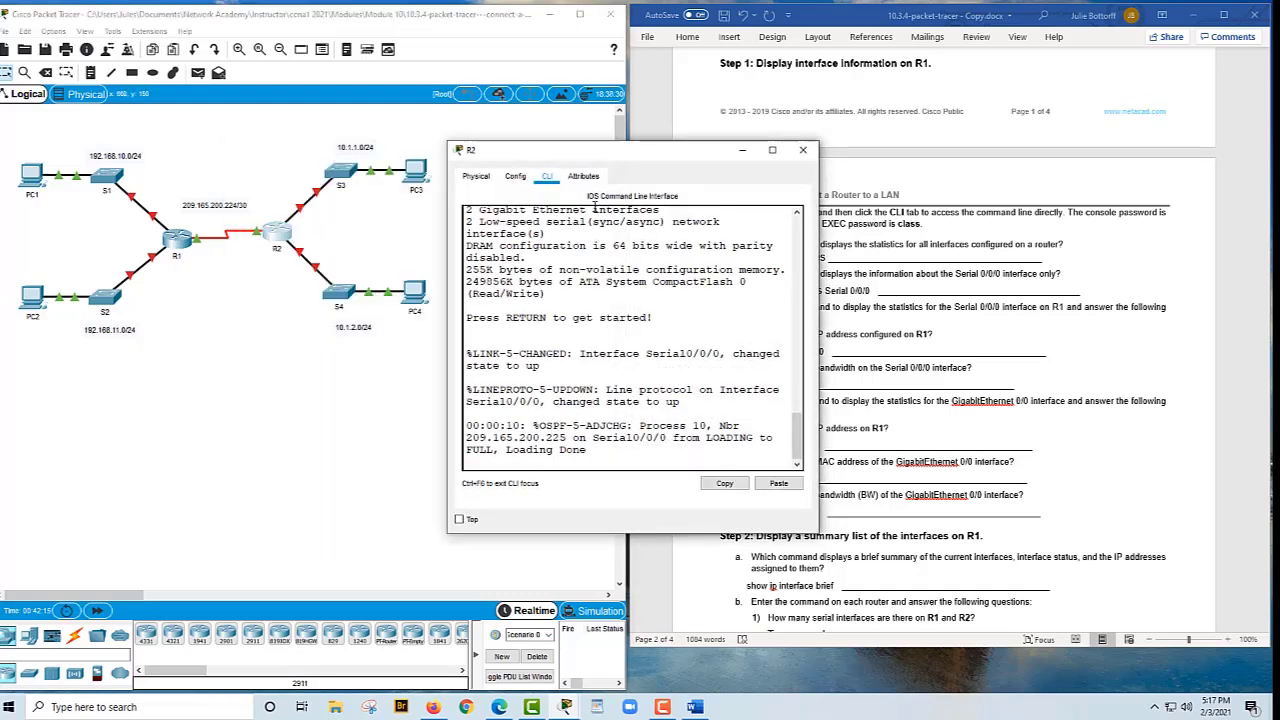
pyautogui.press('Return')
pyautogui.moveTo(817, 284); pyautogui.dragTo(900, 284)
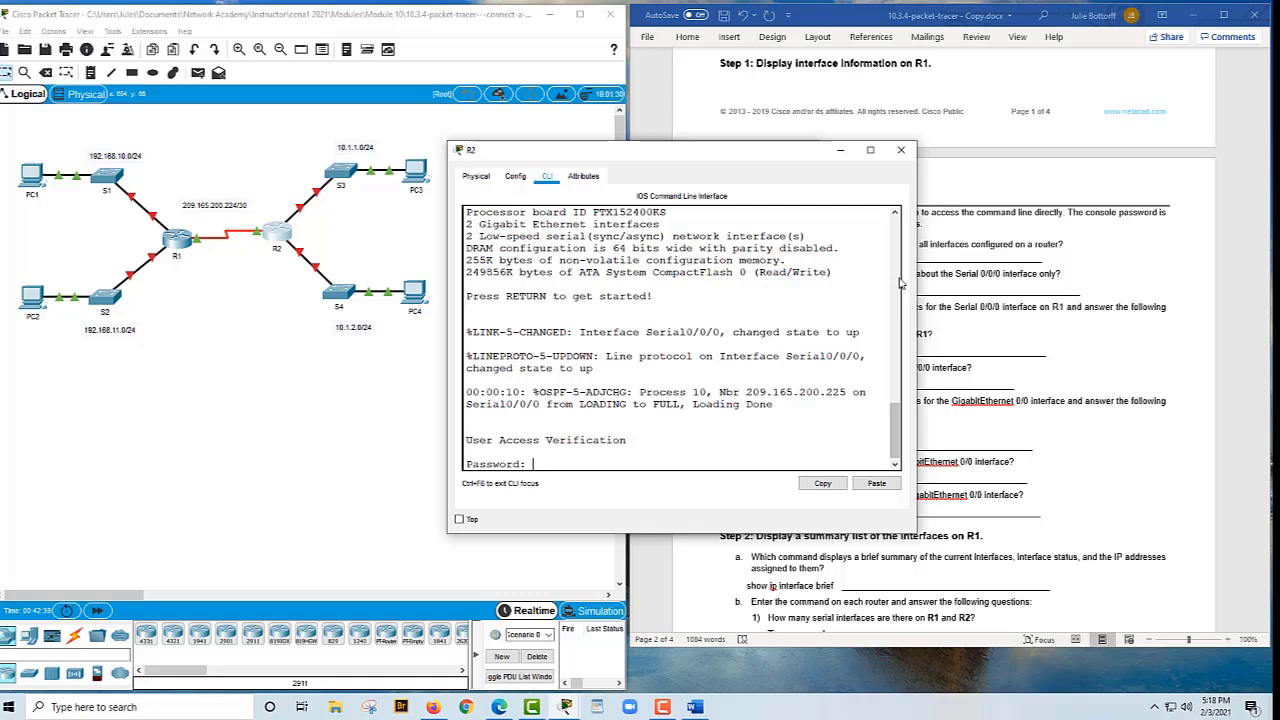
pyautogui.press('Return')
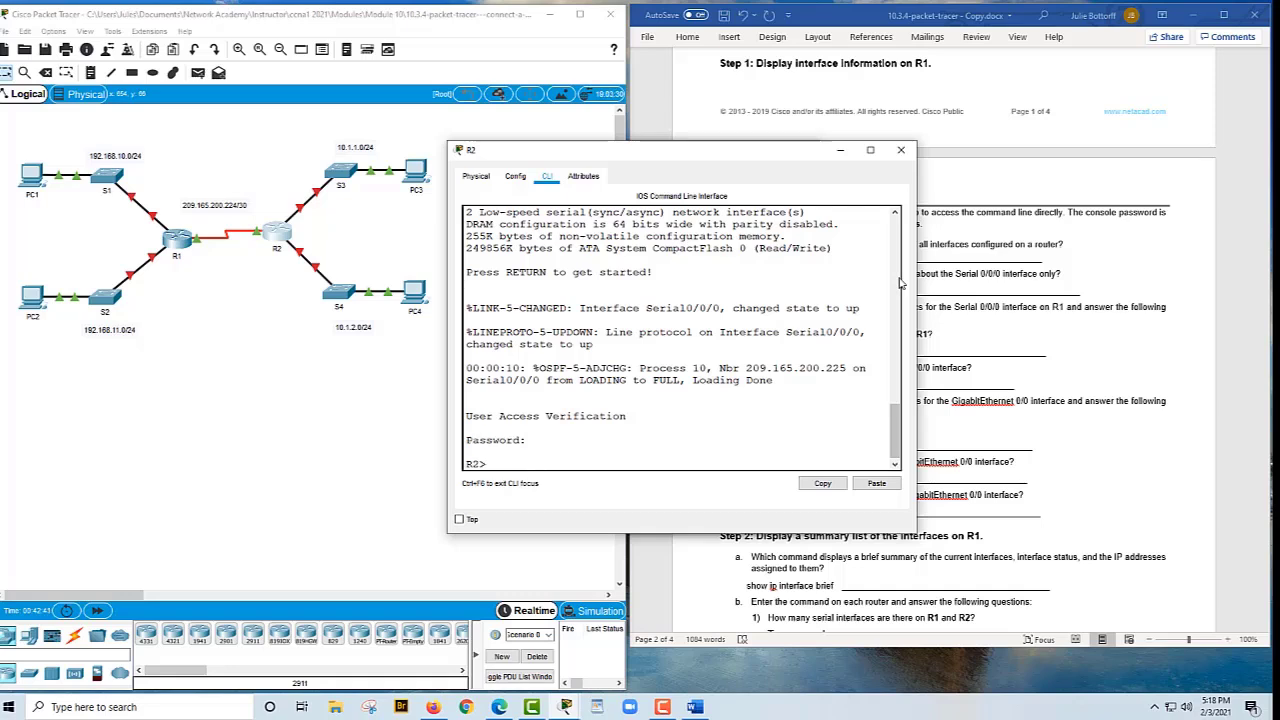
pyautogui.write('sh ip int br')
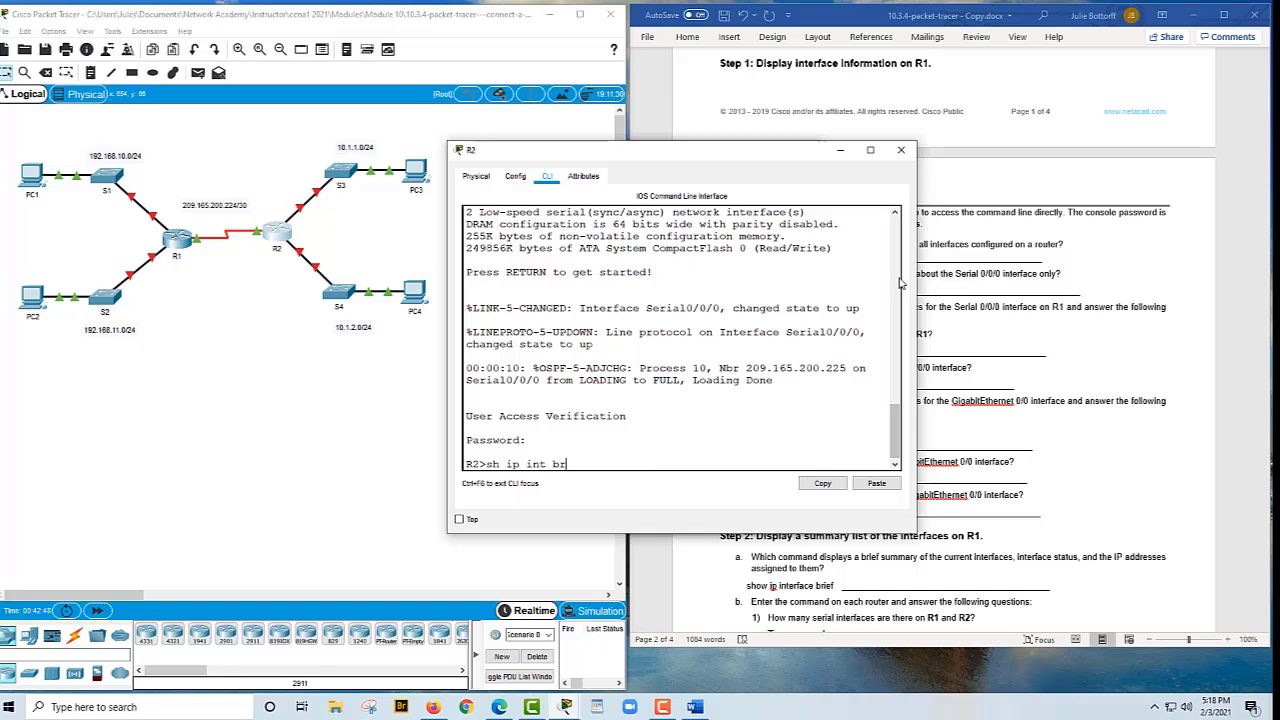
pyautogui.press('Return')
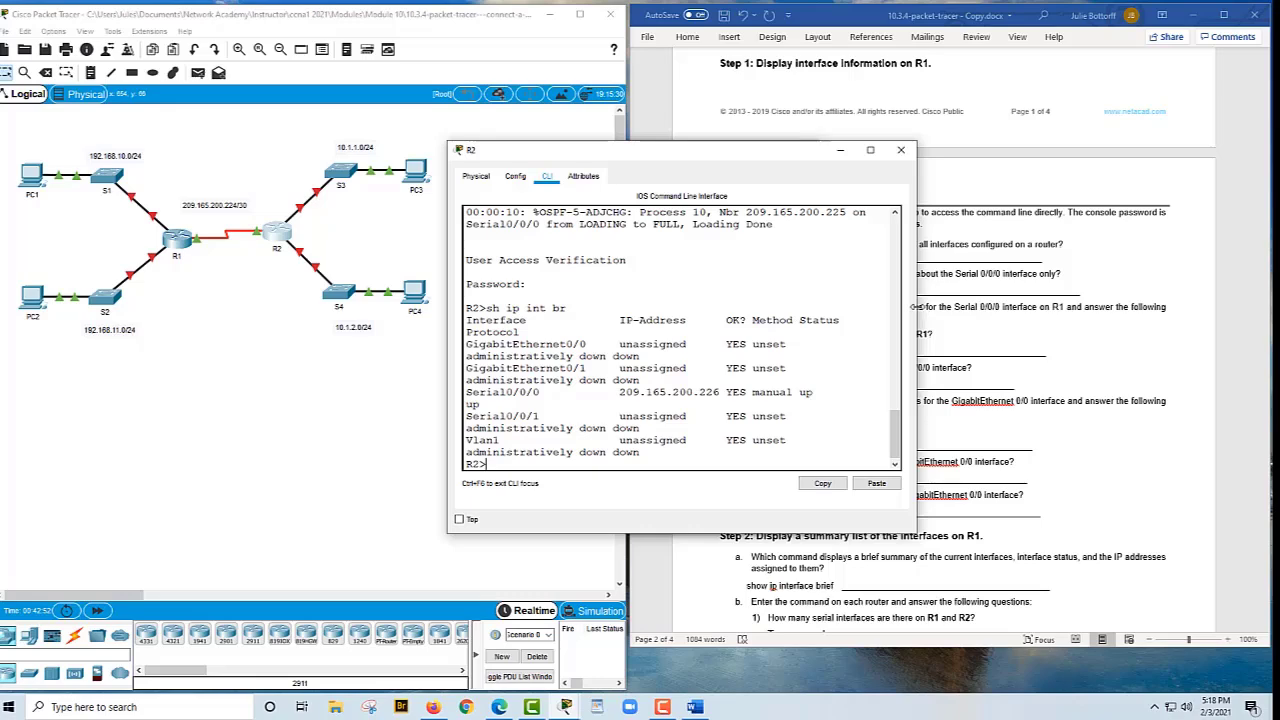
pyautogui.moveTo(923, 312); pyautogui.dragTo(1012, 296)
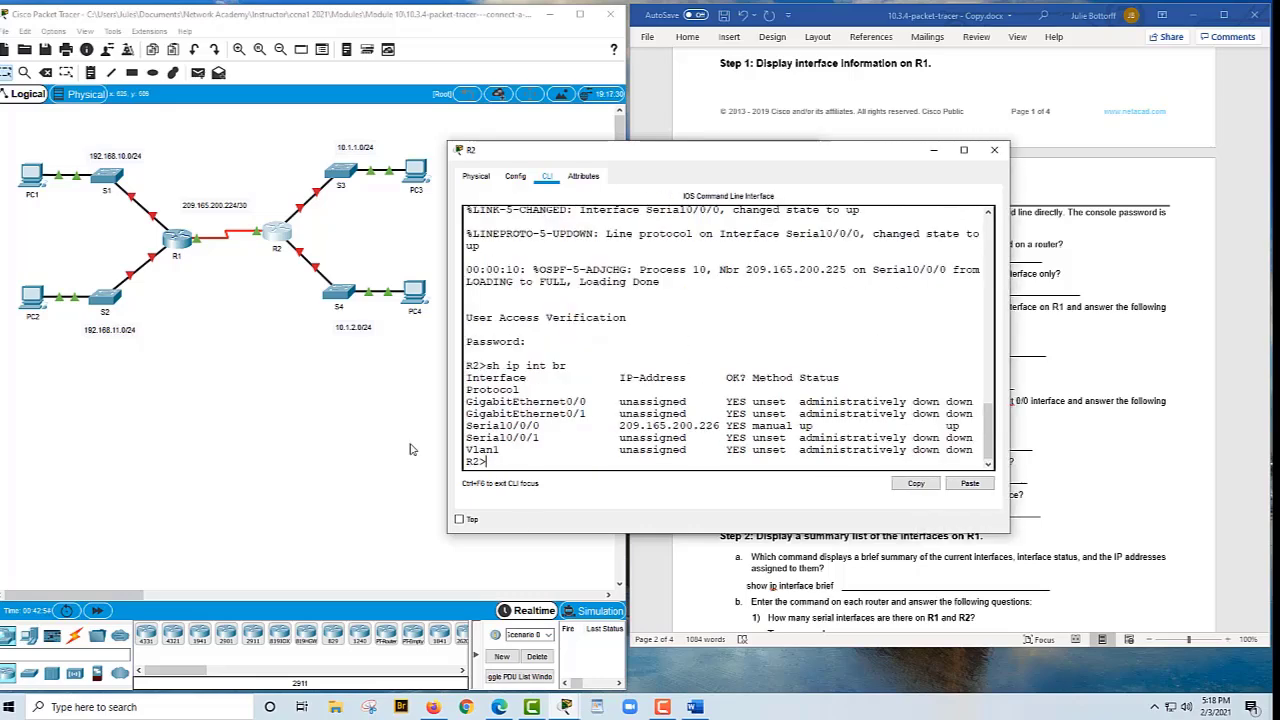
pyautogui.moveTo(466, 426); pyautogui.dragTo(580, 436)
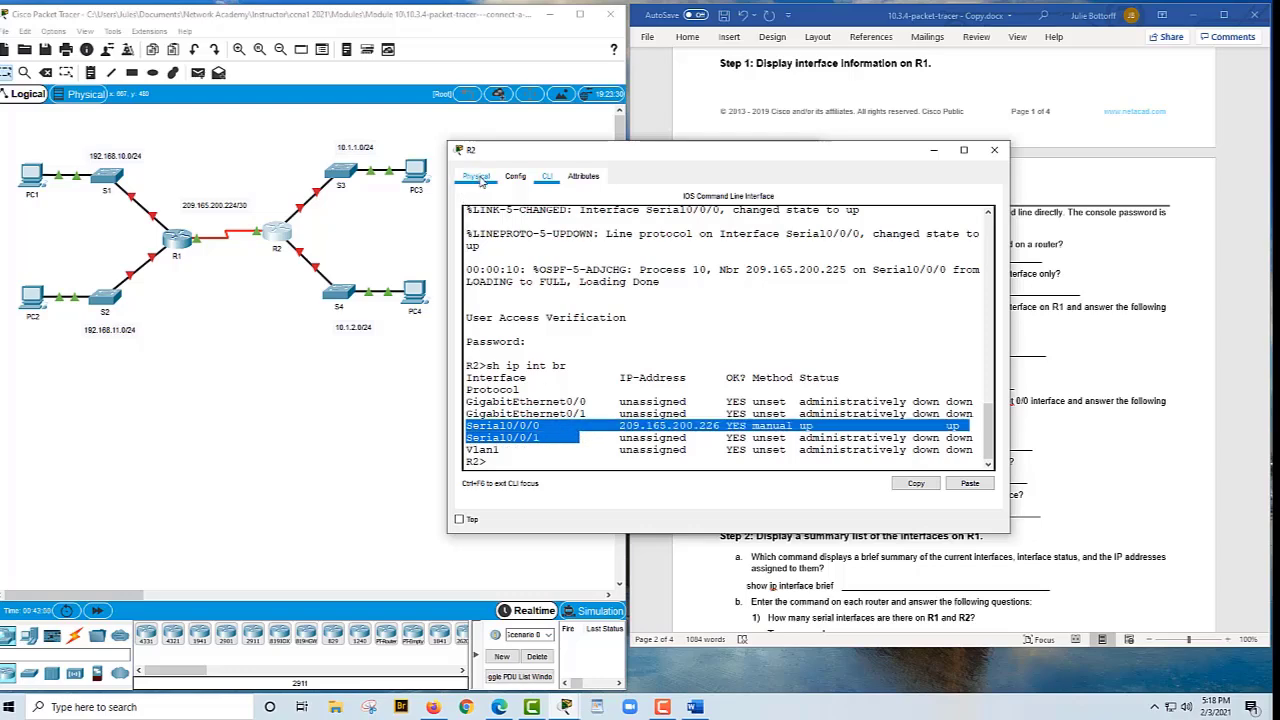
pyautogui.click(477, 177)
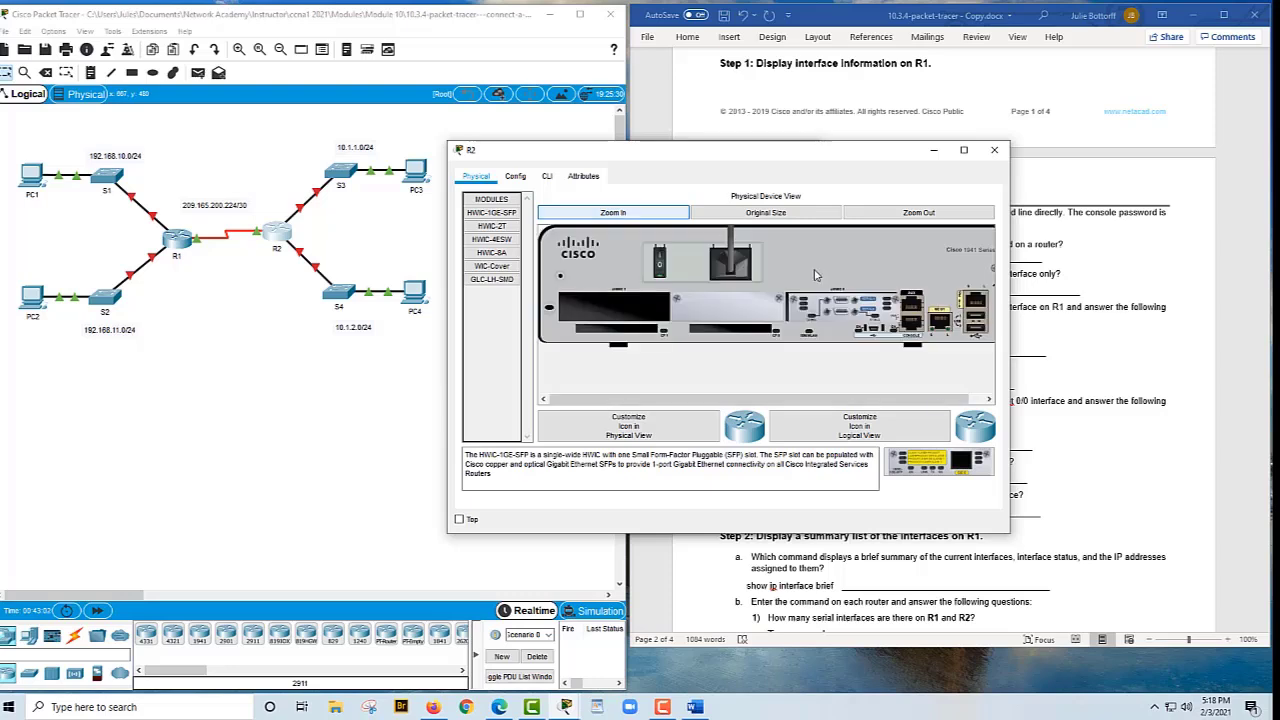
pyautogui.moveTo(809, 400); pyautogui.dragTo(869, 388)
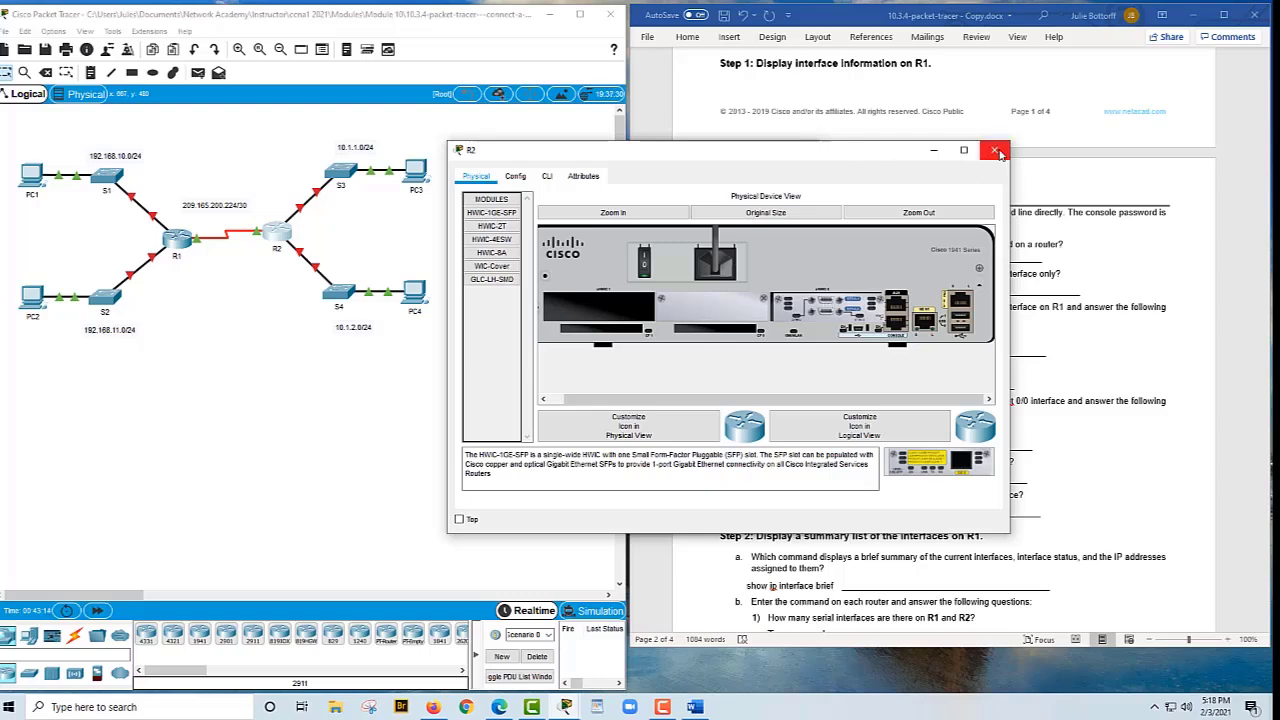
pyautogui.click(546, 177)
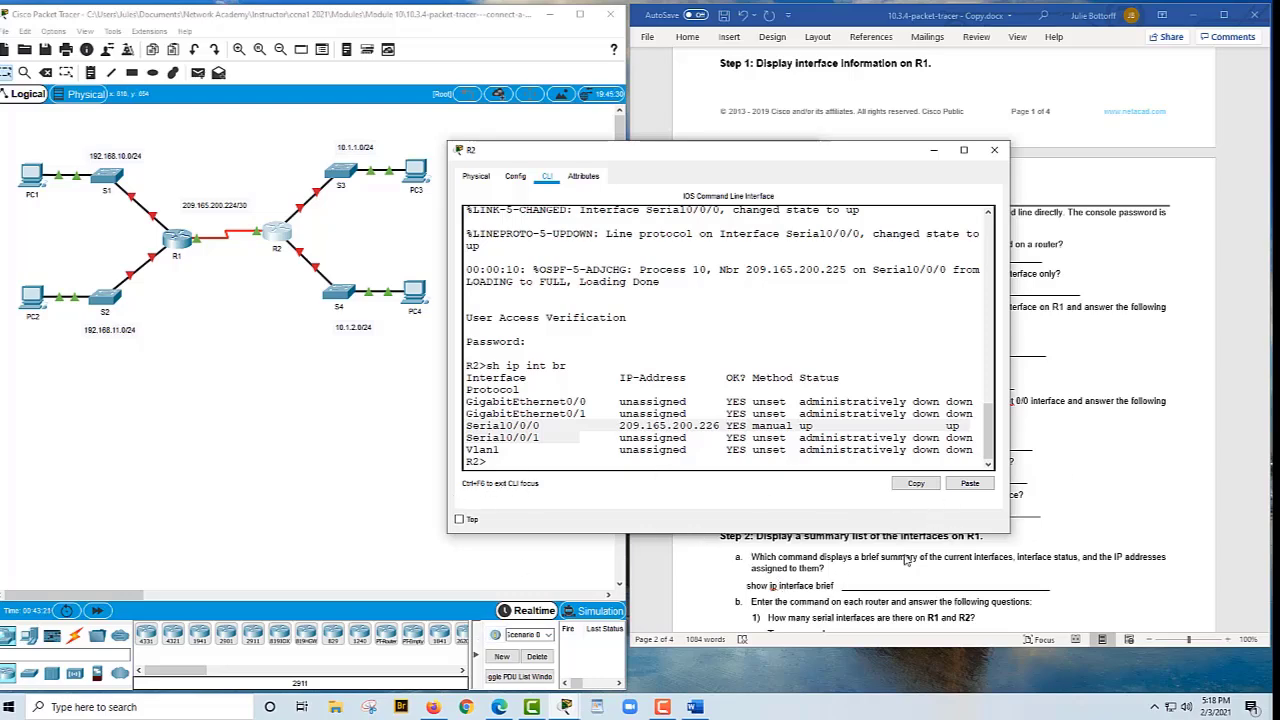
# Count R2's GigabitEthernet interface rows in its brief interface output
pyautogui.click(1073, 470)
pyautogui.scroll(-1, 1075, 467)
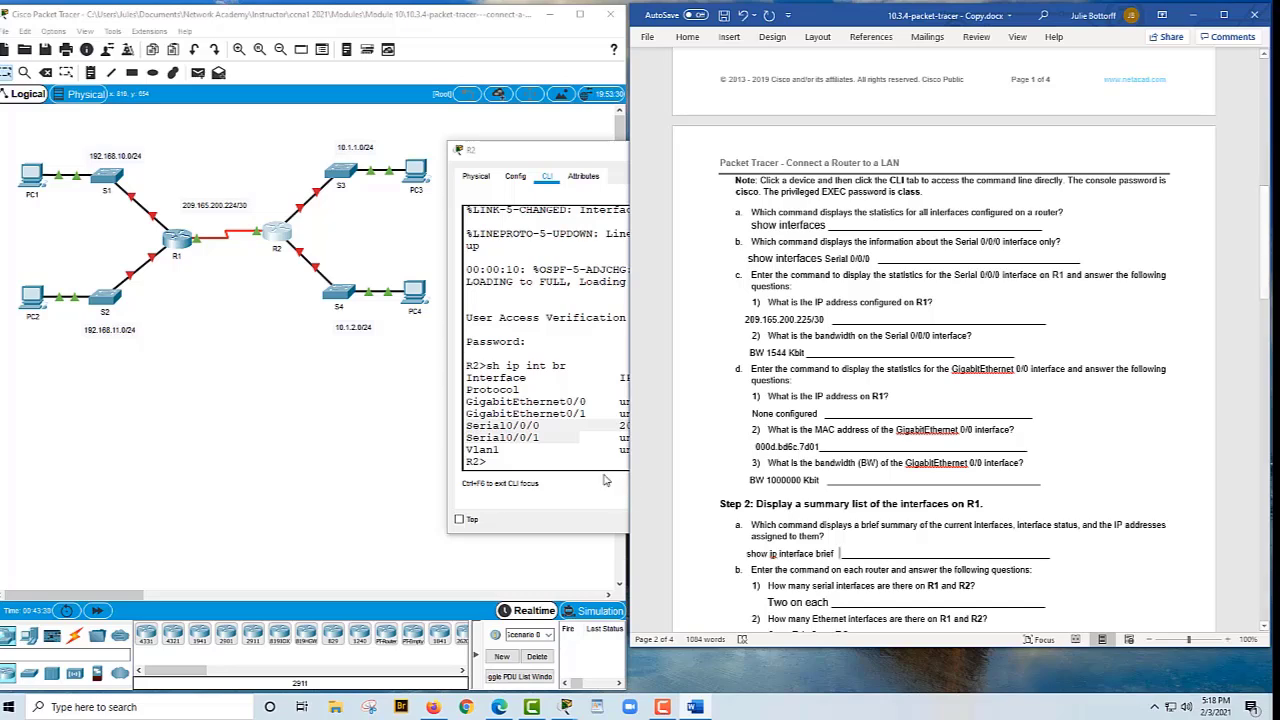
pyautogui.click(552, 444)
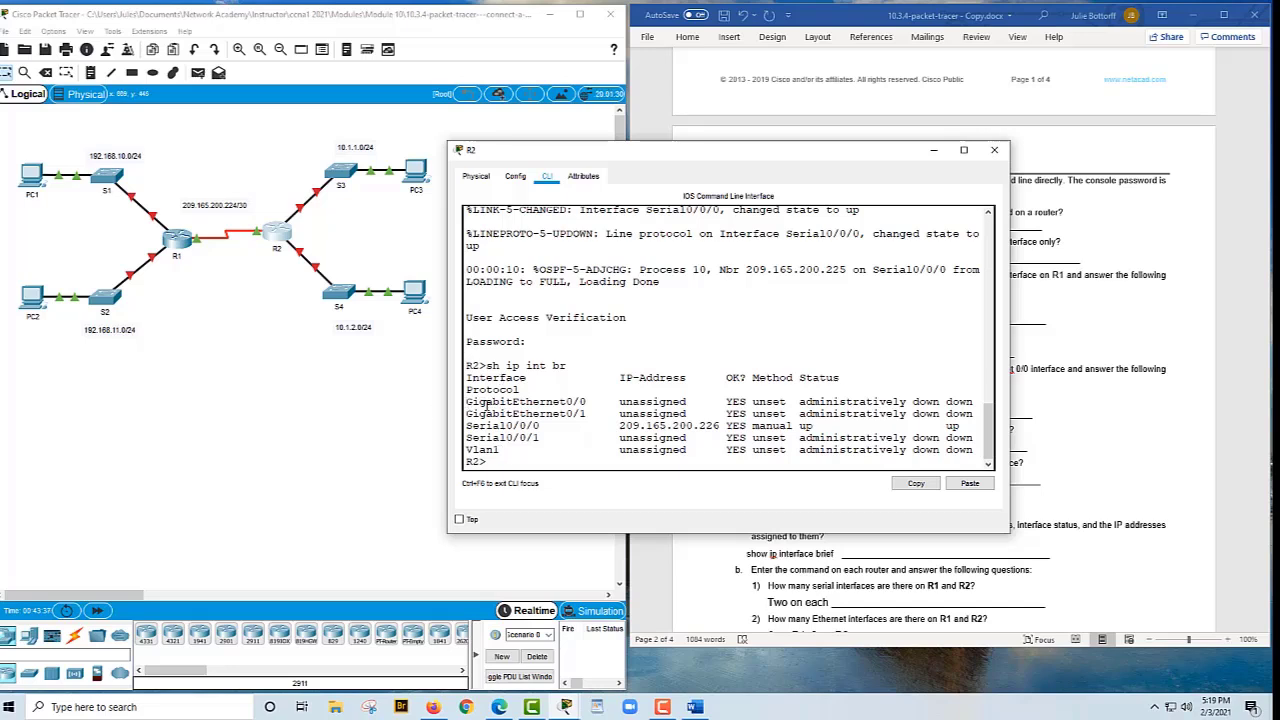
pyautogui.moveTo(466, 402); pyautogui.dragTo(612, 413)
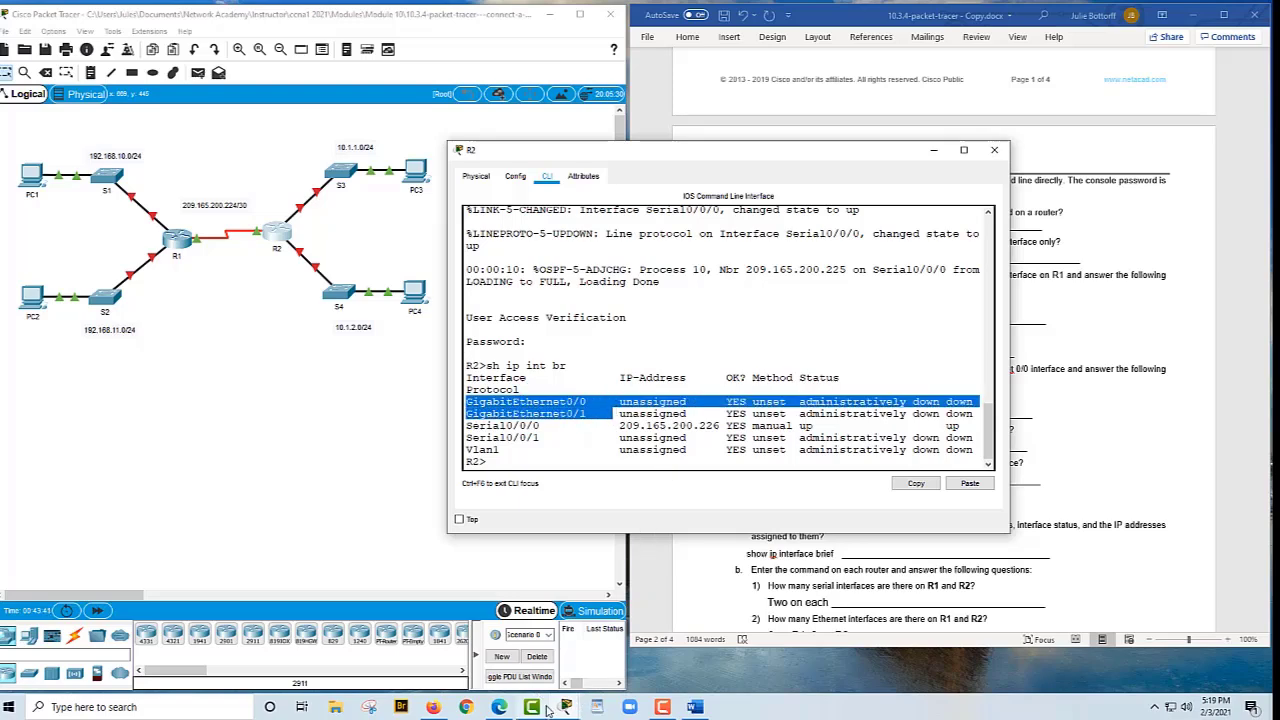
# Count R1's GigabitEthernet and four FastEthernet interface rows in its brief output
pyautogui.moveTo(565, 708)
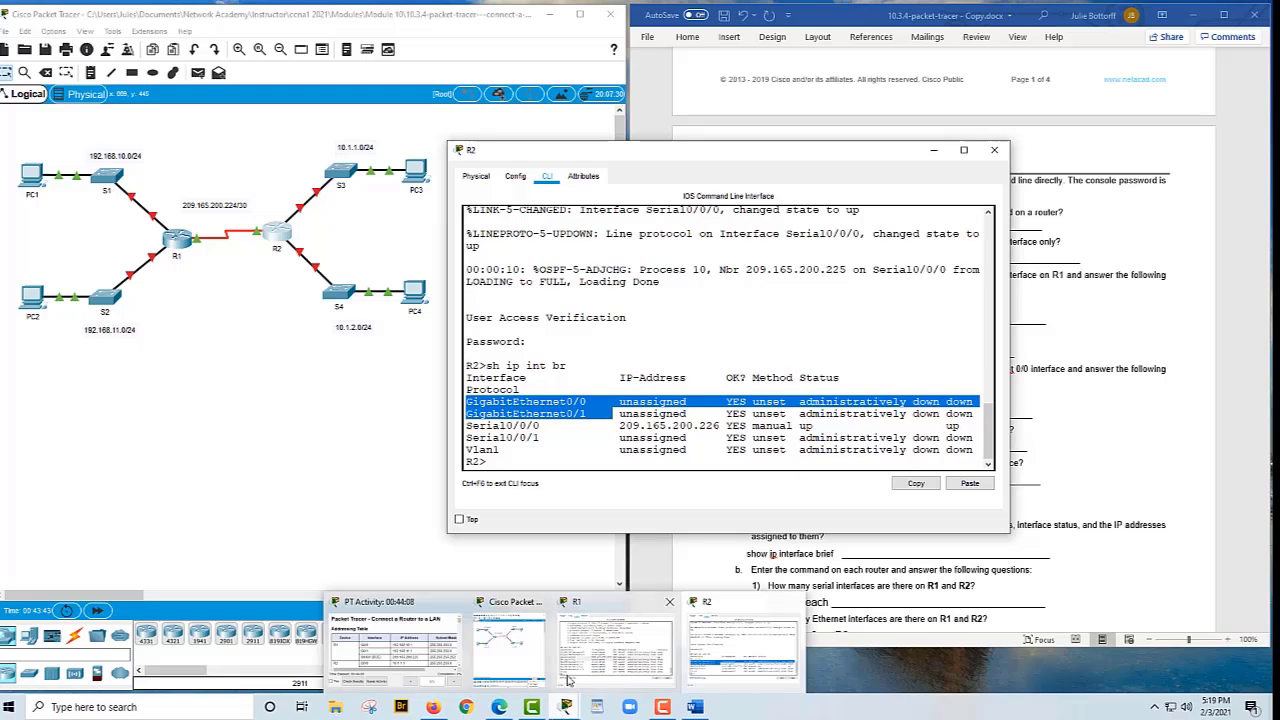
pyautogui.click(615, 648)
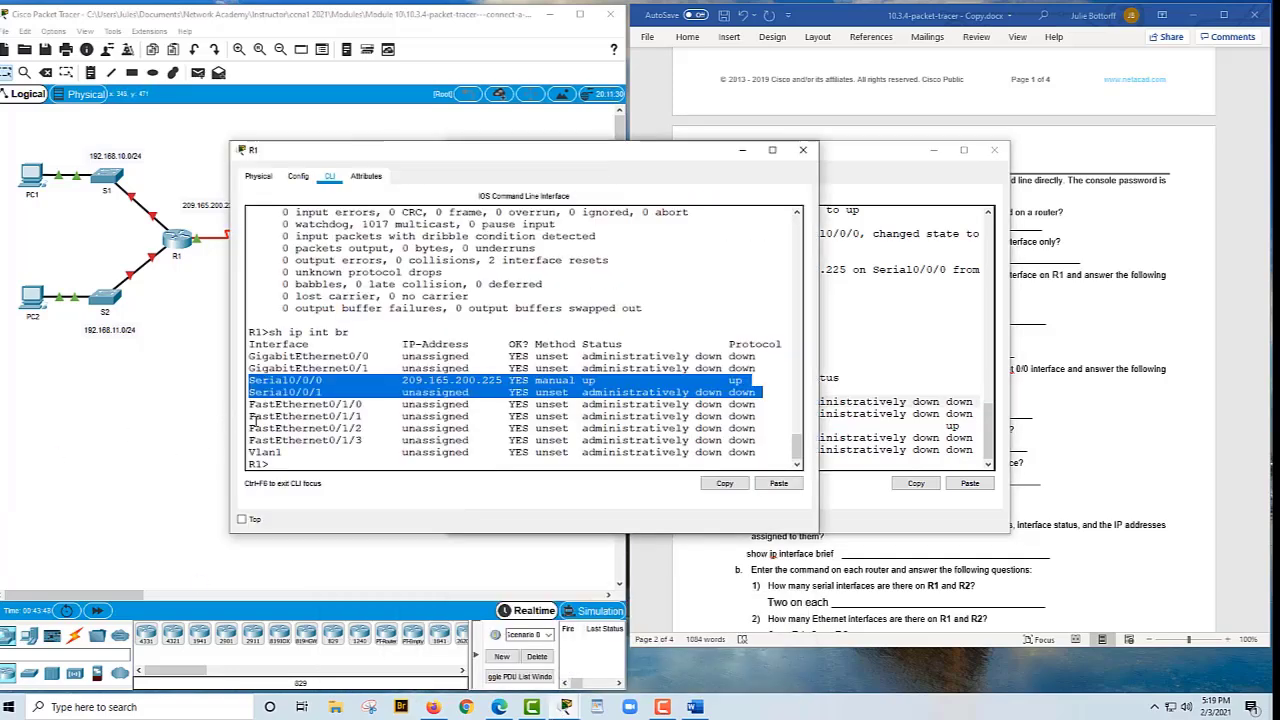
pyautogui.click(256, 421)
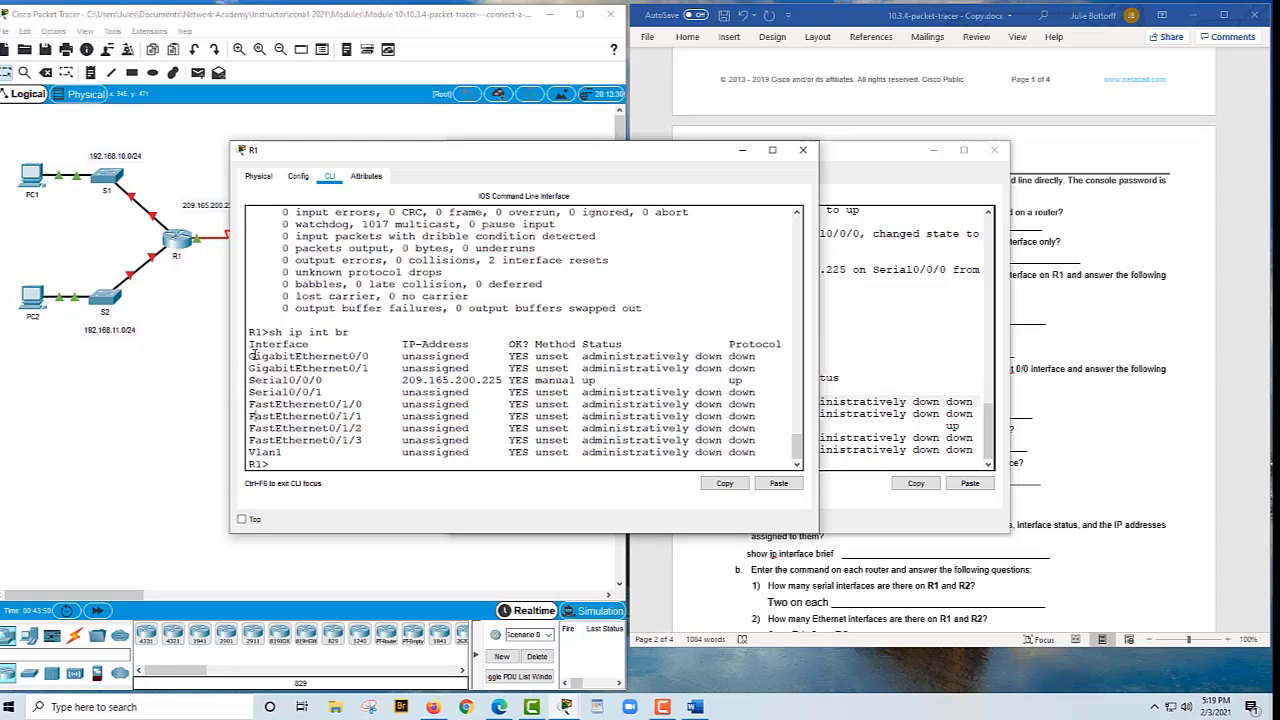
pyautogui.moveTo(298, 352); pyautogui.dragTo(378, 367)
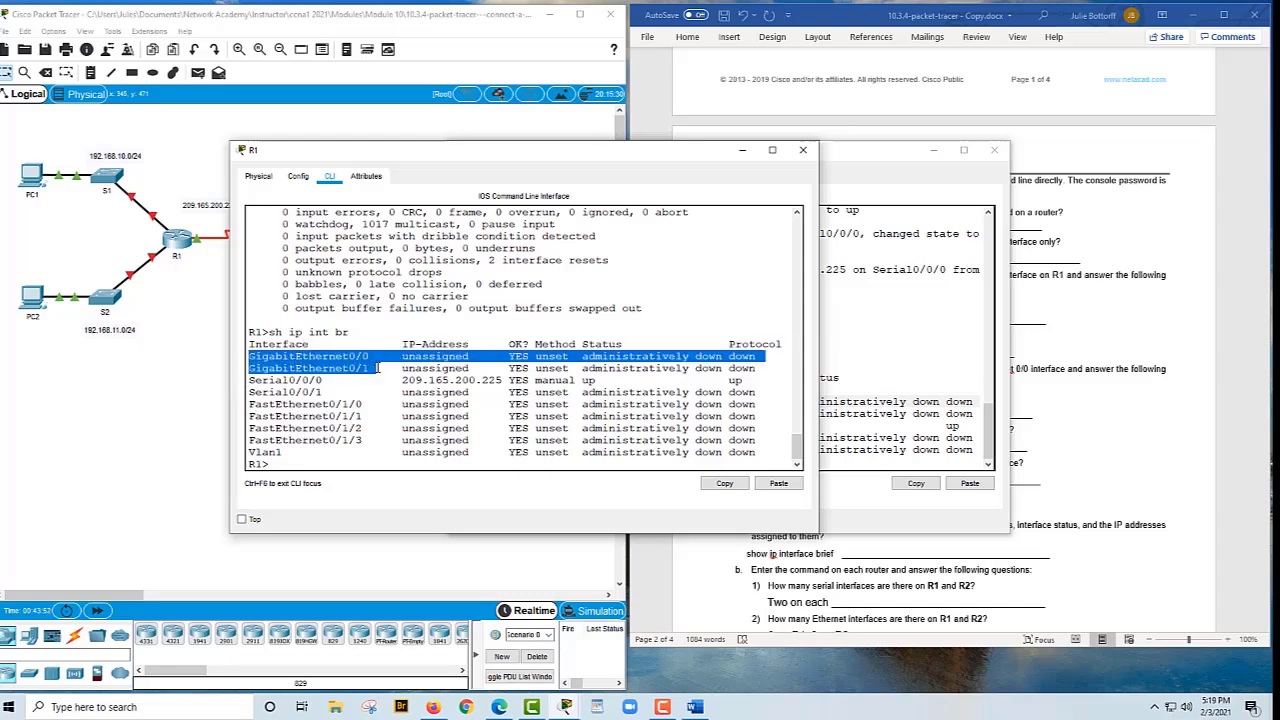
pyautogui.click(251, 404)
pyautogui.moveTo(251, 404); pyautogui.dragTo(813, 437)
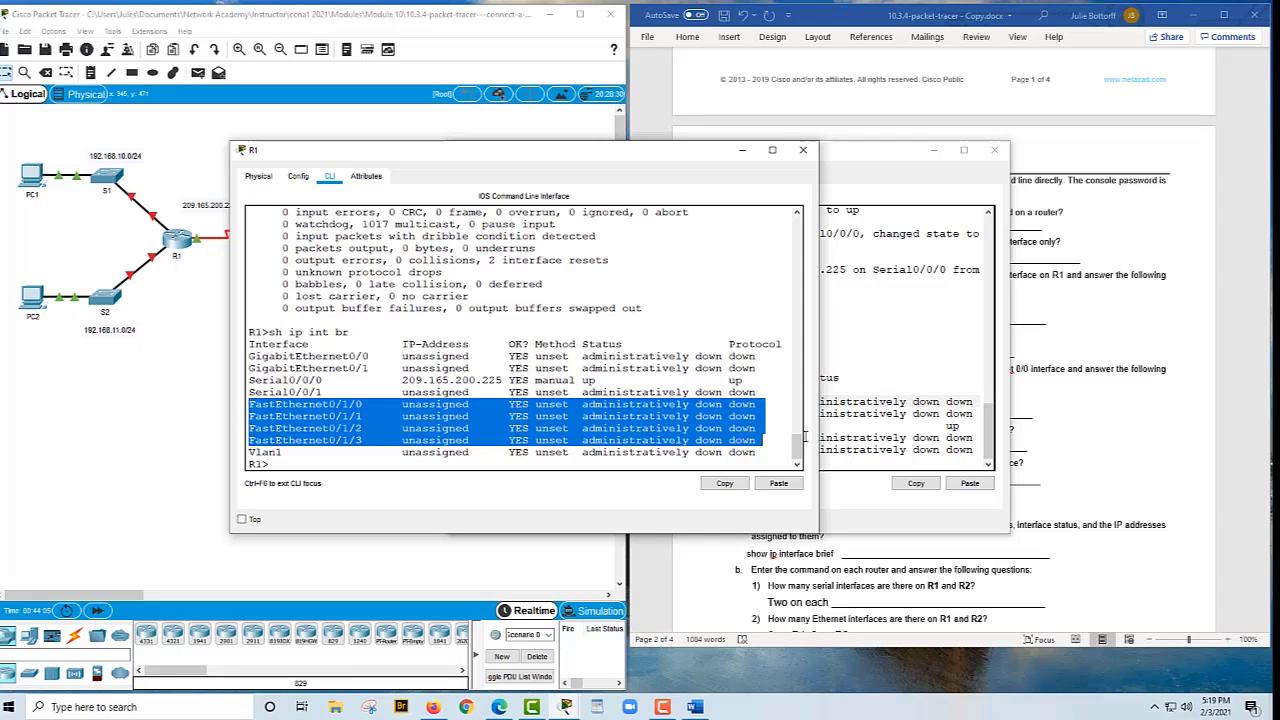
pyautogui.moveTo(804, 436); pyautogui.dragTo(798, 428)
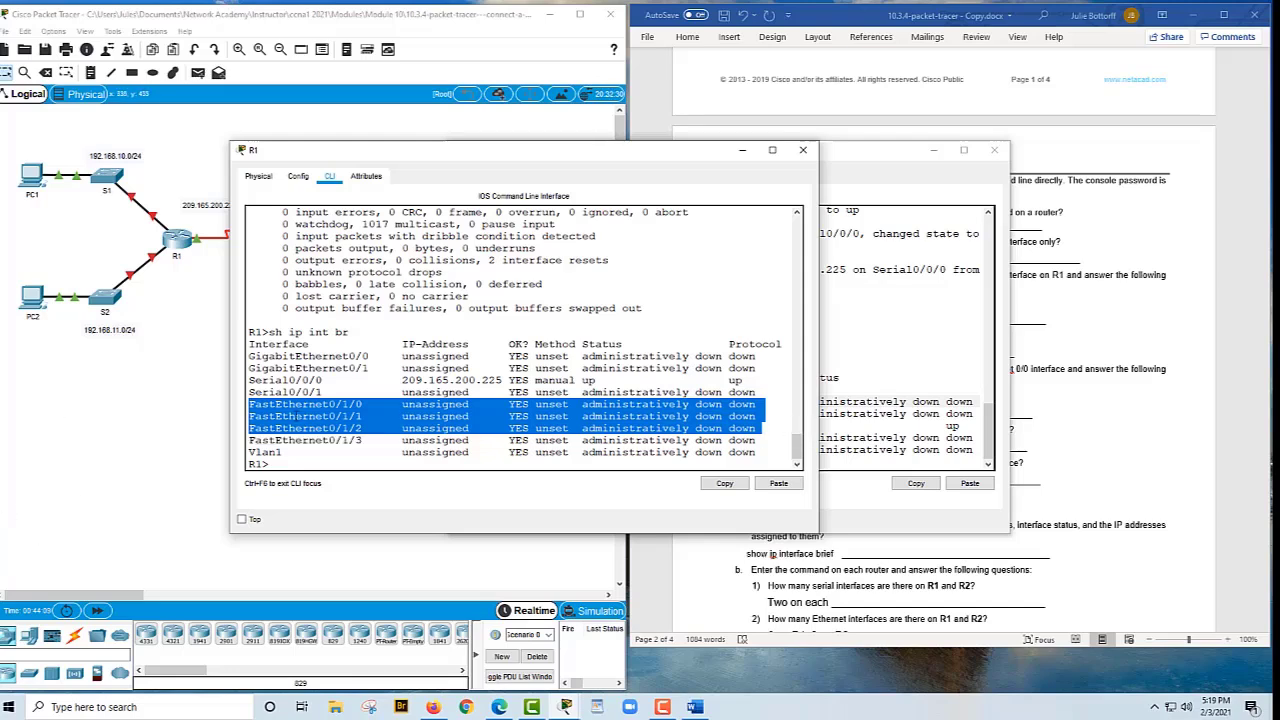
pyautogui.click(292, 412)
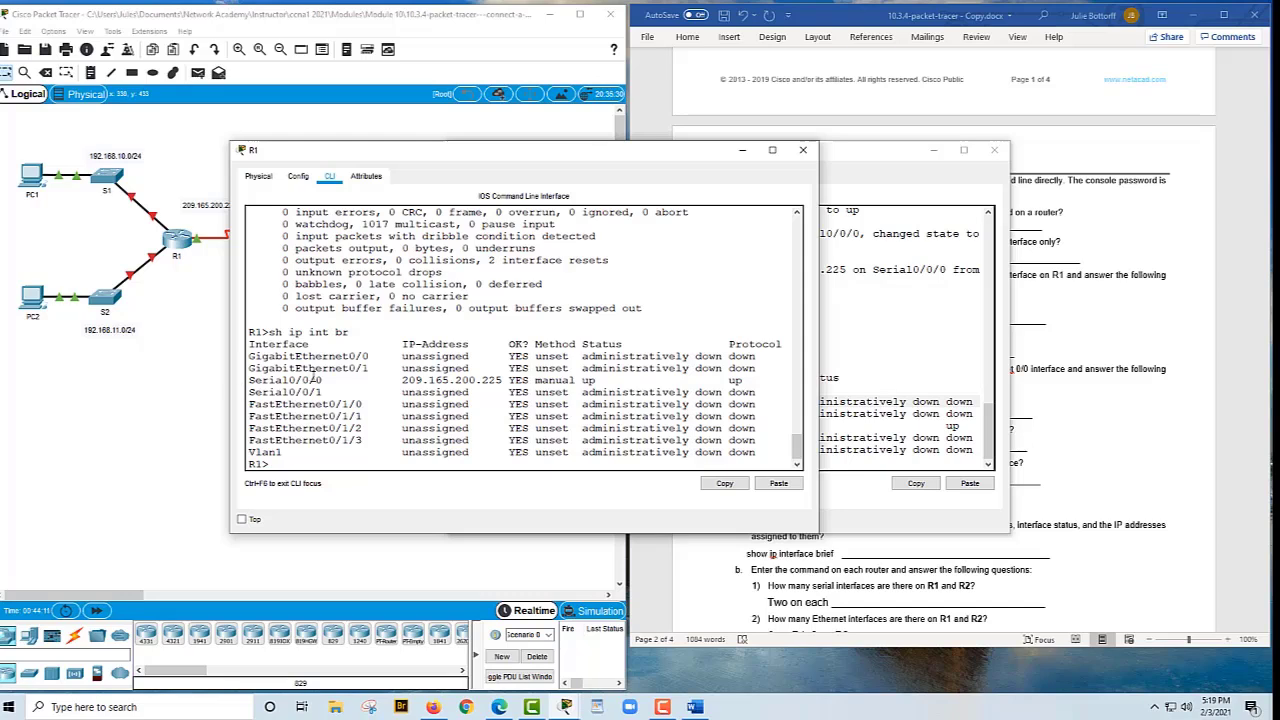
pyautogui.click(1106, 392)
pyautogui.scroll(-1, 1104, 388)
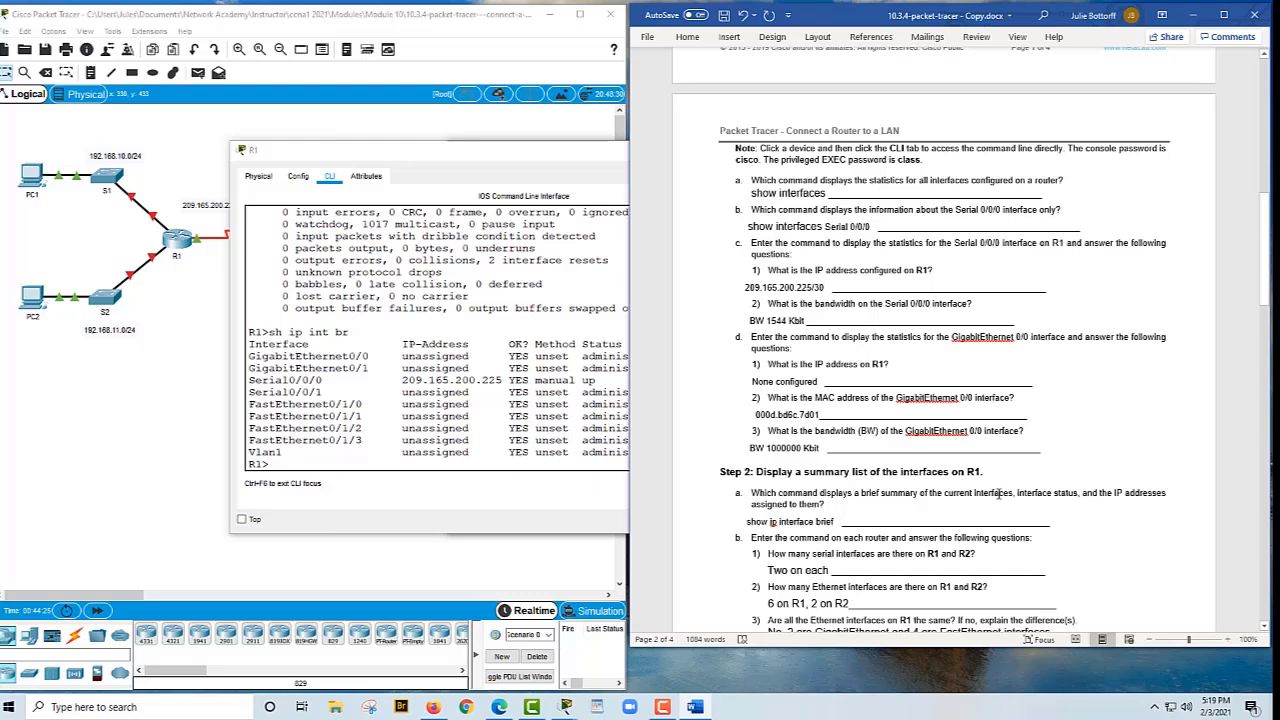
# Scroll the worksheet down to Step 2b question 3
pyautogui.scroll(-1, 996, 493)
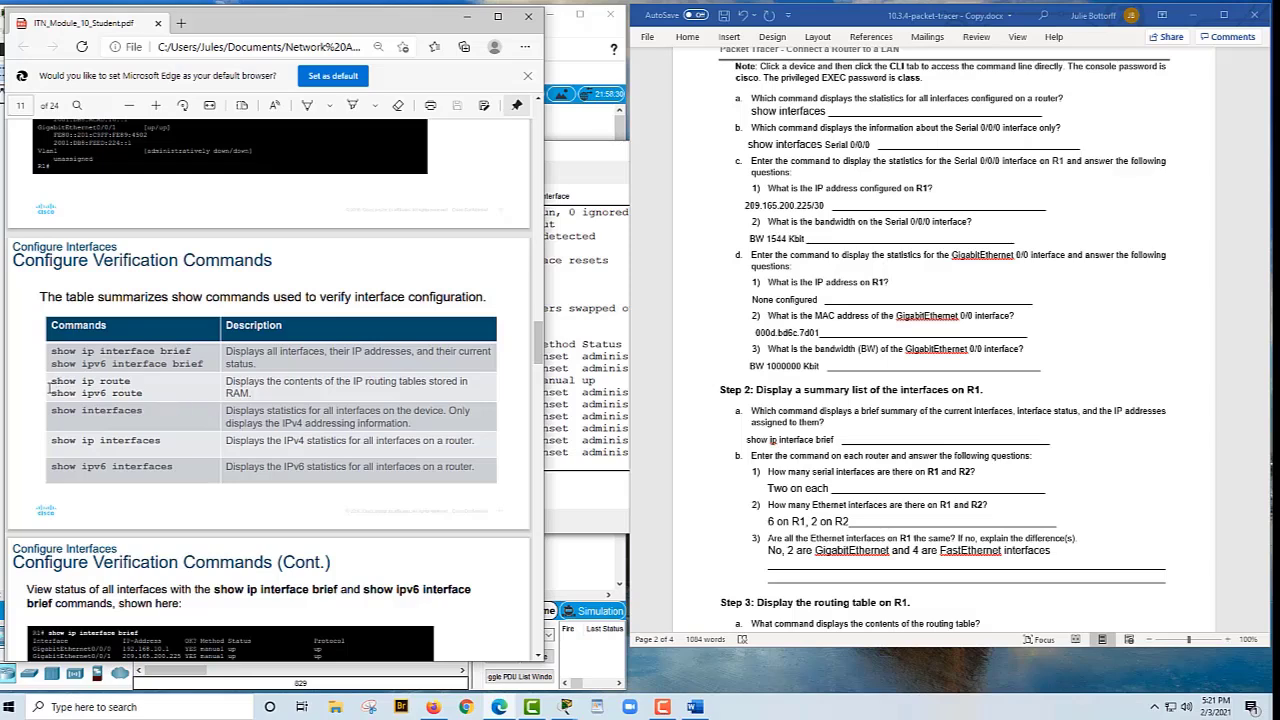
# Pick out 'show ip route' in the PDF command table as the Step 3a answer
pyautogui.moveTo(55, 390); pyautogui.dragTo(88, 381)
pyautogui.click(91, 392)
pyautogui.scroll(-1, 1190, 271)
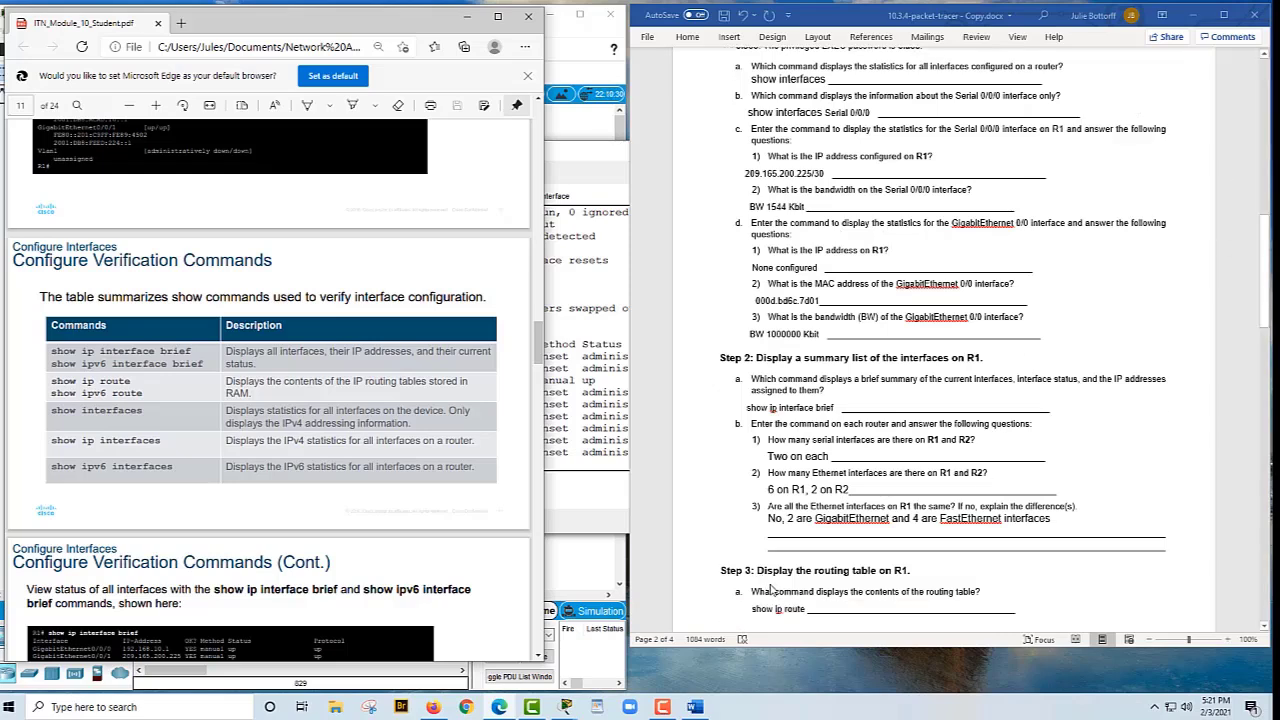
pyautogui.scroll(-1, 776, 590)
pyautogui.scroll(-3, 778, 584)
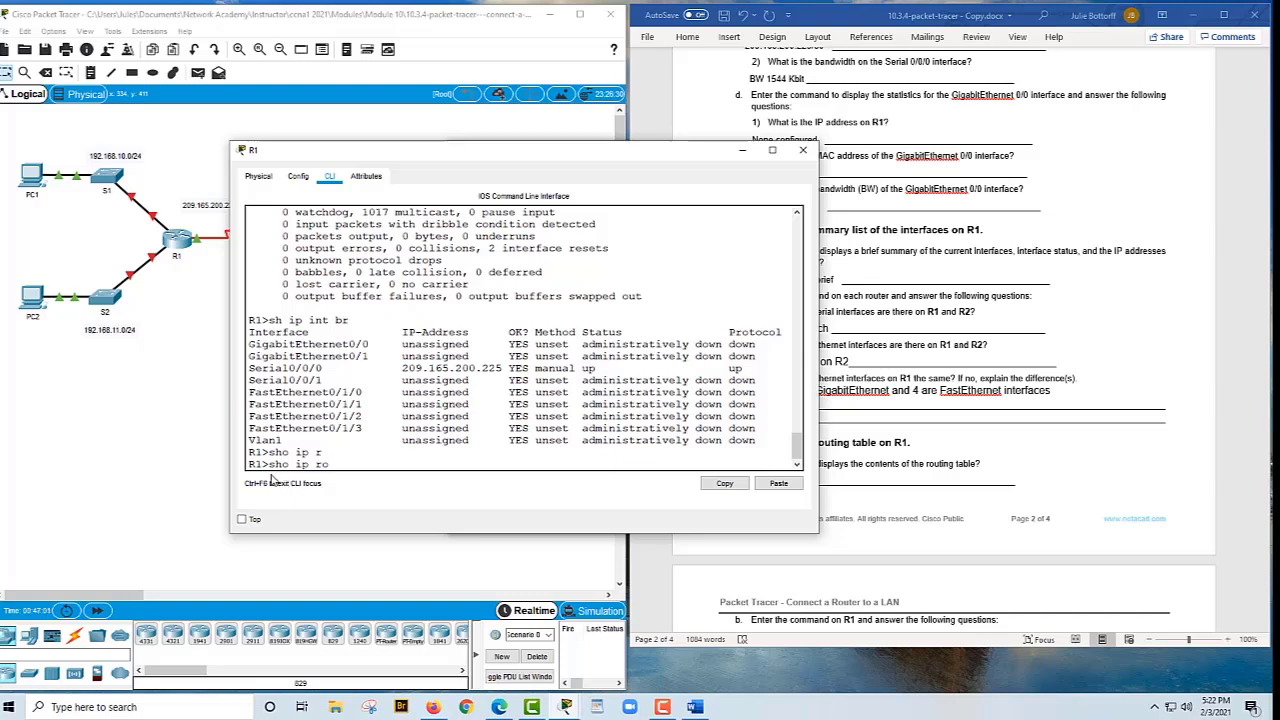
# Run 'show ip route' on R1 and mark the connected route 209.165.200.224/30 for the worksheet
pyautogui.press('Return')
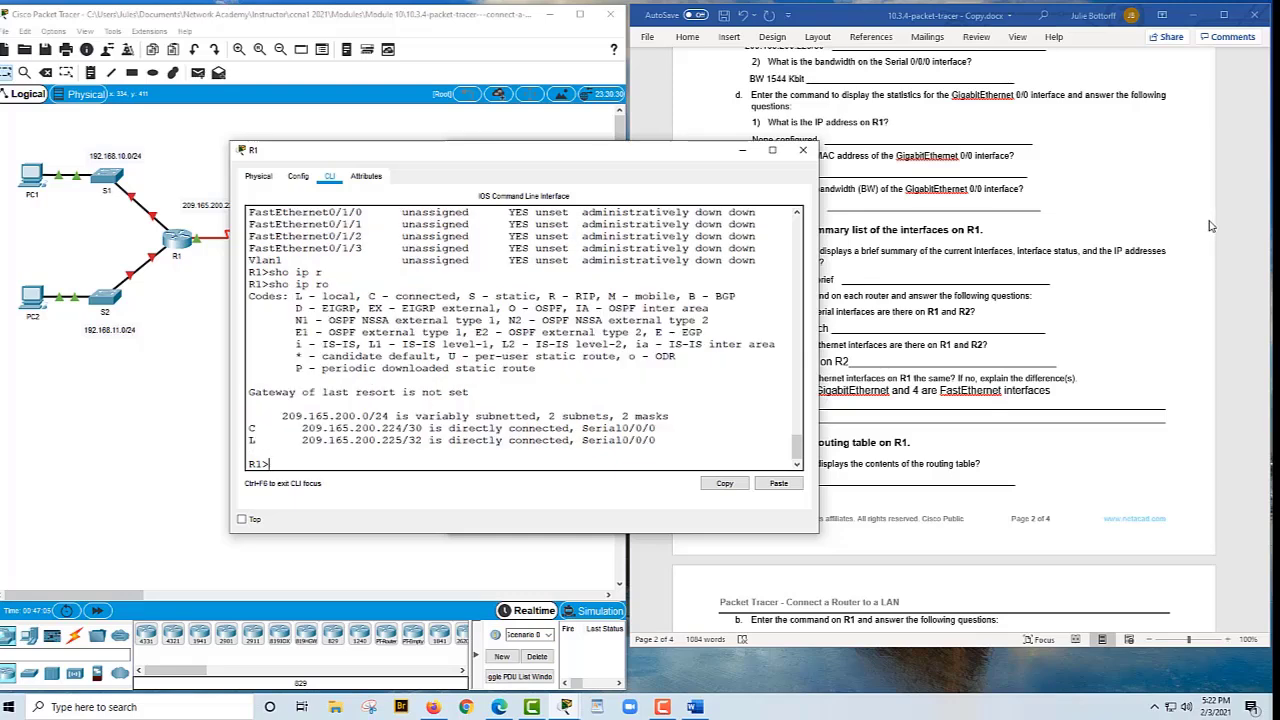
pyautogui.click(1066, 297)
pyautogui.scroll(-1, 1080, 297)
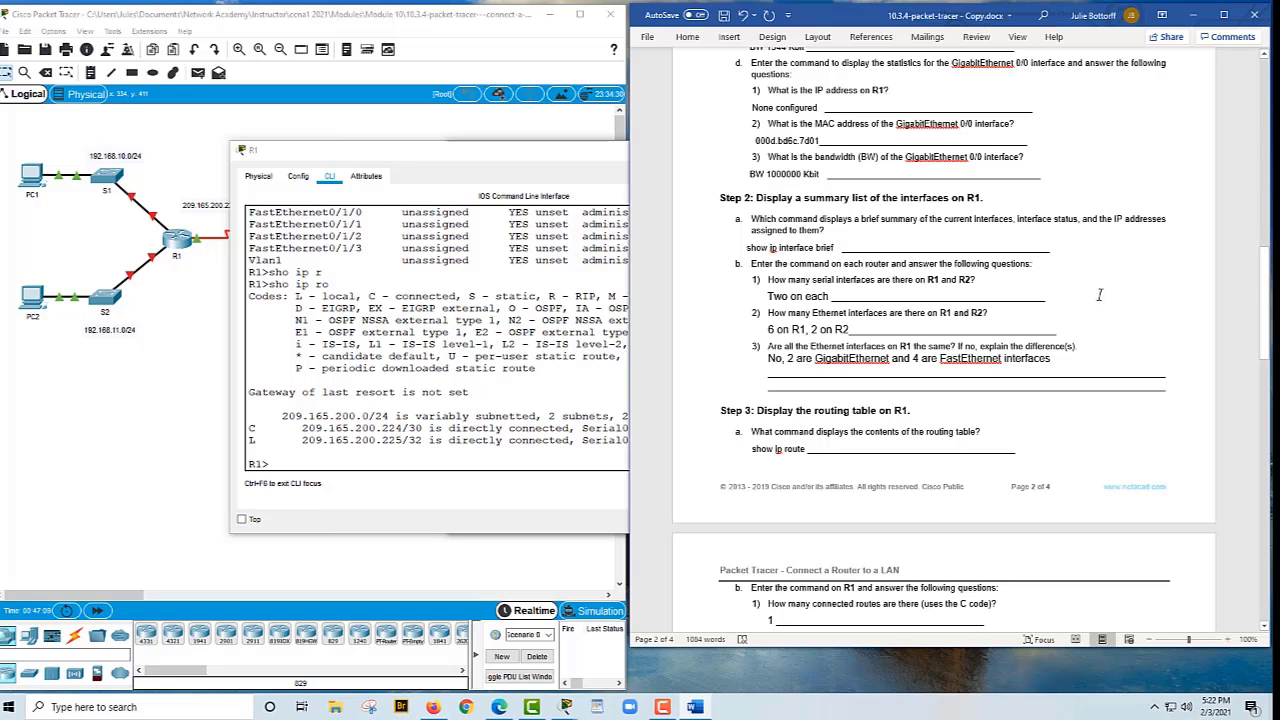
pyautogui.scroll(1, 1105, 297)
pyautogui.scroll(-1, 1107, 294)
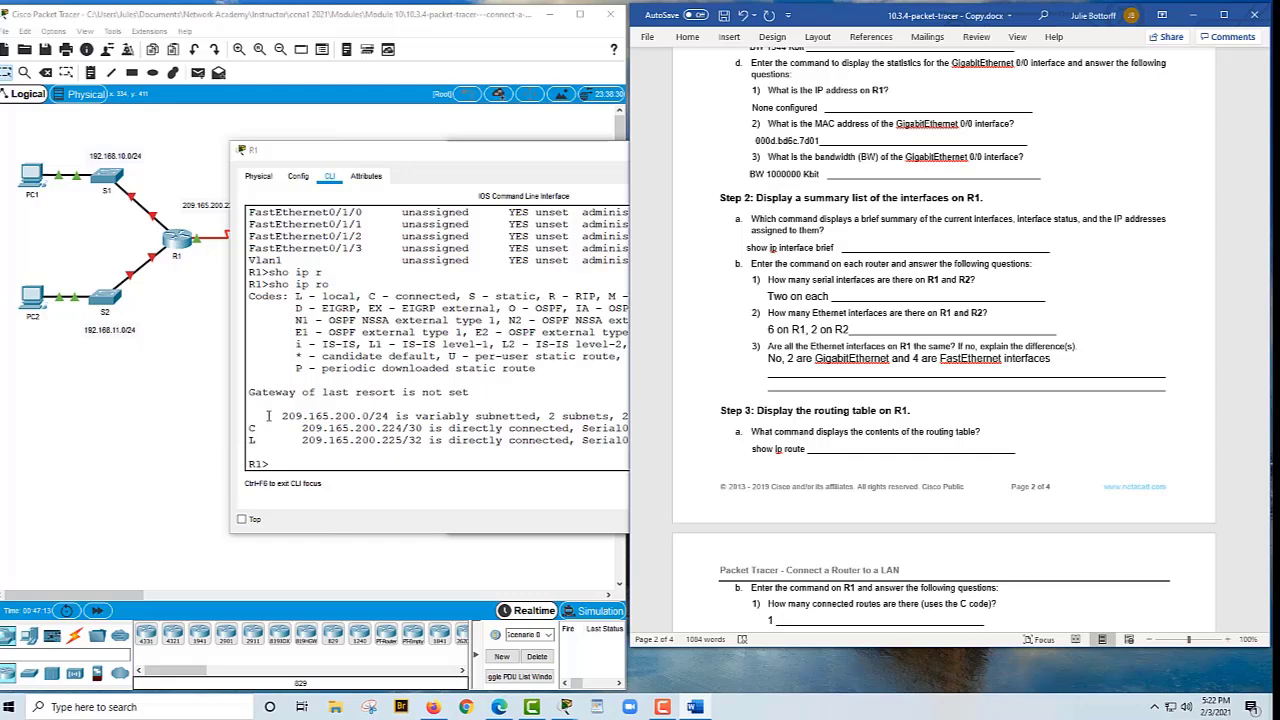
pyautogui.click(250, 452)
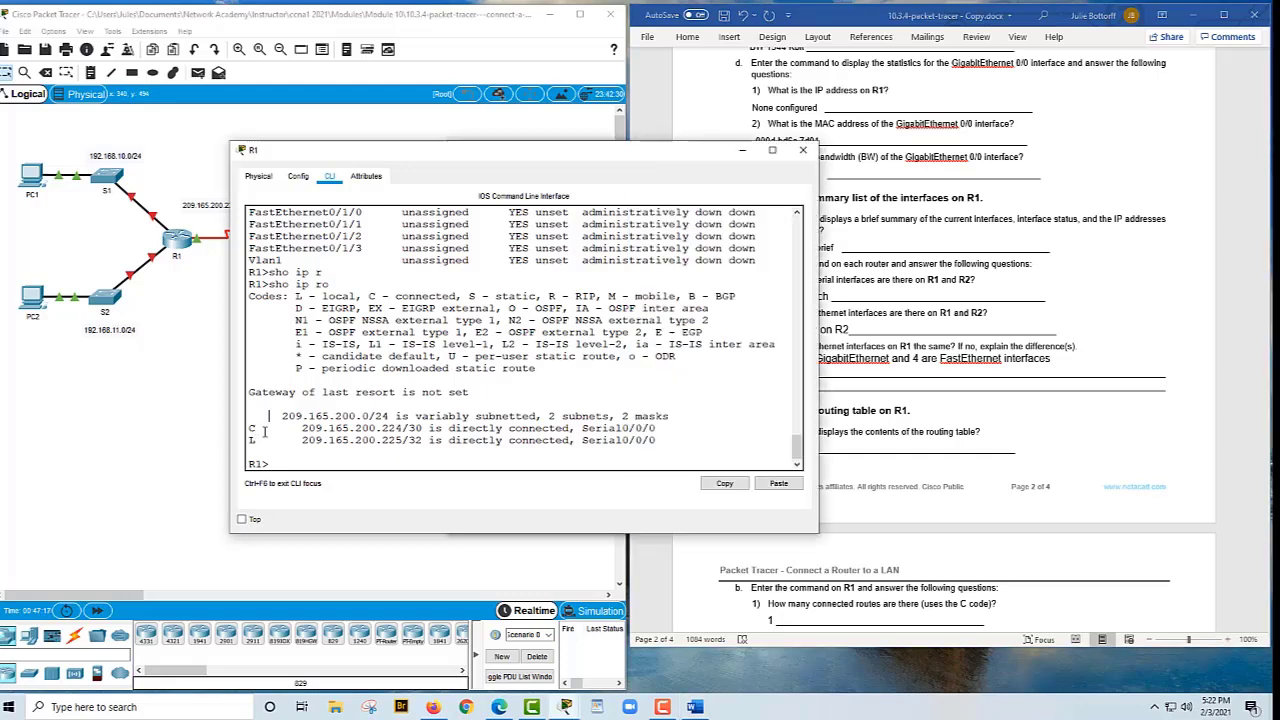
pyautogui.click(1018, 469)
pyautogui.scroll(-1, 1015, 470)
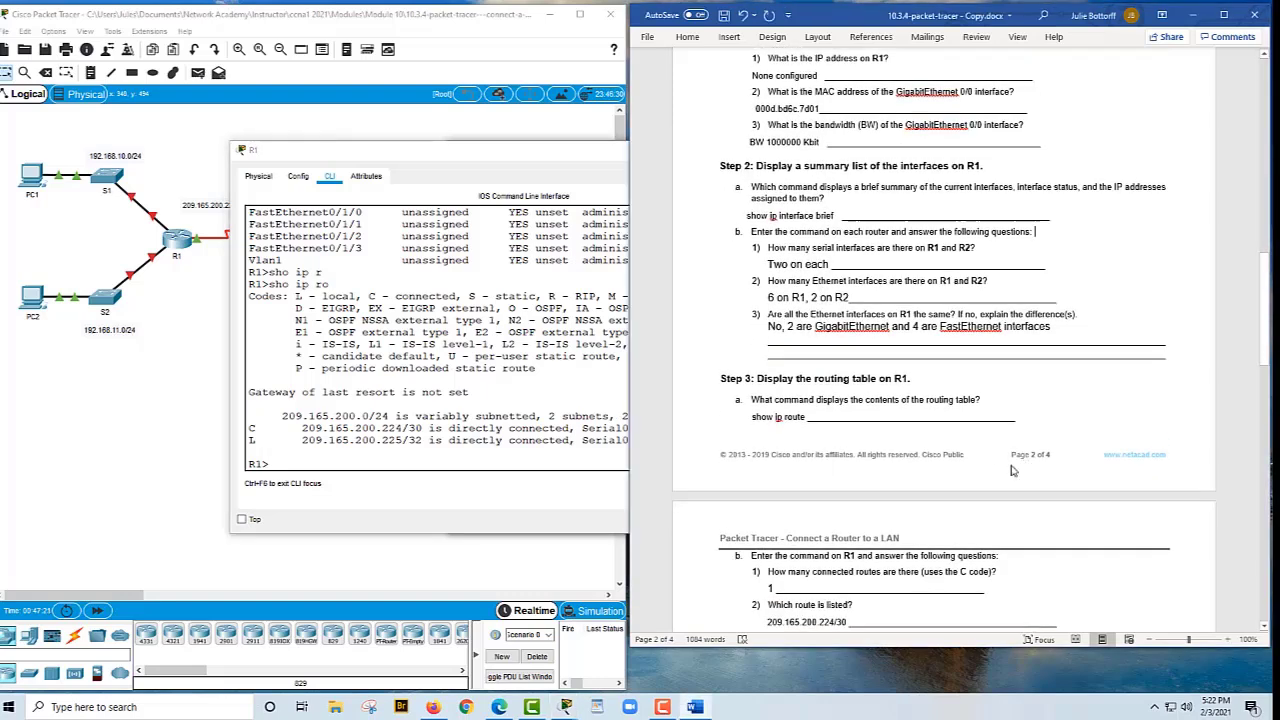
pyautogui.click(300, 429)
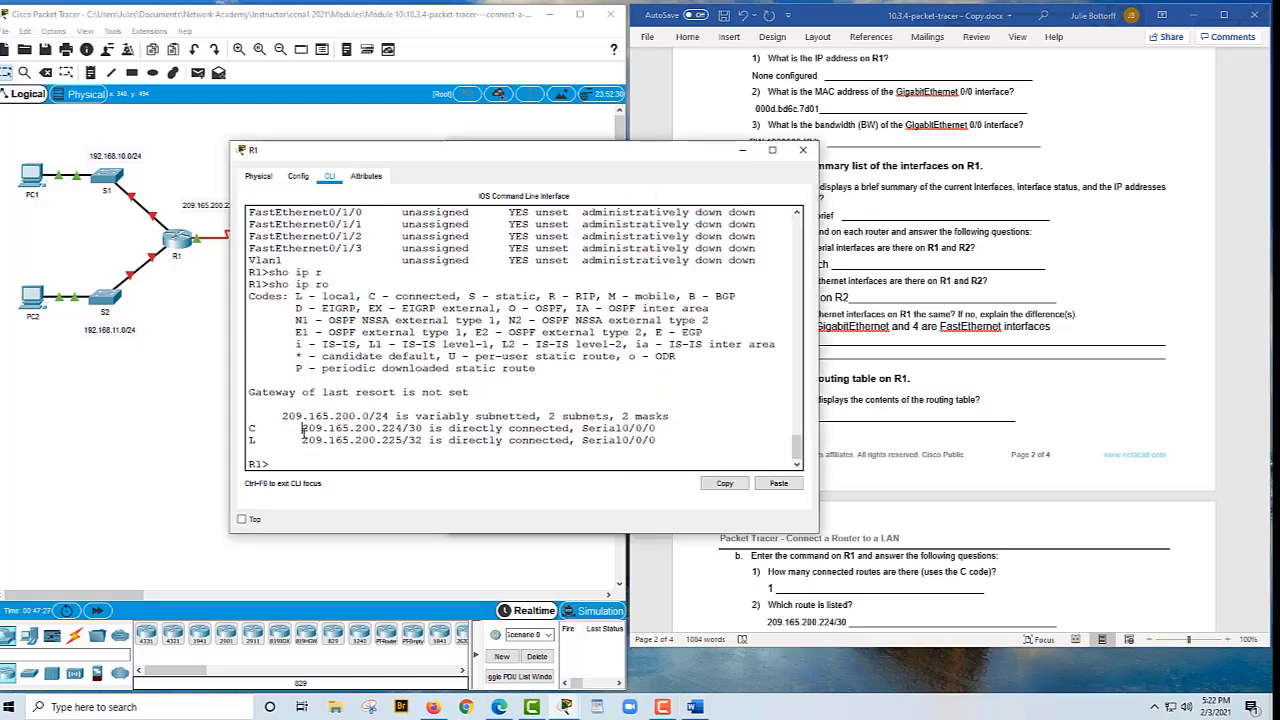
pyautogui.moveTo(302, 428); pyautogui.dragTo(432, 428)
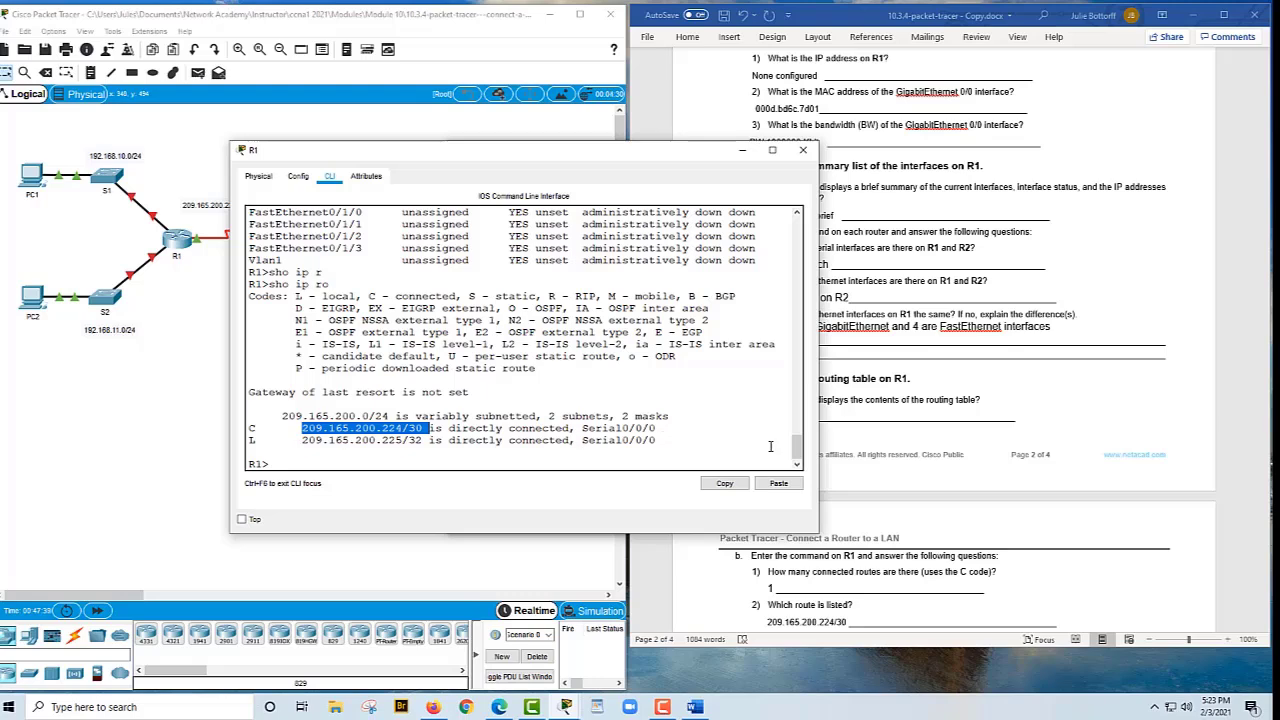
# Check R1's gateway of last resort line against the worksheet's unlisted-network answer 'Drop the packet'
pyautogui.click(870, 571)
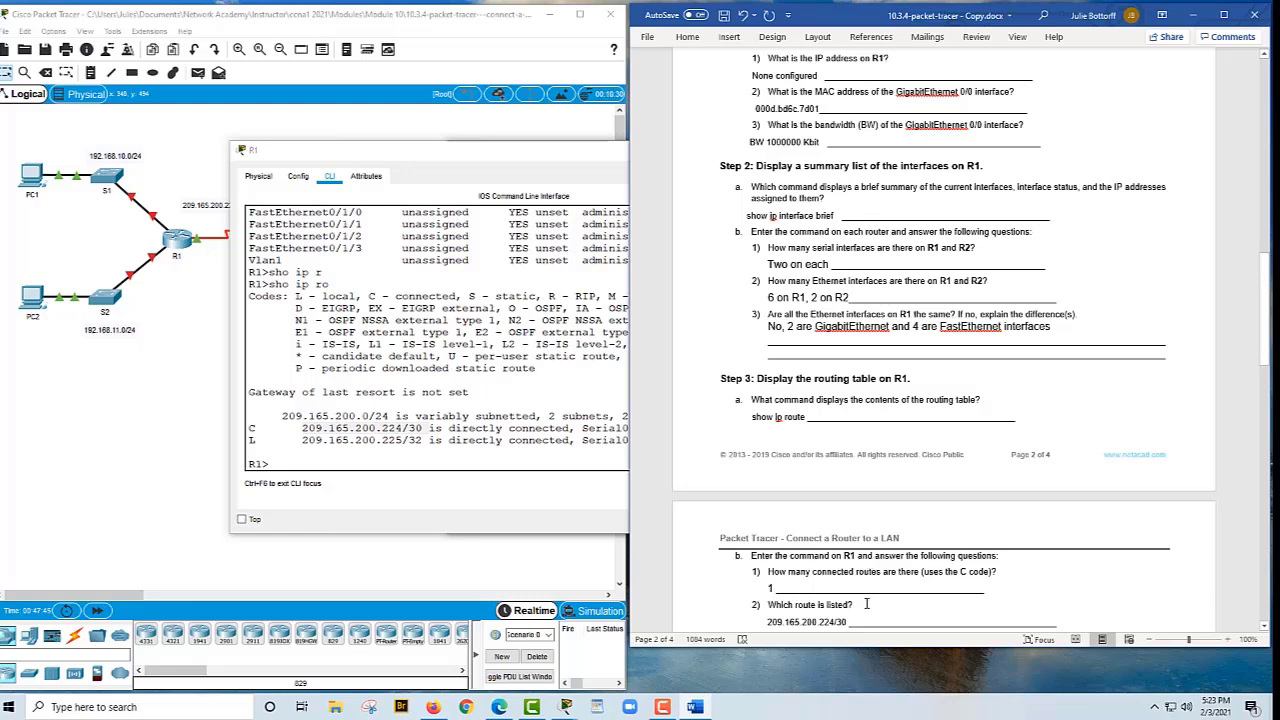
pyautogui.scroll(-1, 857, 604)
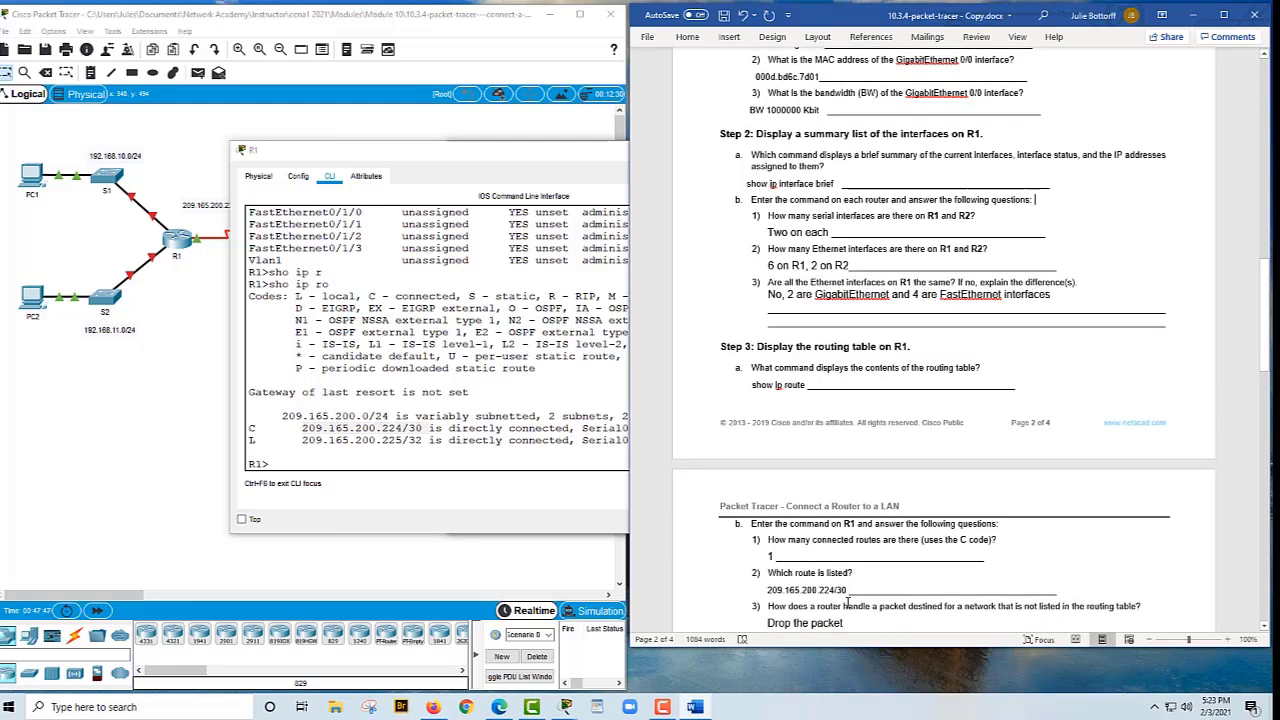
pyautogui.scroll(1, 847, 604)
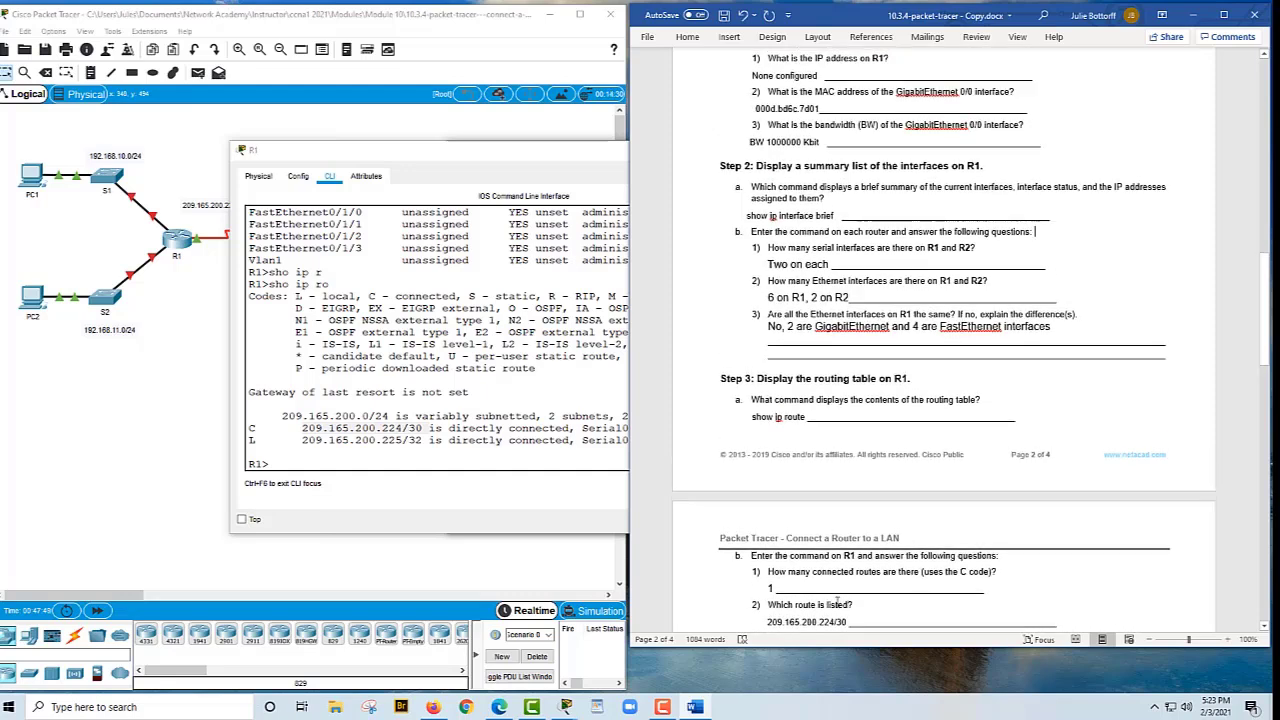
pyautogui.scroll(-1, 771, 604)
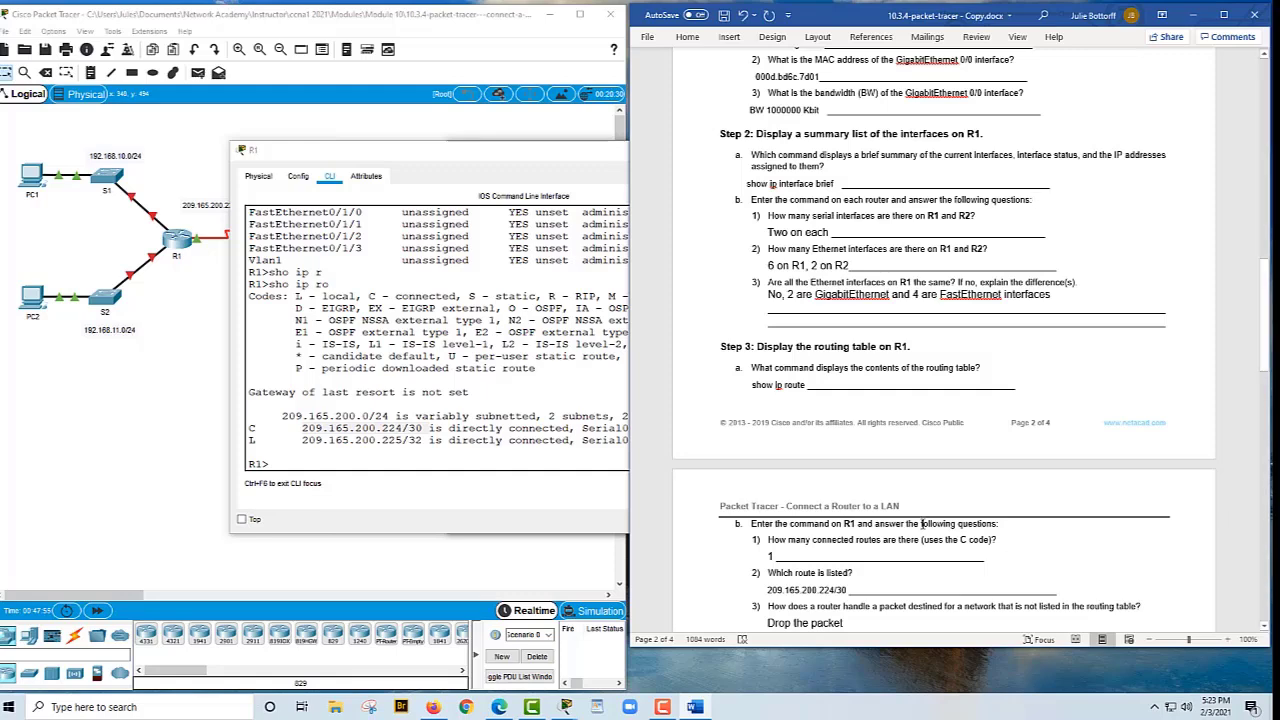
pyautogui.click(326, 453)
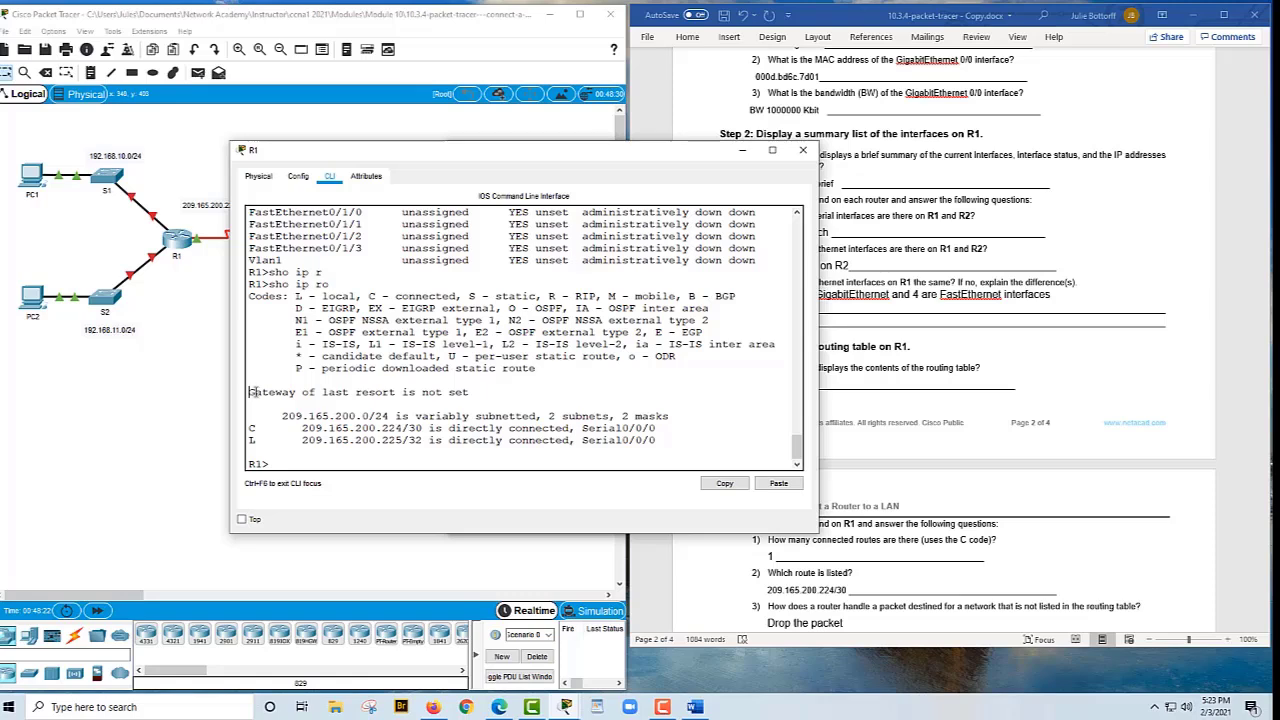
pyautogui.moveTo(254, 392); pyautogui.dragTo(519, 391)
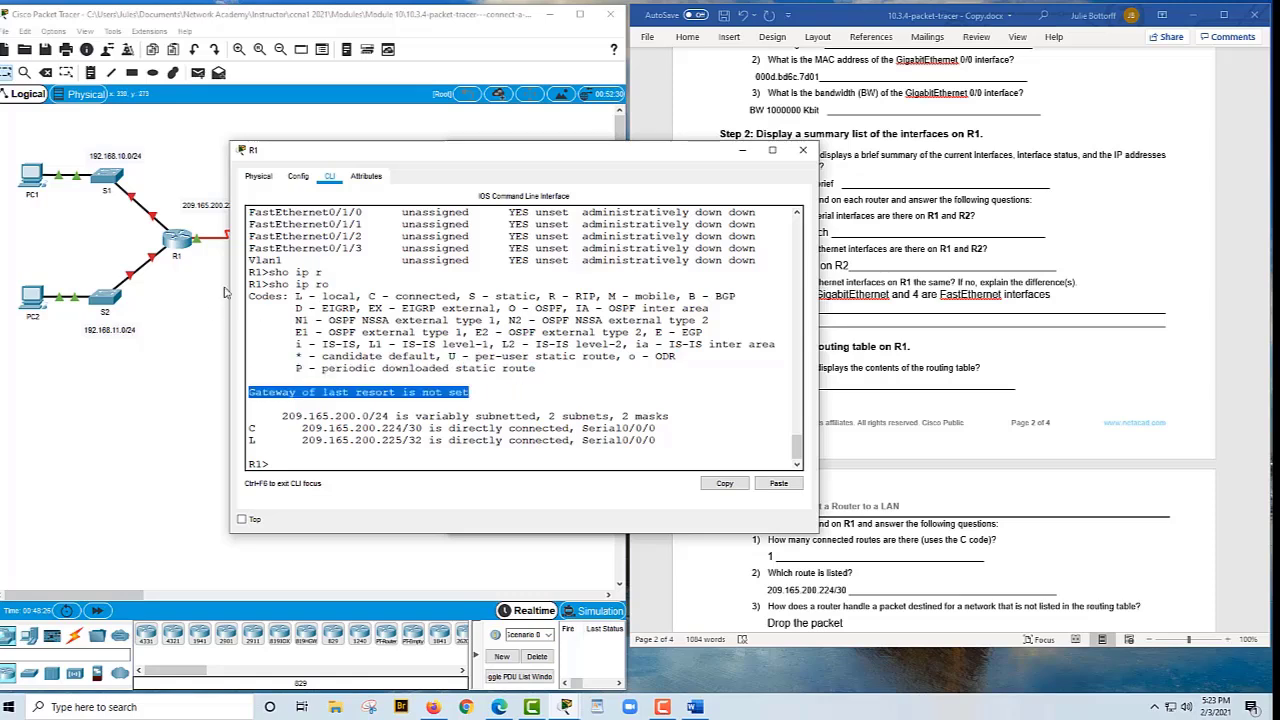
pyautogui.click(252, 300)
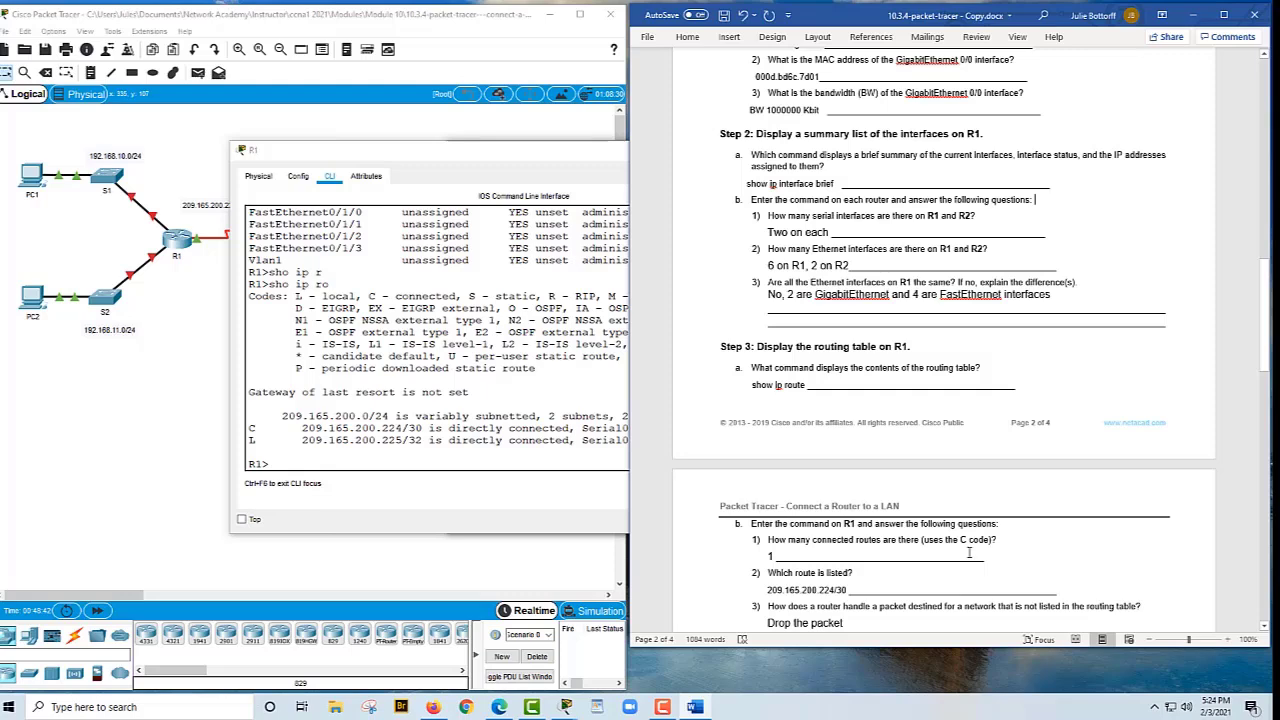
pyautogui.scroll(-1, 970, 554)
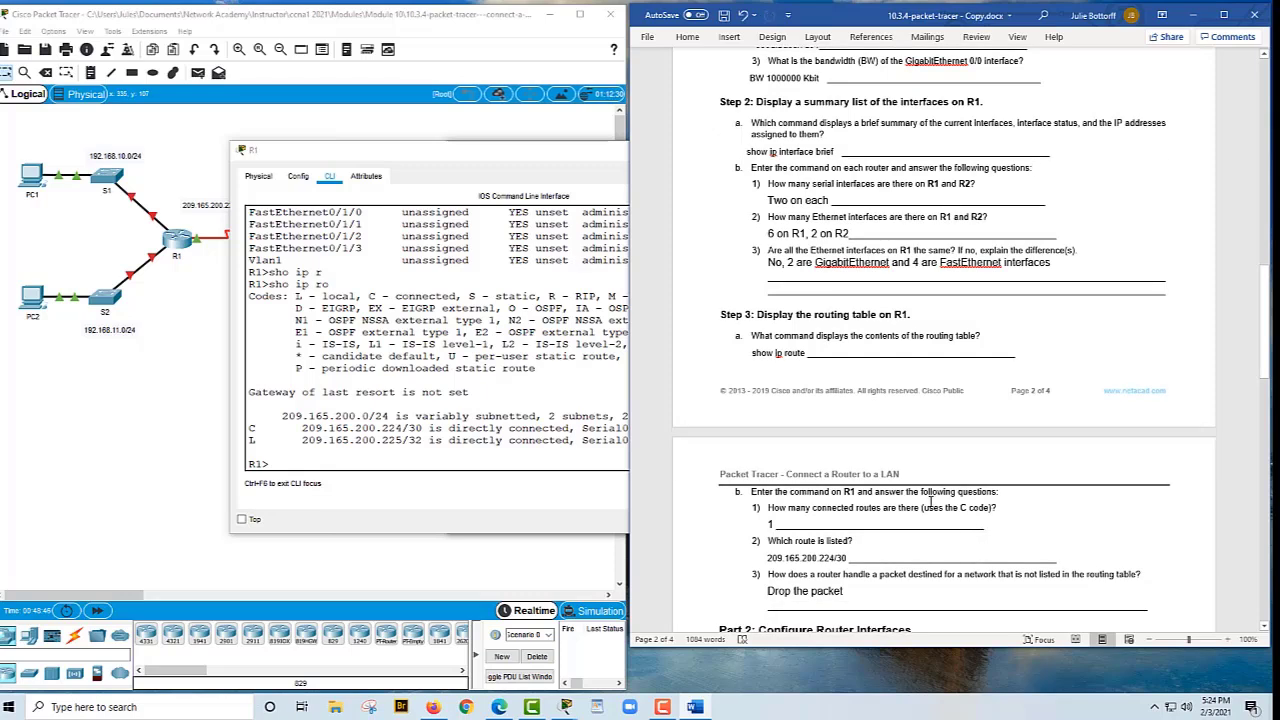
pyautogui.scroll(-1, 930, 500)
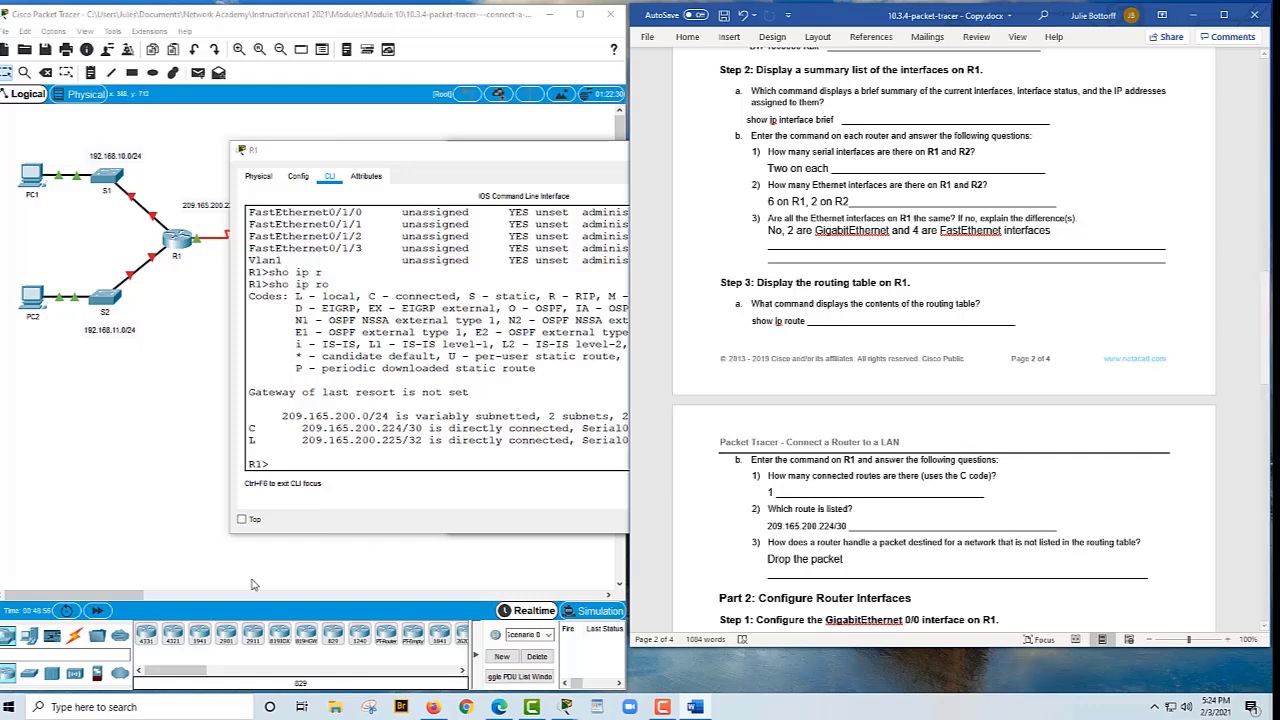
pyautogui.click(88, 518)
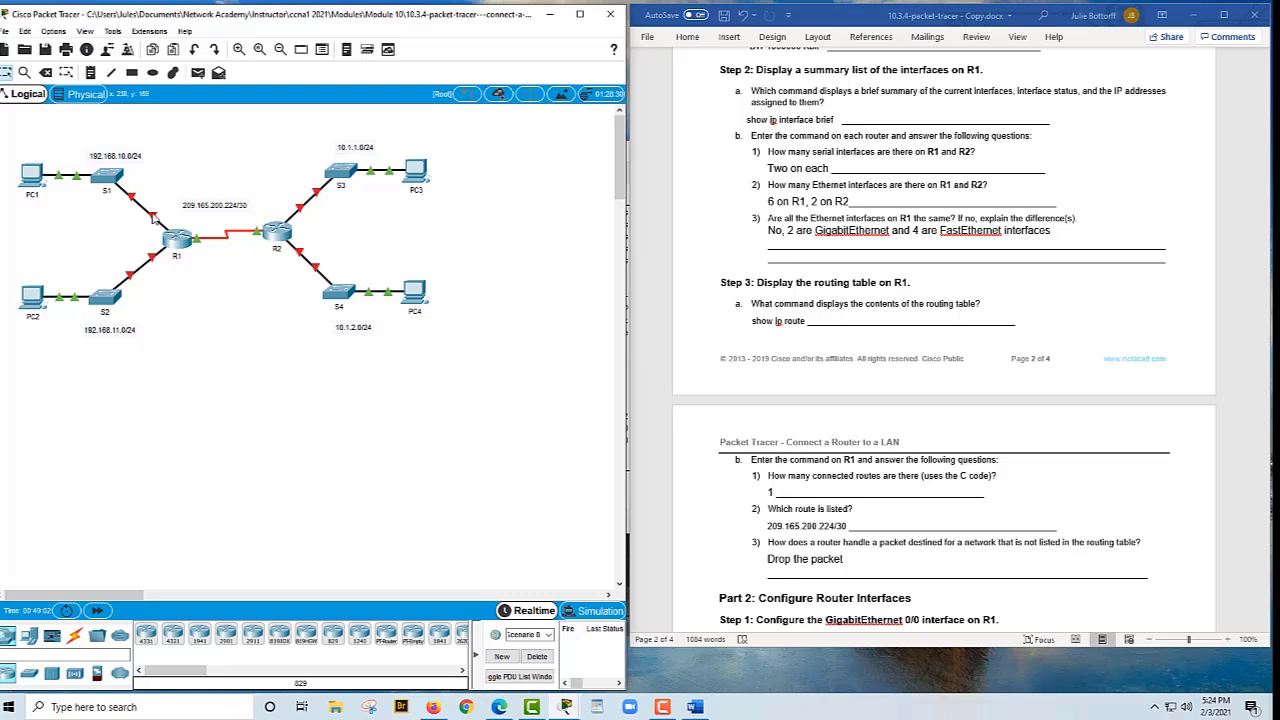
# Go back to router R1 in the topology to reopen its command line
pyautogui.moveTo(154, 218)
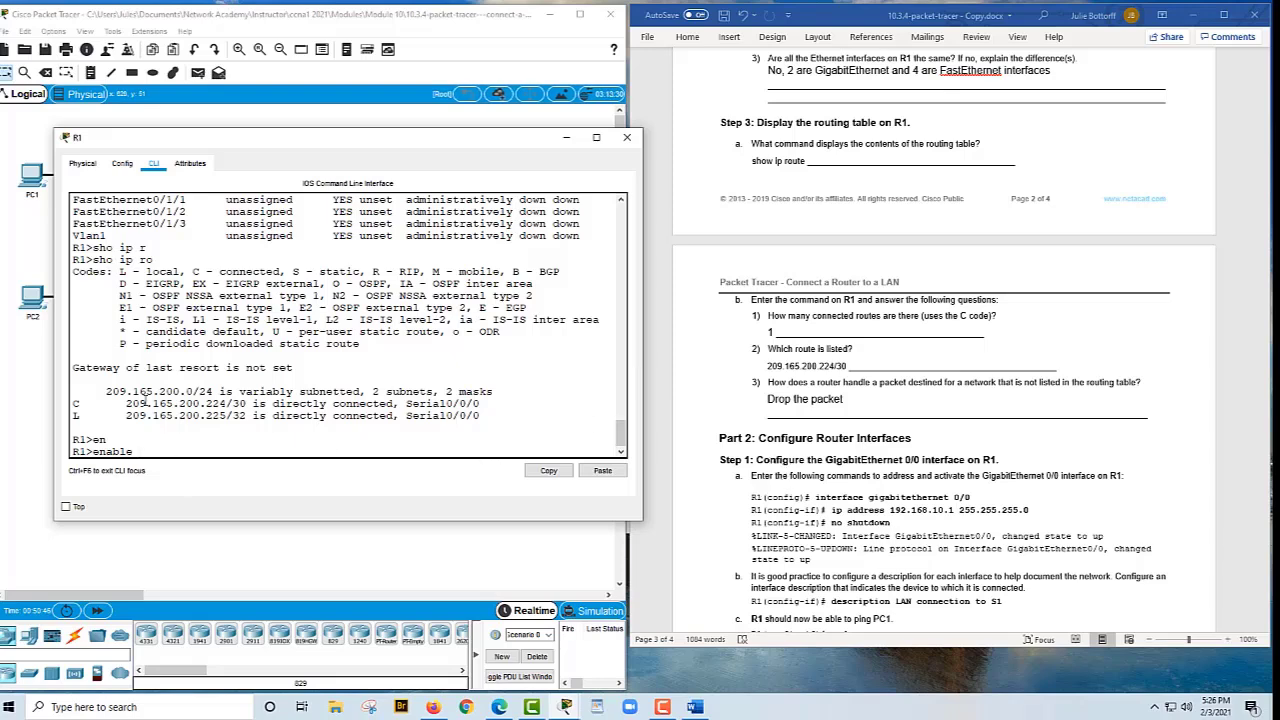
# Enable R1 with its password, enter global configuration with conf t, and begin an interface command
pyautogui.press('Return')
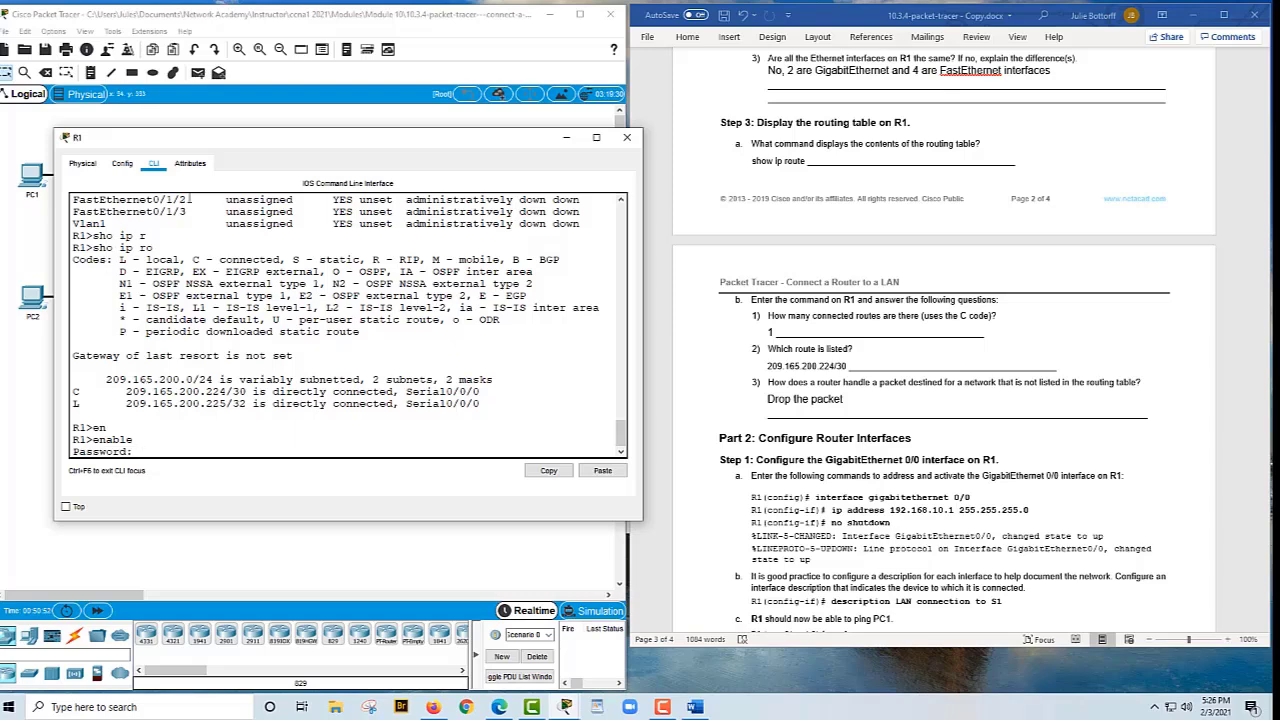
pyautogui.press('Return')
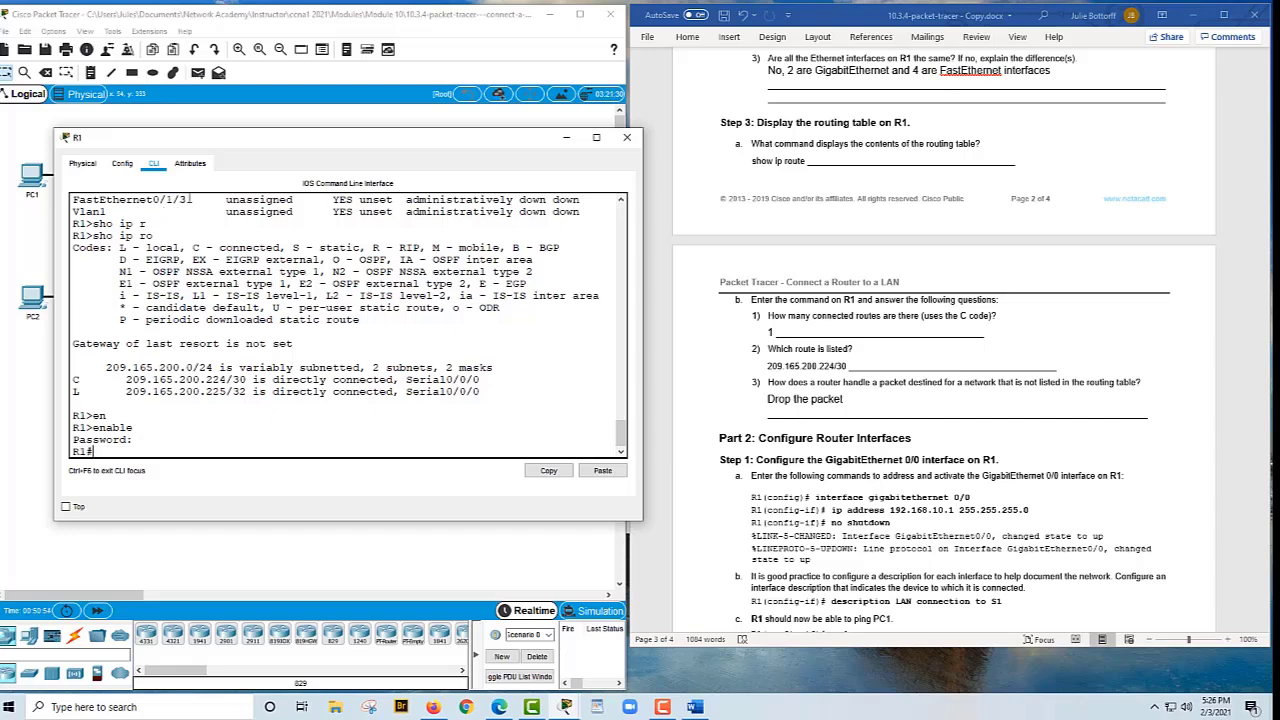
pyautogui.write('con')
pyautogui.press('Tab')
pyautogui.write('f ')
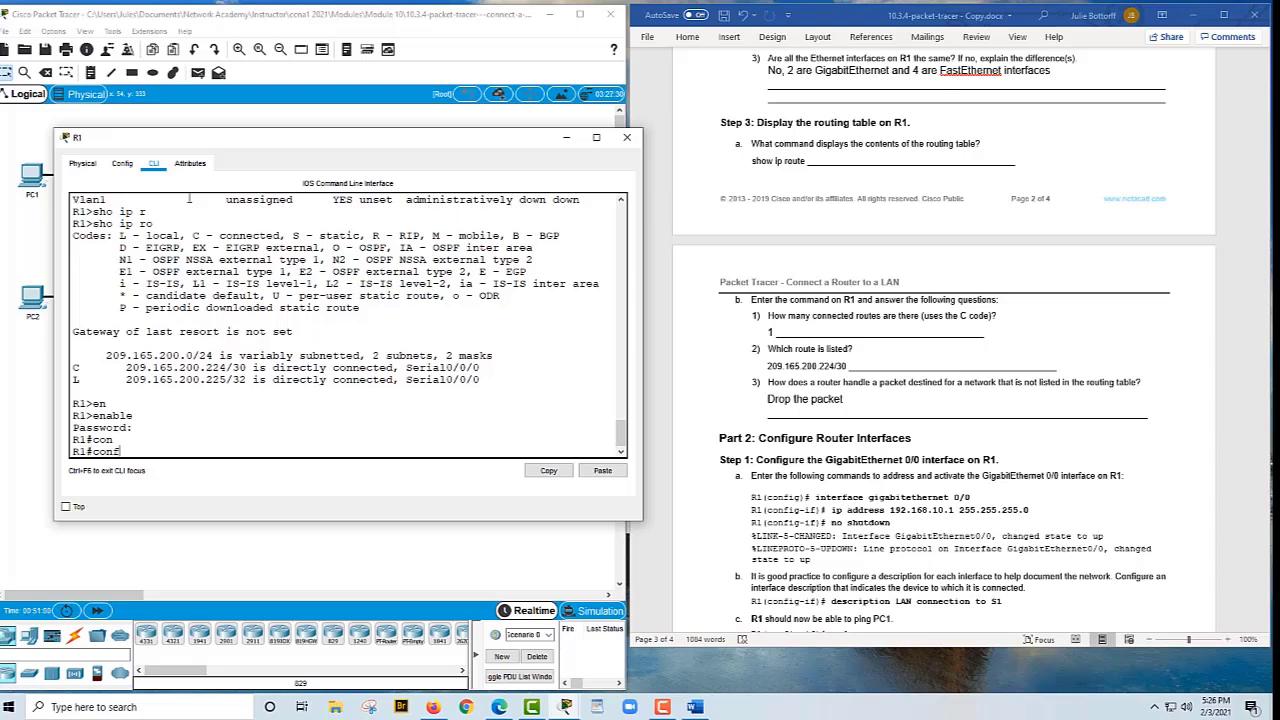
pyautogui.write('t')
pyautogui.press('Return')
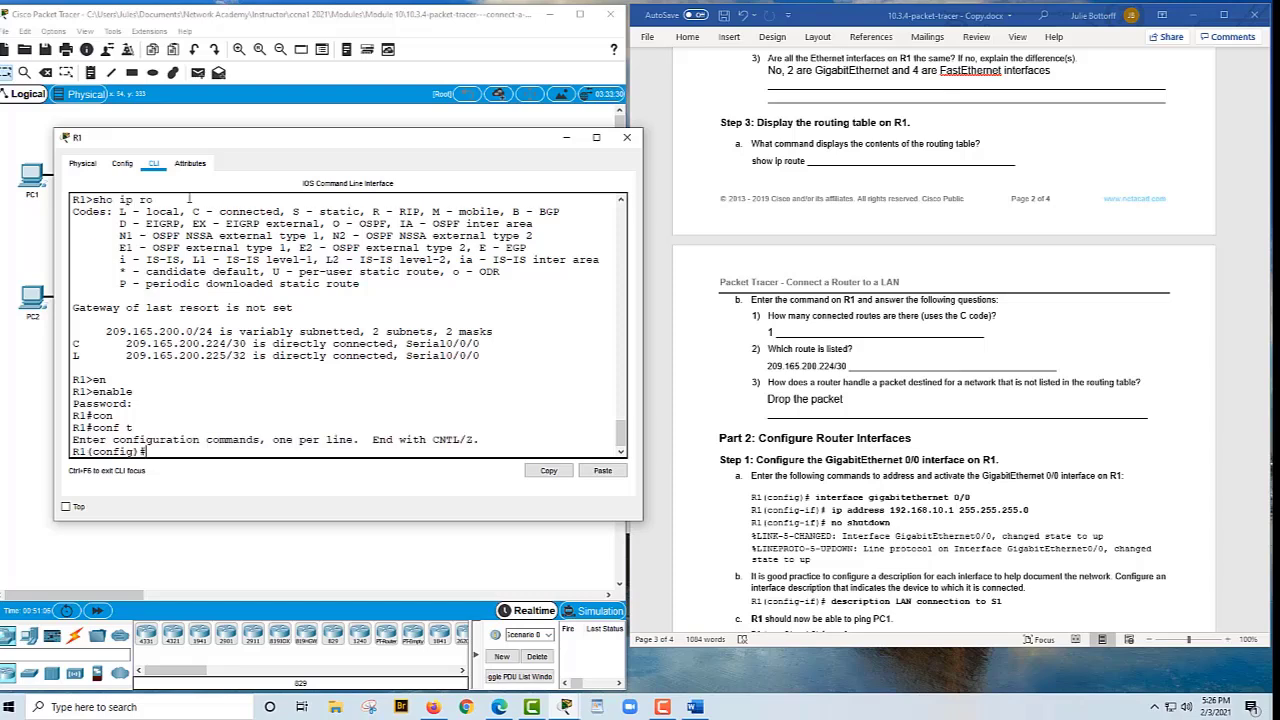
pyautogui.write('in')
pyautogui.press('Tab')
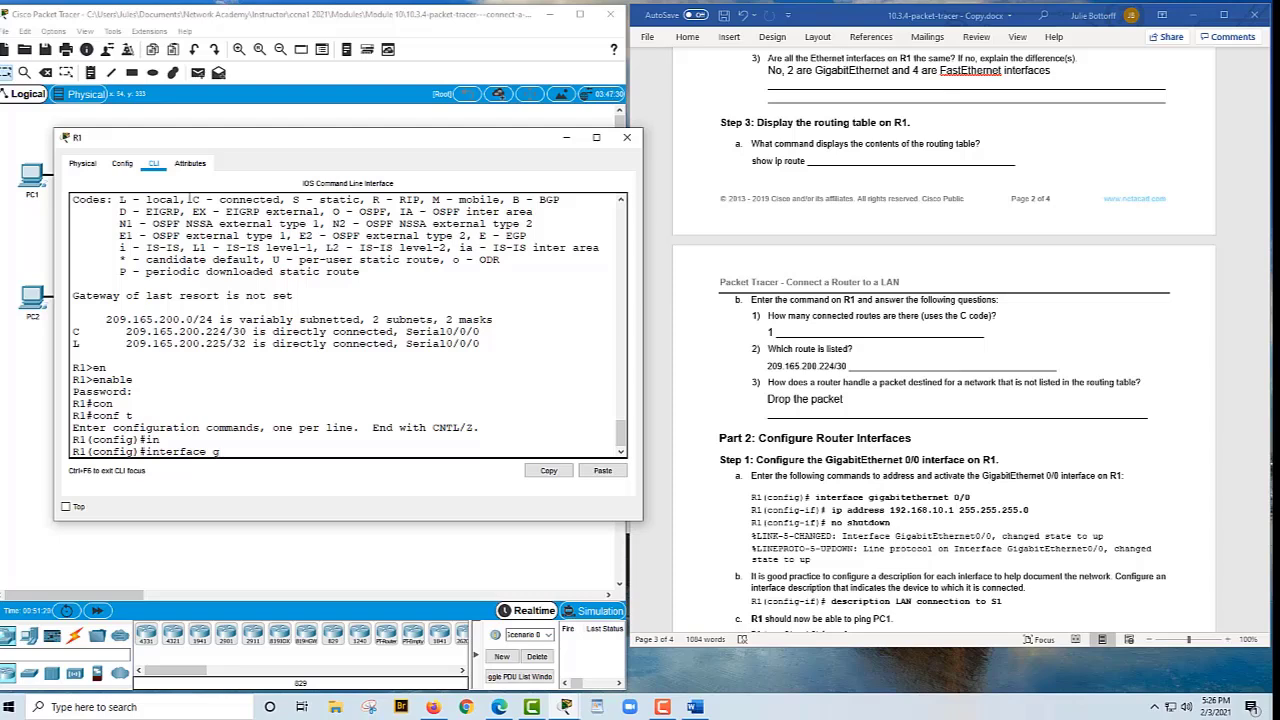
# Address R1's GigabitEthernet 0/0 with mask 255.255.255.0 and bring it up with no shut
pyautogui.press('Tab')
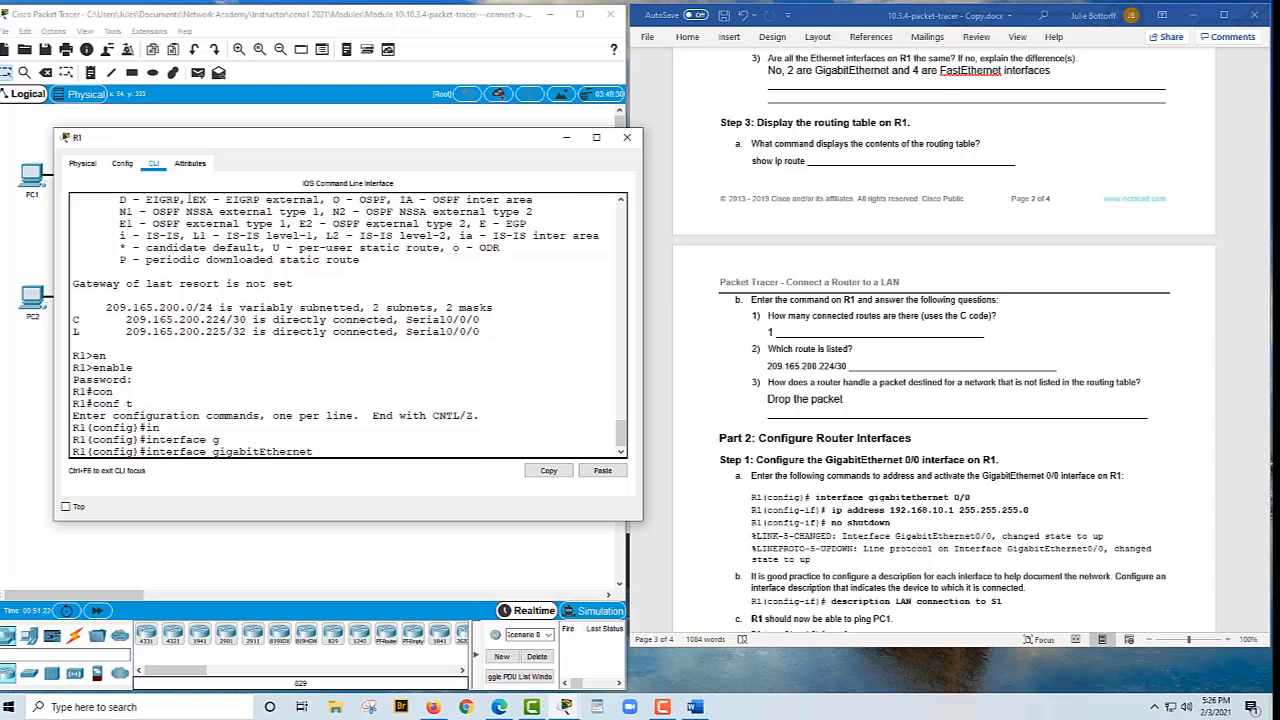
pyautogui.write('0/0')
pyautogui.press('Return')
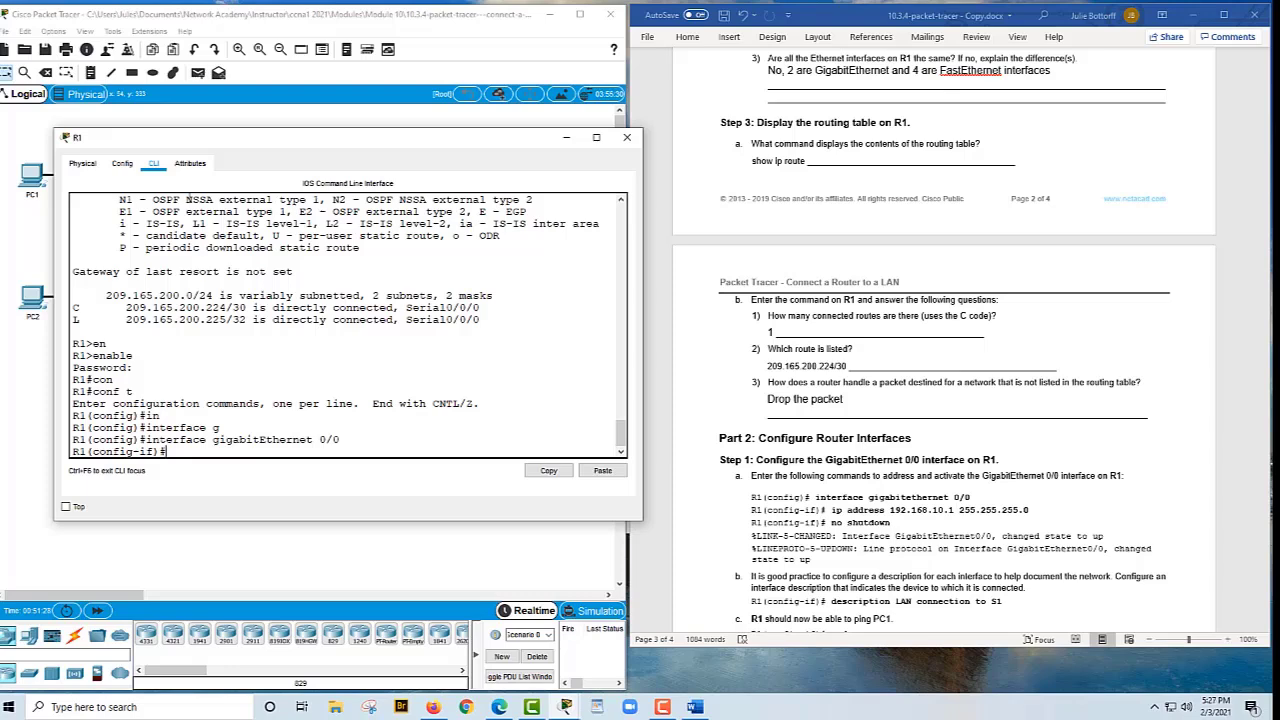
pyautogui.write('ip add')
pyautogui.press('Tab')
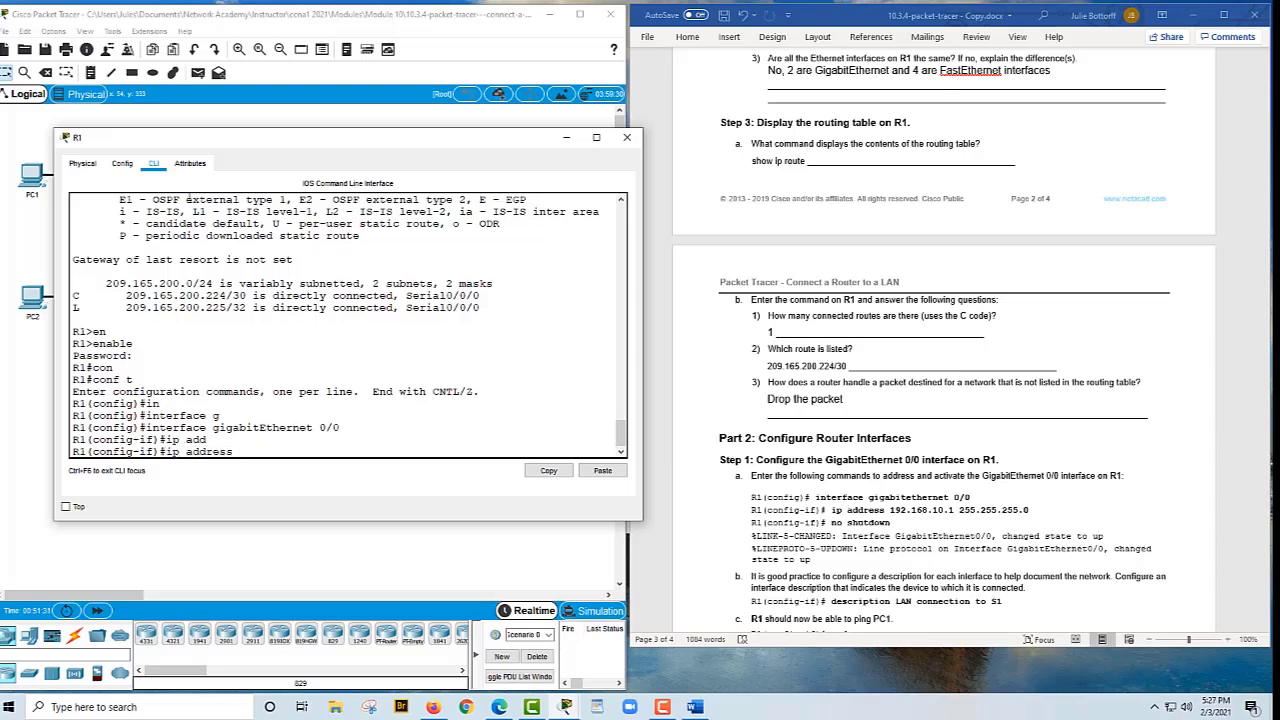
pyautogui.write('192.')
pyautogui.write('160')
pyautogui.write('.10')
pyautogui.write('.1')
pyautogui.write(' 255.255.')
pyautogui.write('255.')
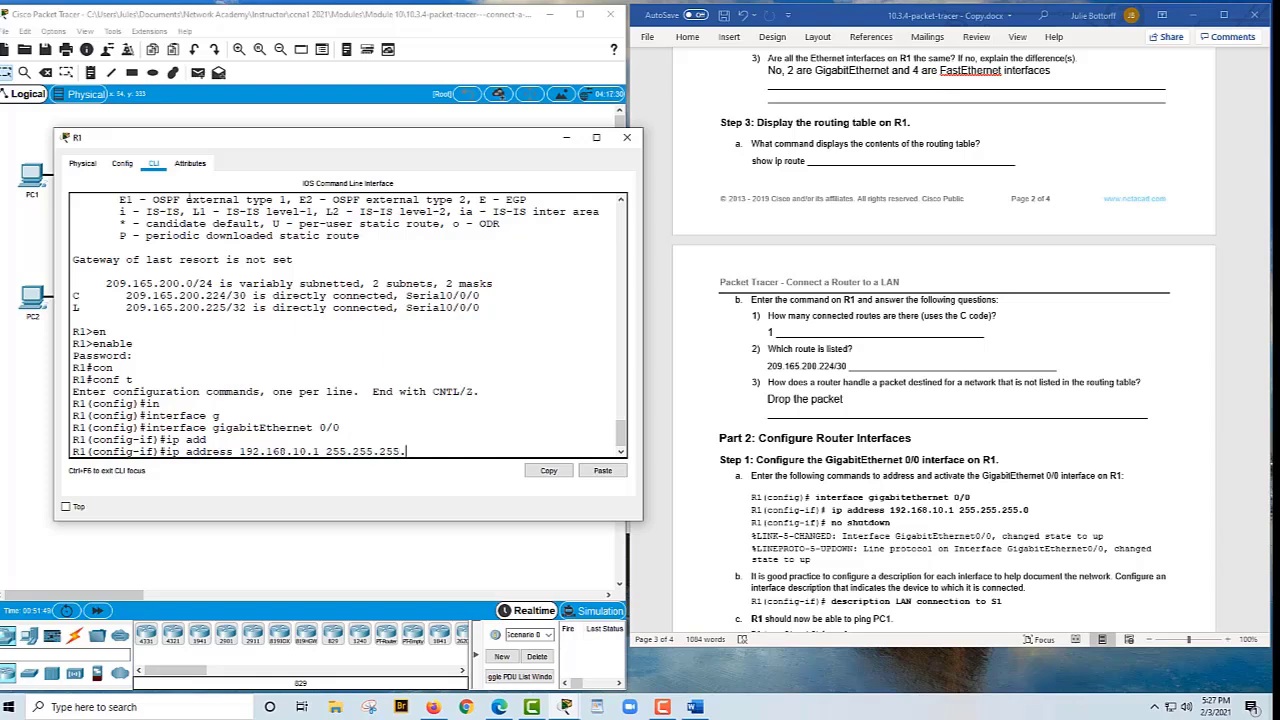
pyautogui.write('0')
pyautogui.press('Return')
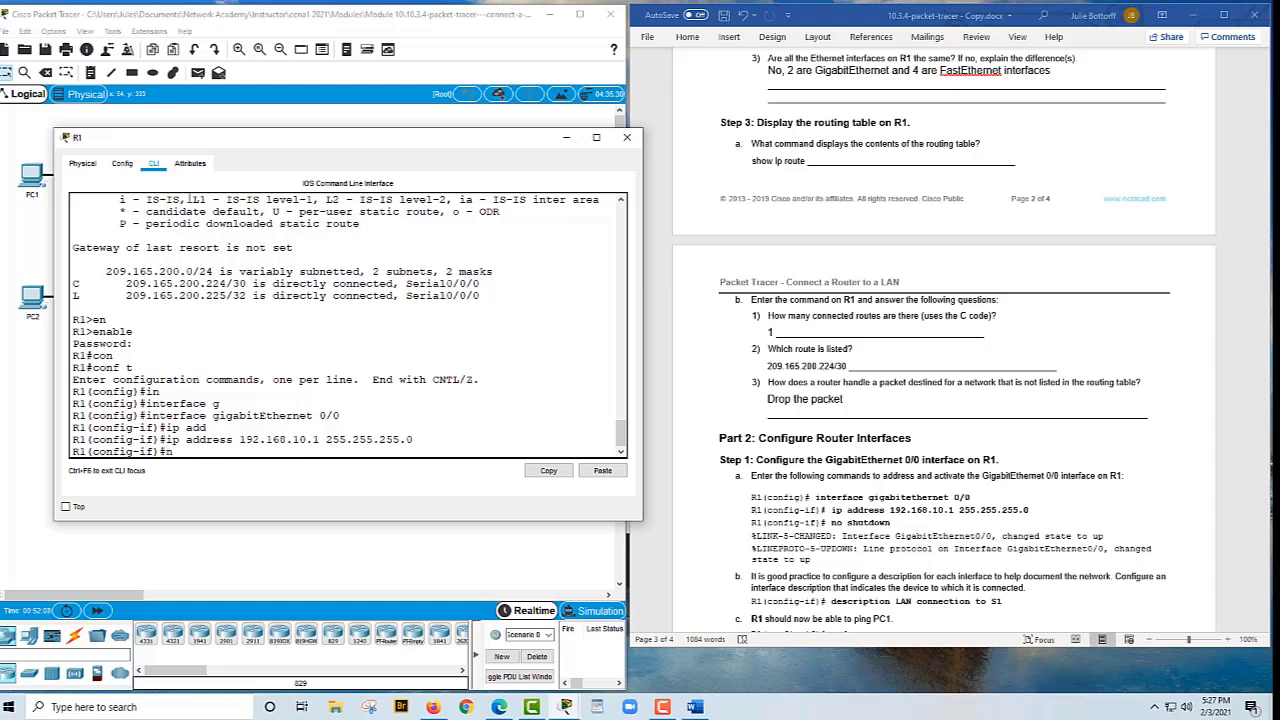
pyautogui.write('o shut')
pyautogui.press('Return')
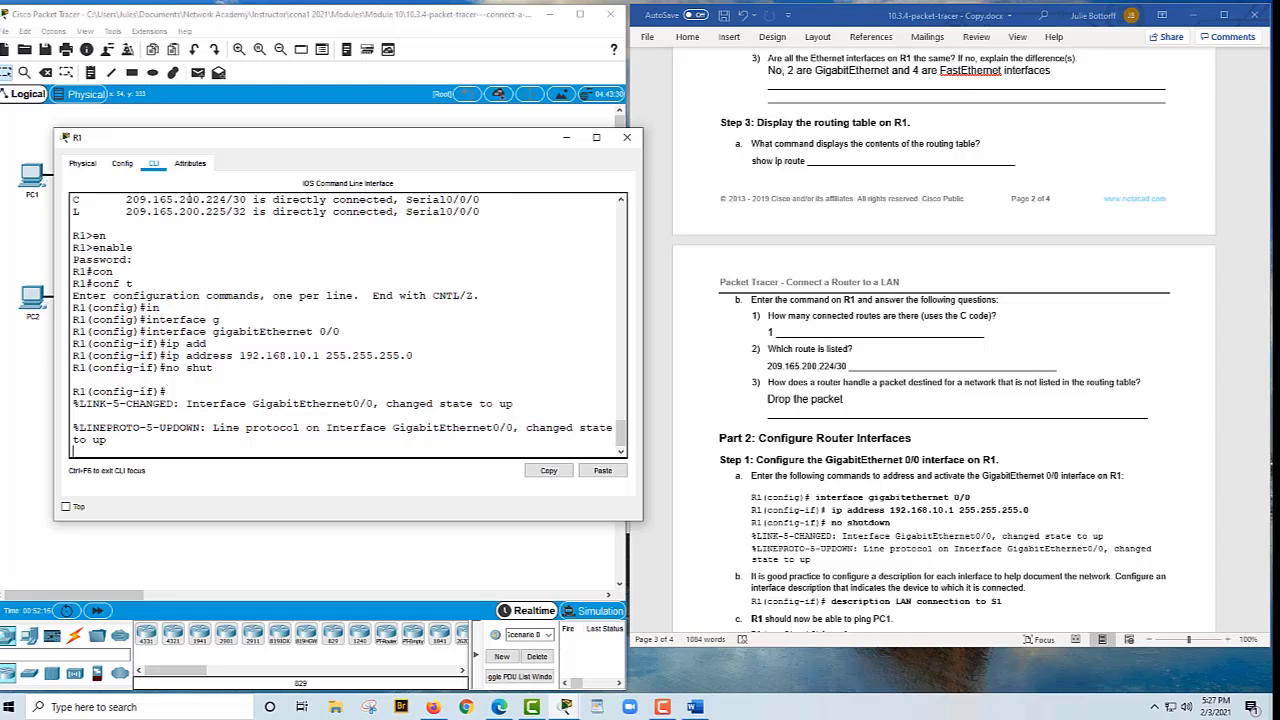
pyautogui.press('Return')
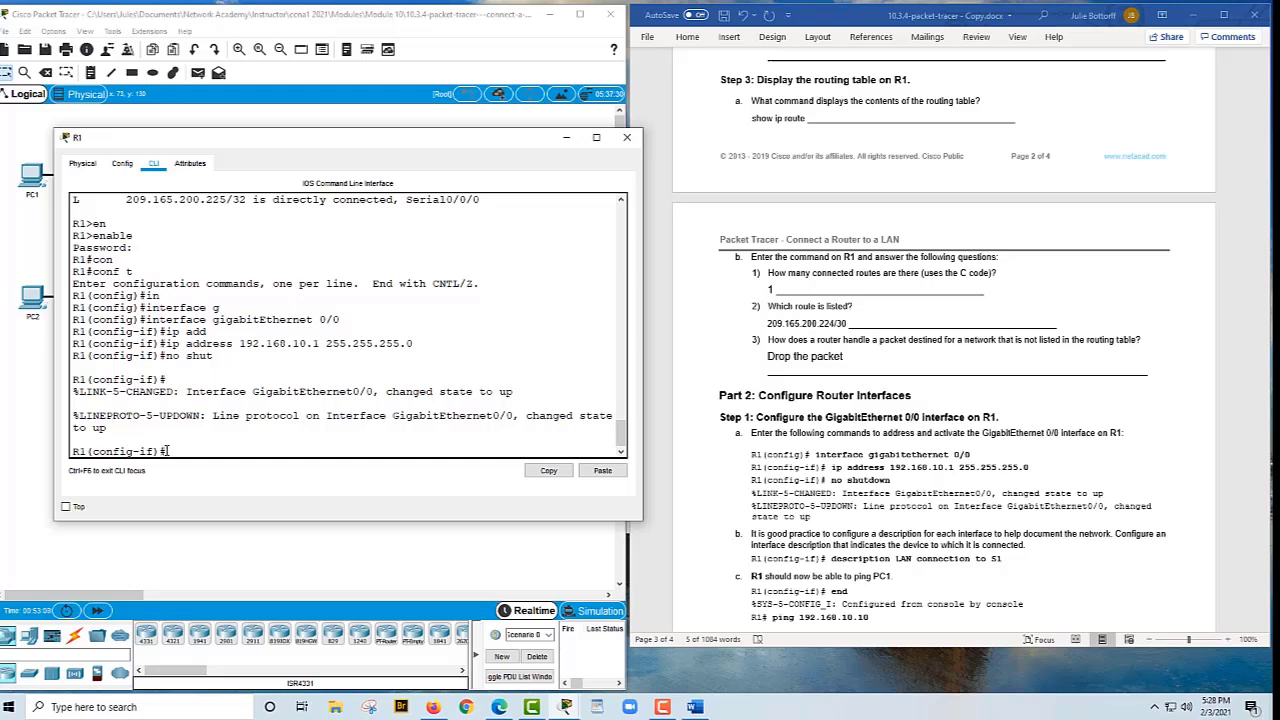
# Add the description 'LAN connection to S1' to G0/0, exit configuration mode, and show the topology
pyautogui.rightClick(166, 451)
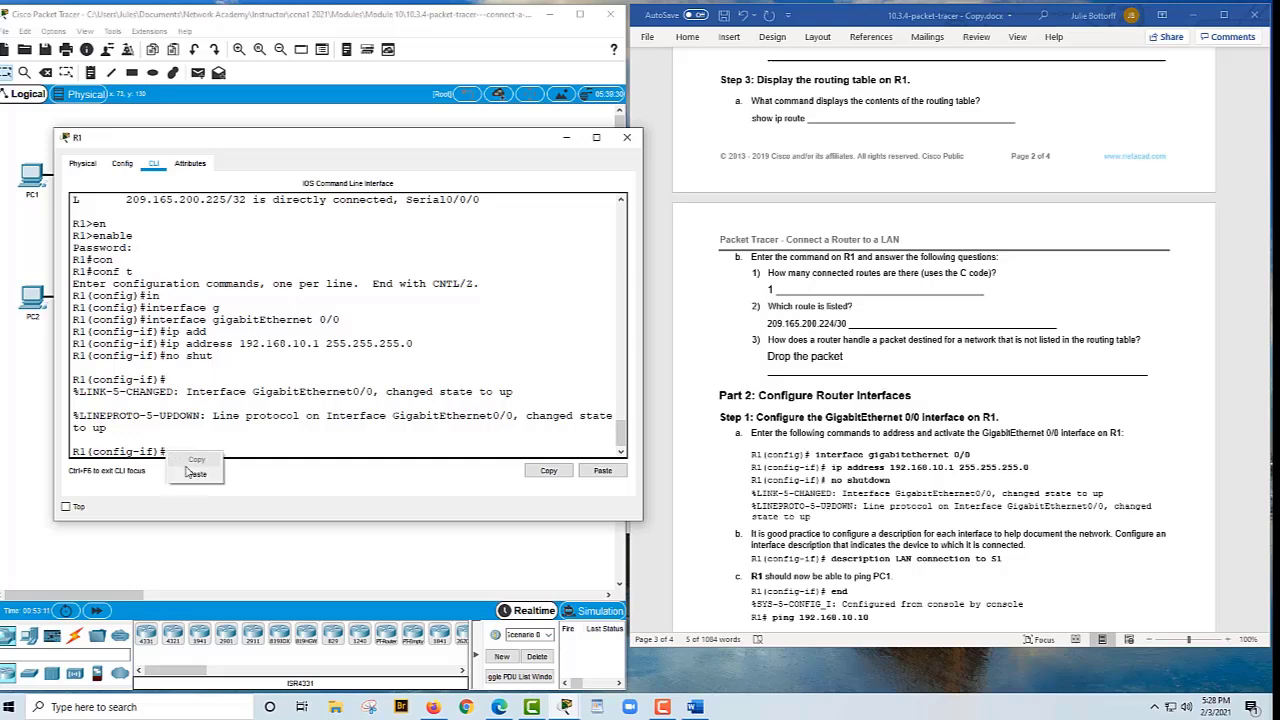
pyautogui.click(197, 474)
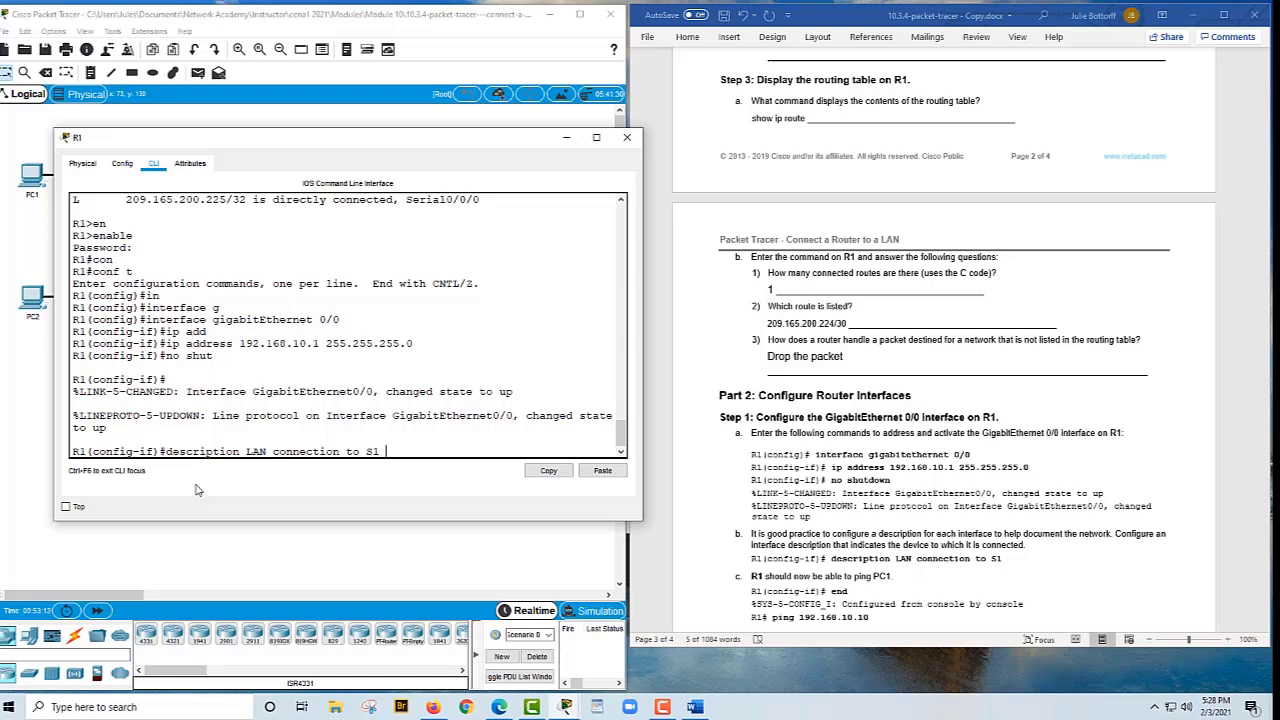
pyautogui.press('Return')
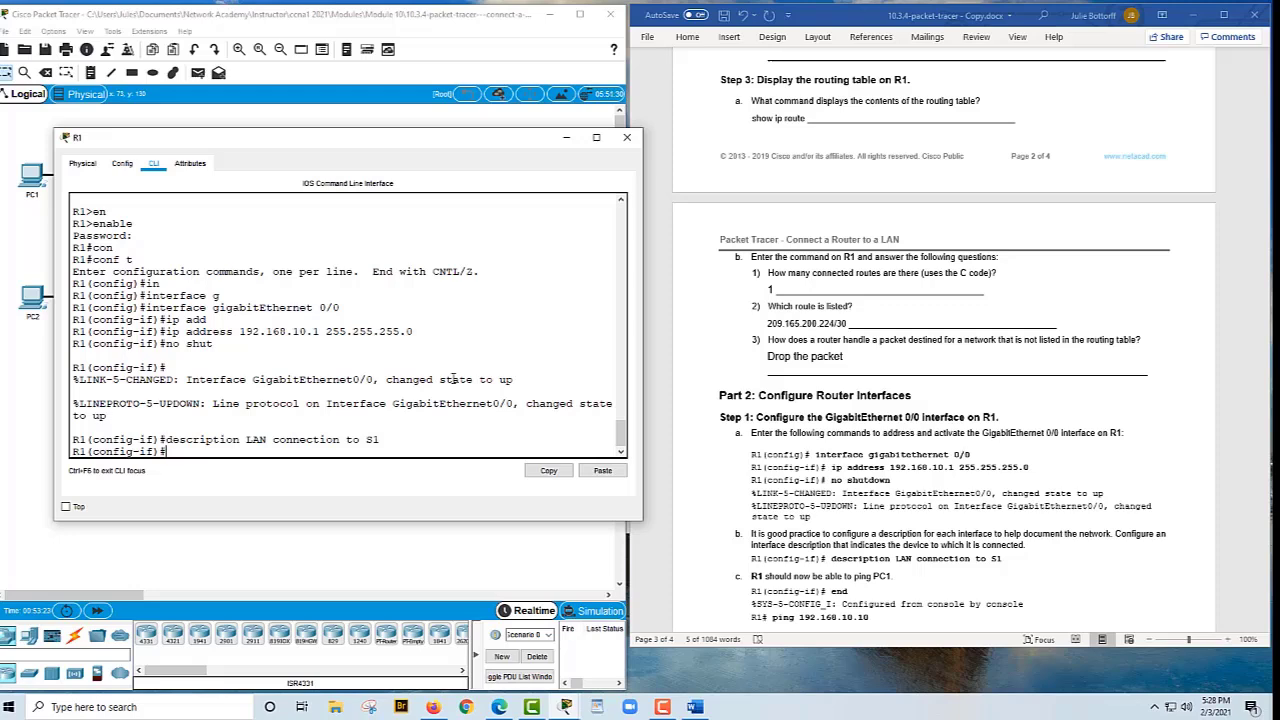
pyautogui.write('end')
pyautogui.press('Return')
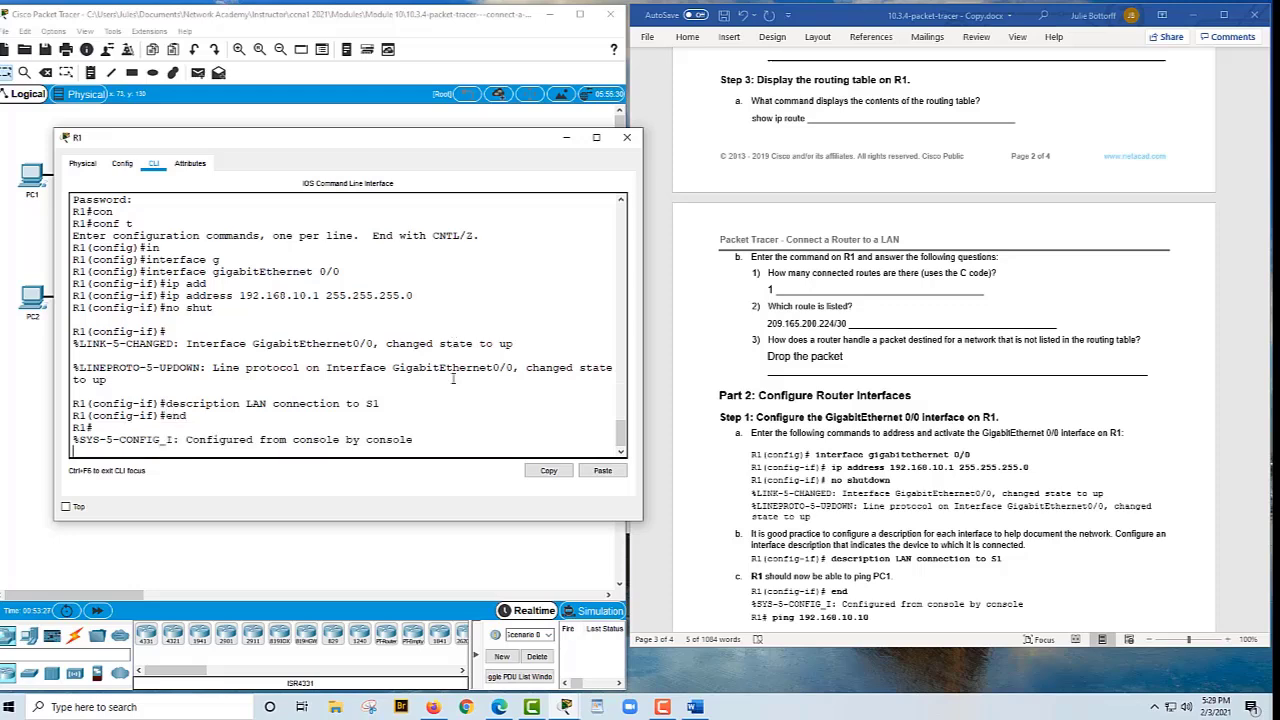
pyautogui.press('Return')
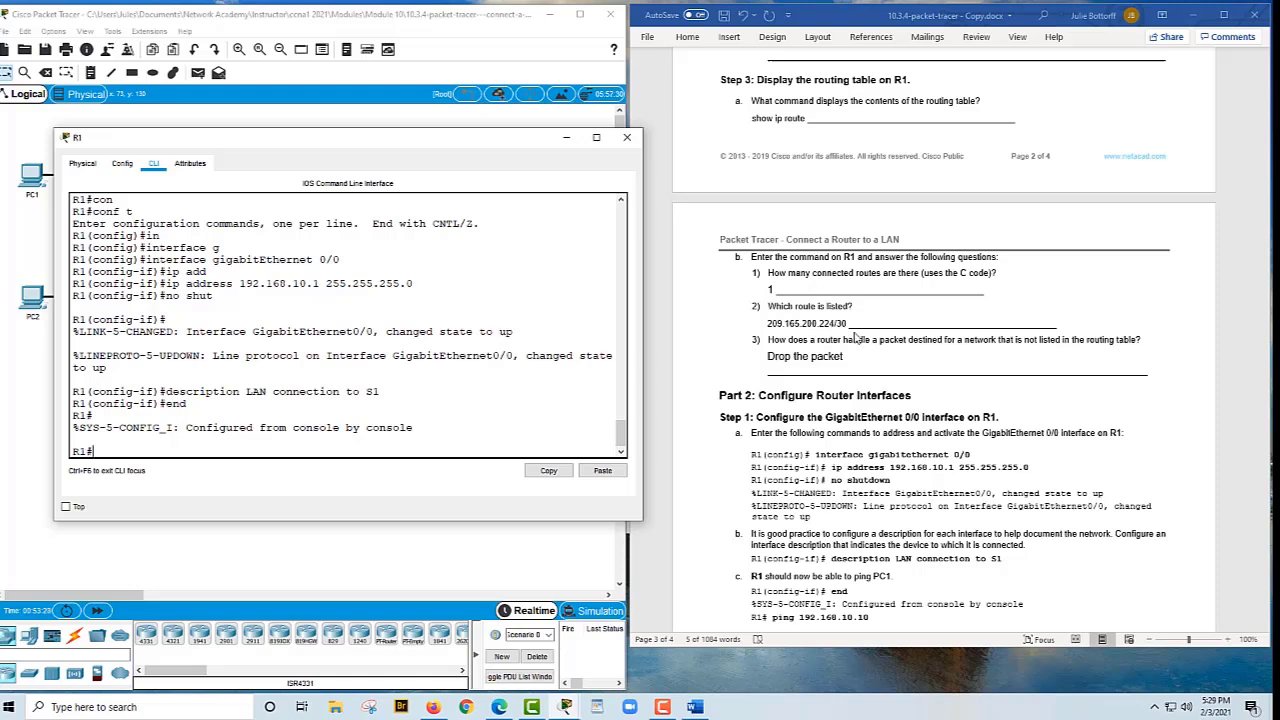
pyautogui.click(238, 562)
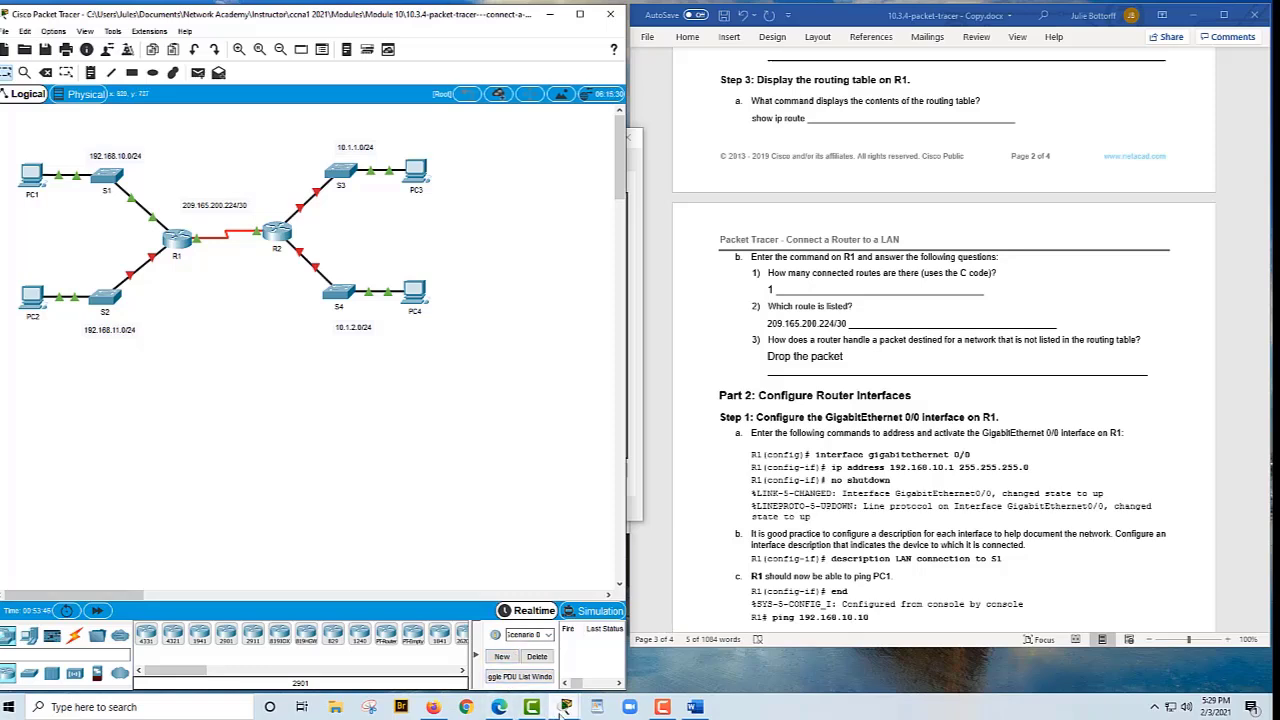
# Ping PC1 at 192.168.10.10 from R1's console, getting 4 of 5 replies
pyautogui.moveTo(565, 707)
pyautogui.click(582, 664)
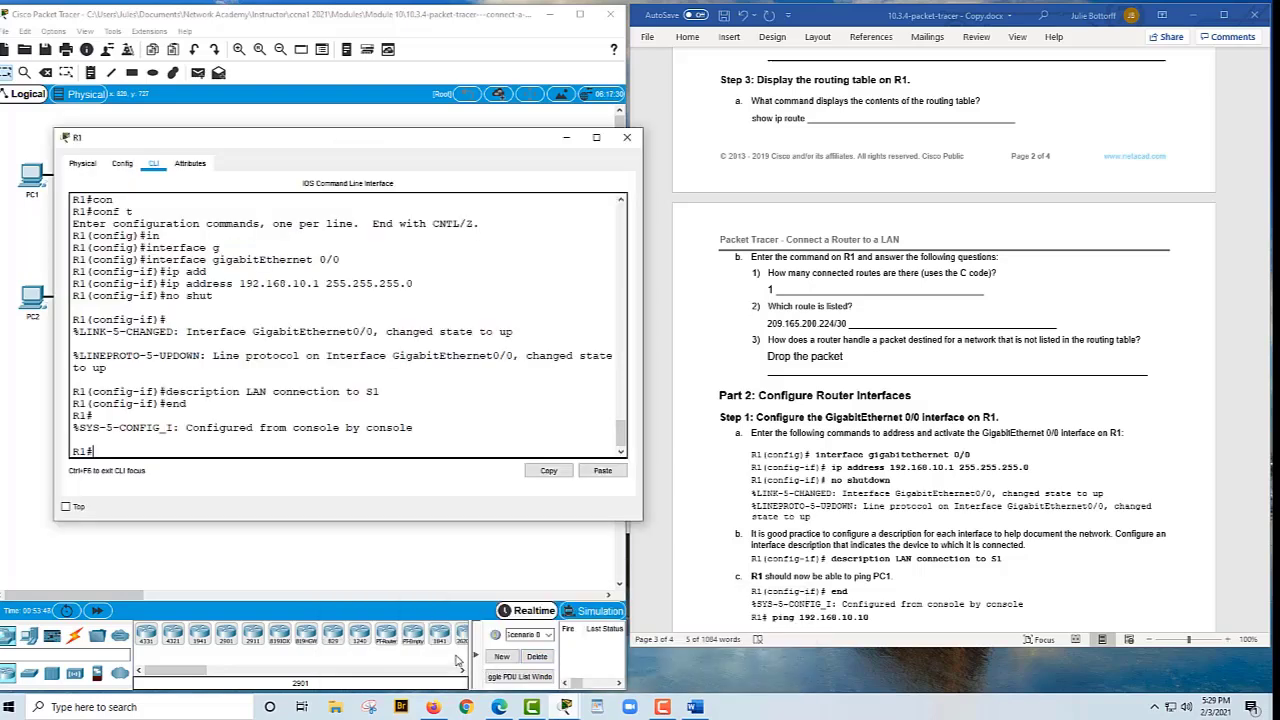
pyautogui.write('ping 192.168.10.10')
pyautogui.press('Return')
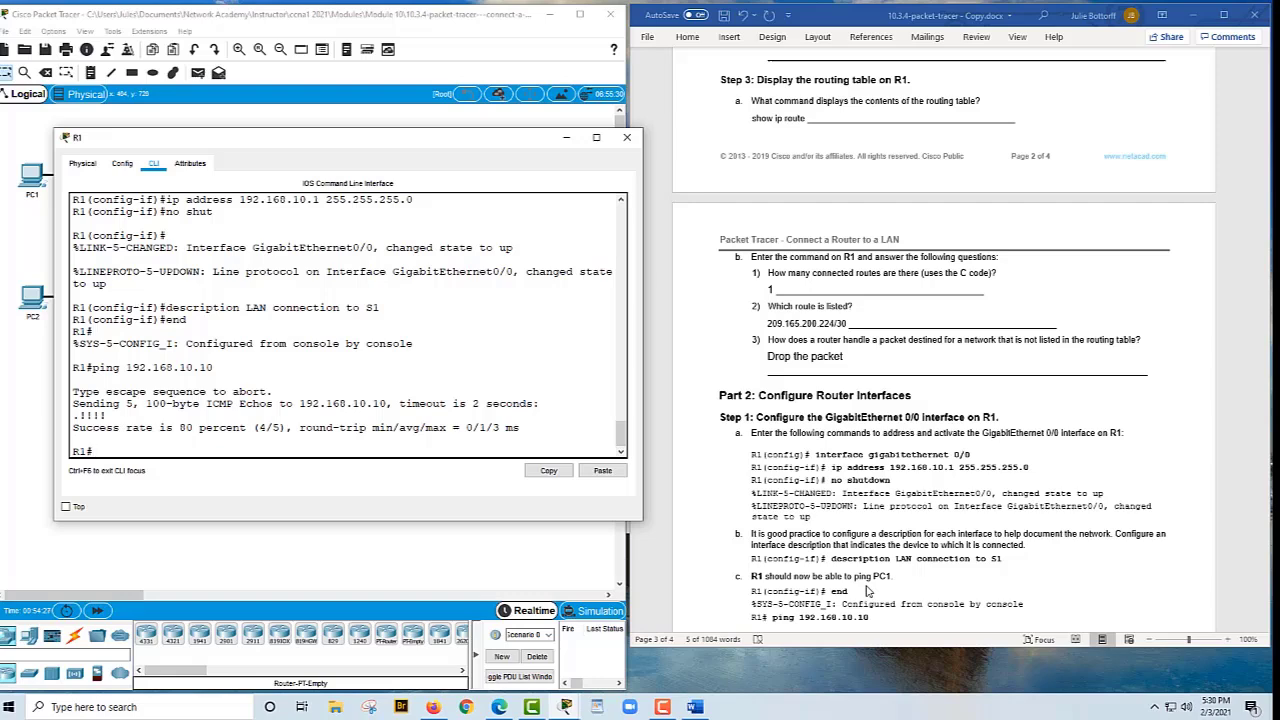
pyautogui.scroll(-4, 866, 591)
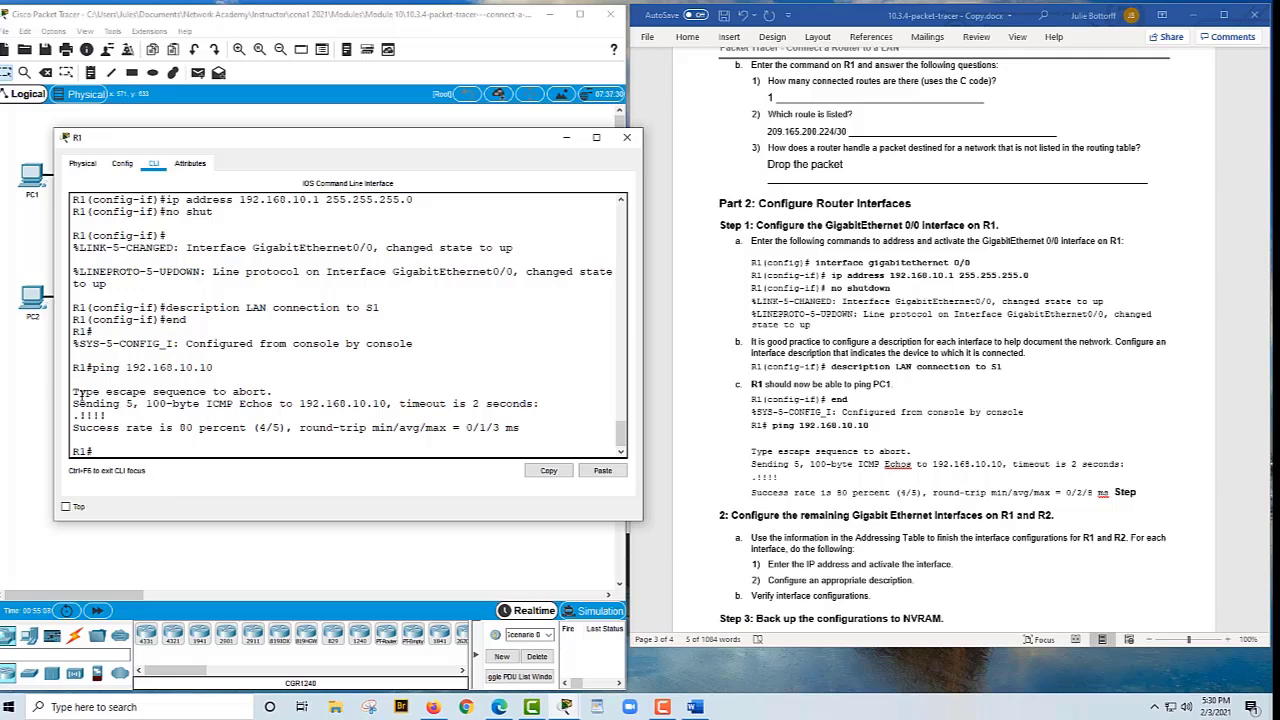
pyautogui.click(43, 395)
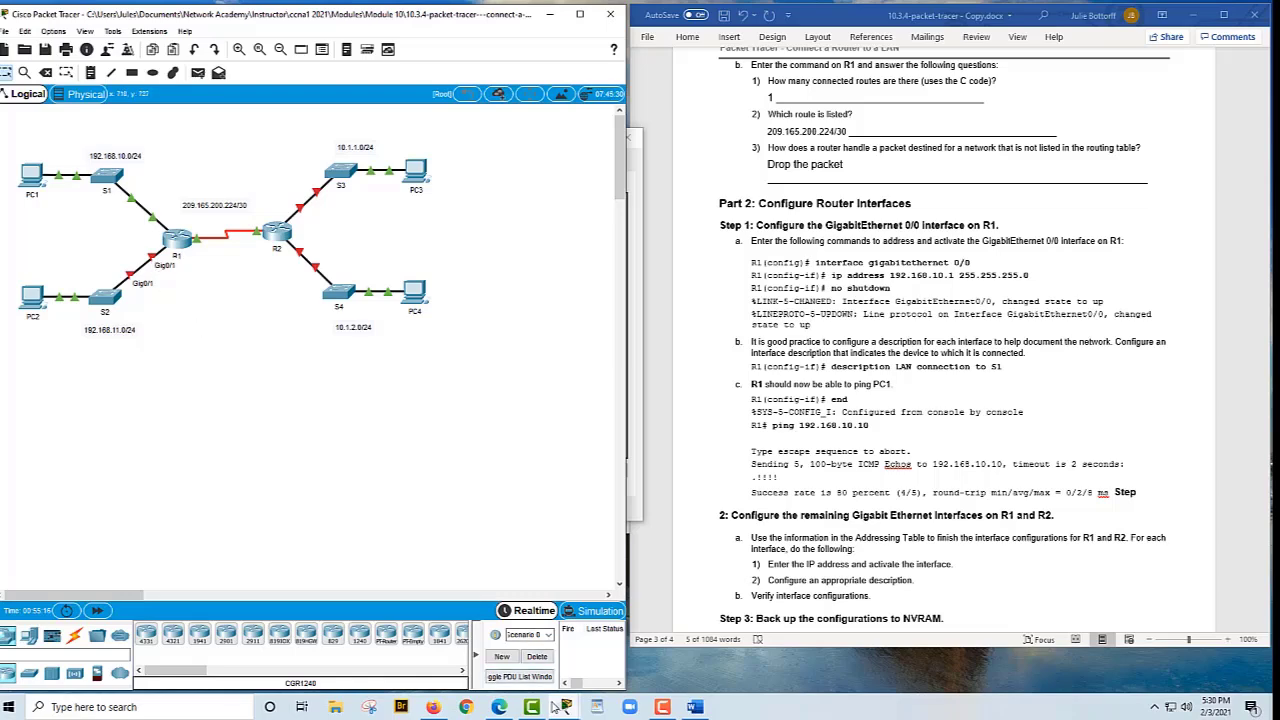
pyautogui.moveTo(565, 707)
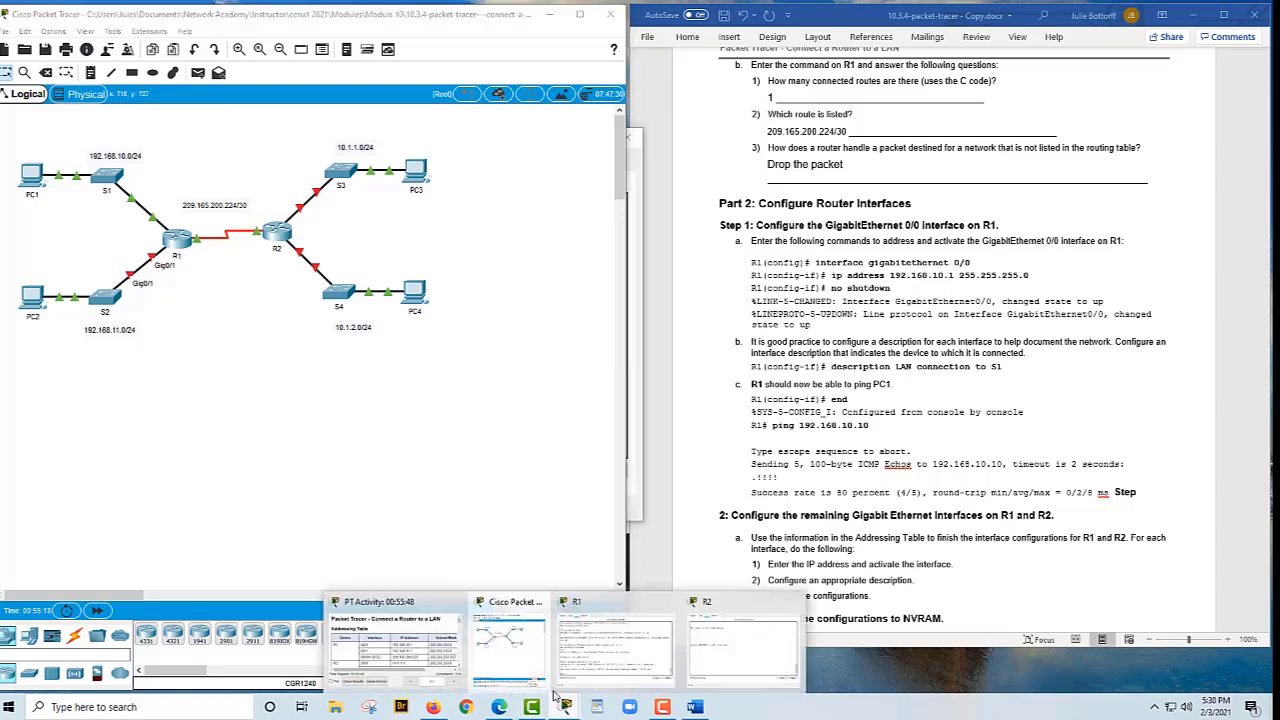
pyautogui.click(573, 672)
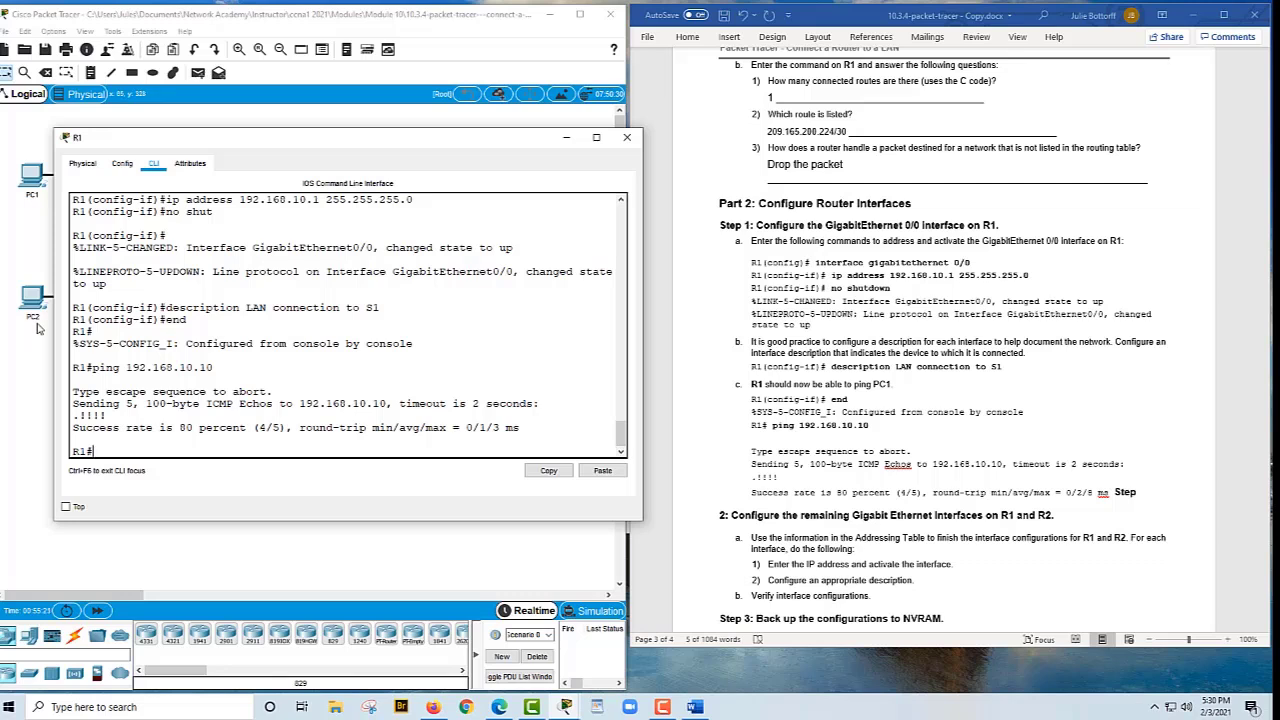
# Enter global configuration on R1 and select interface GigabitEthernet 0/1 from command history
pyautogui.write('conf t')
pyautogui.press('Return')
pyautogui.press('Up')
pyautogui.press('Up')
pyautogui.press('Up')
pyautogui.press('Up')
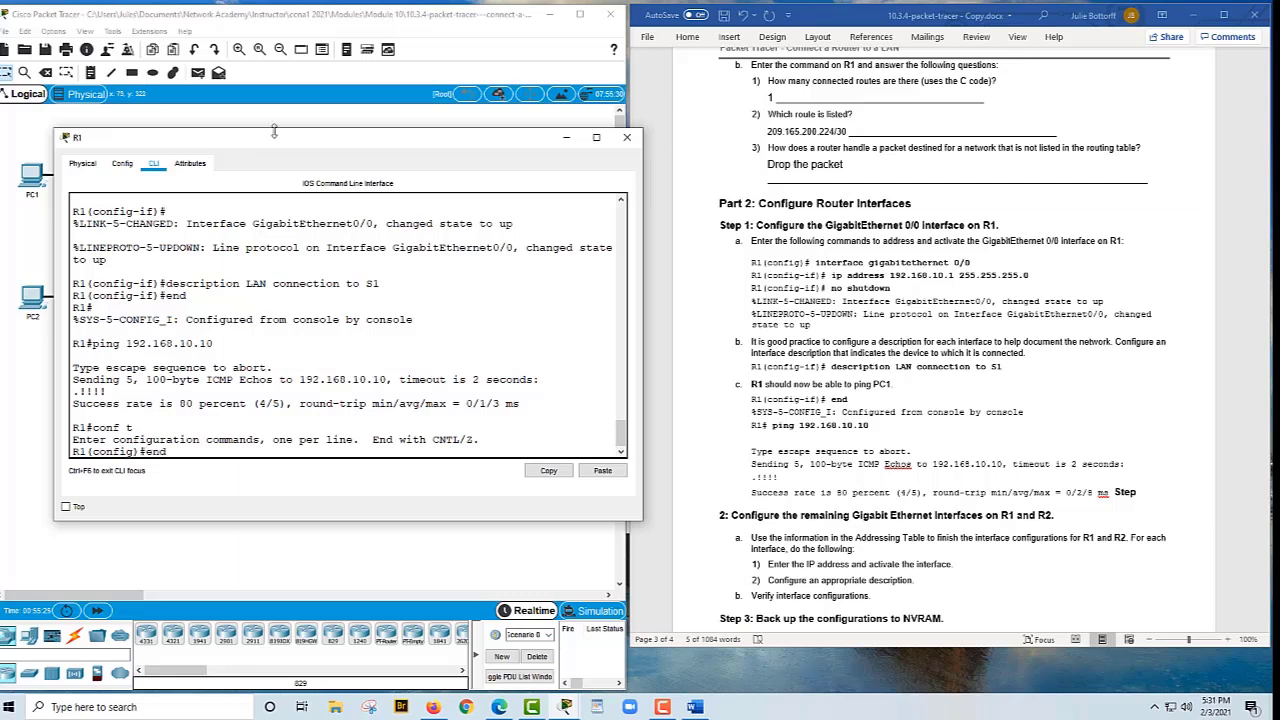
pyautogui.press('Up')
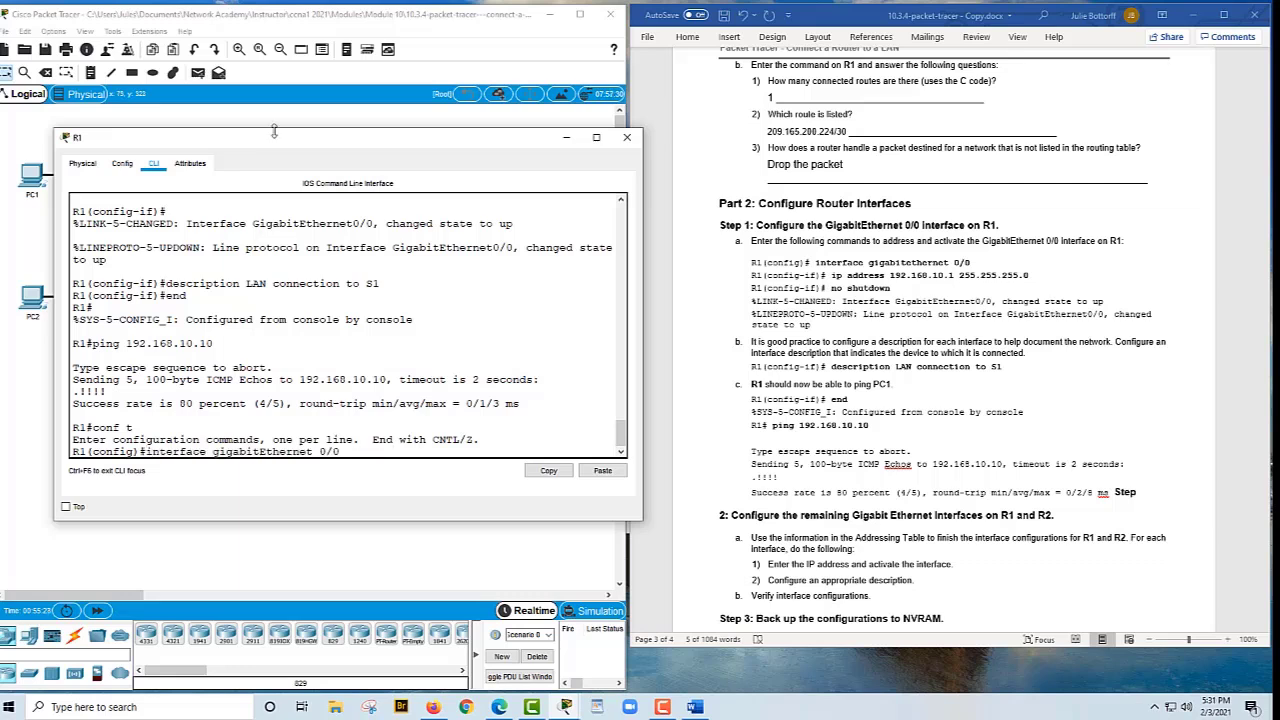
pyautogui.press('BackSpace')
pyautogui.write('1')
pyautogui.press('Return')
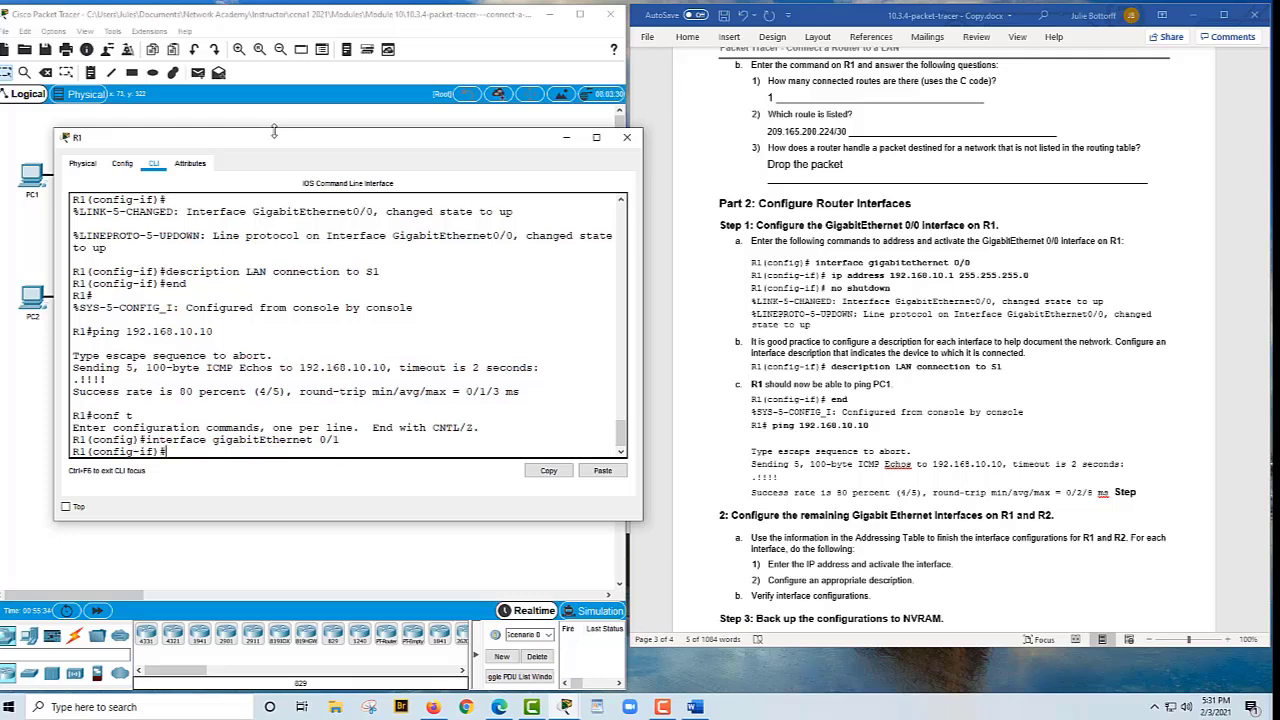
# Assign G0/1 the address 192.168.11.1 255.255.255.0 by editing the recalled ip address command
pyautogui.press('Up')
pyautogui.press('Up')
pyautogui.press('Up')
pyautogui.press('Up')
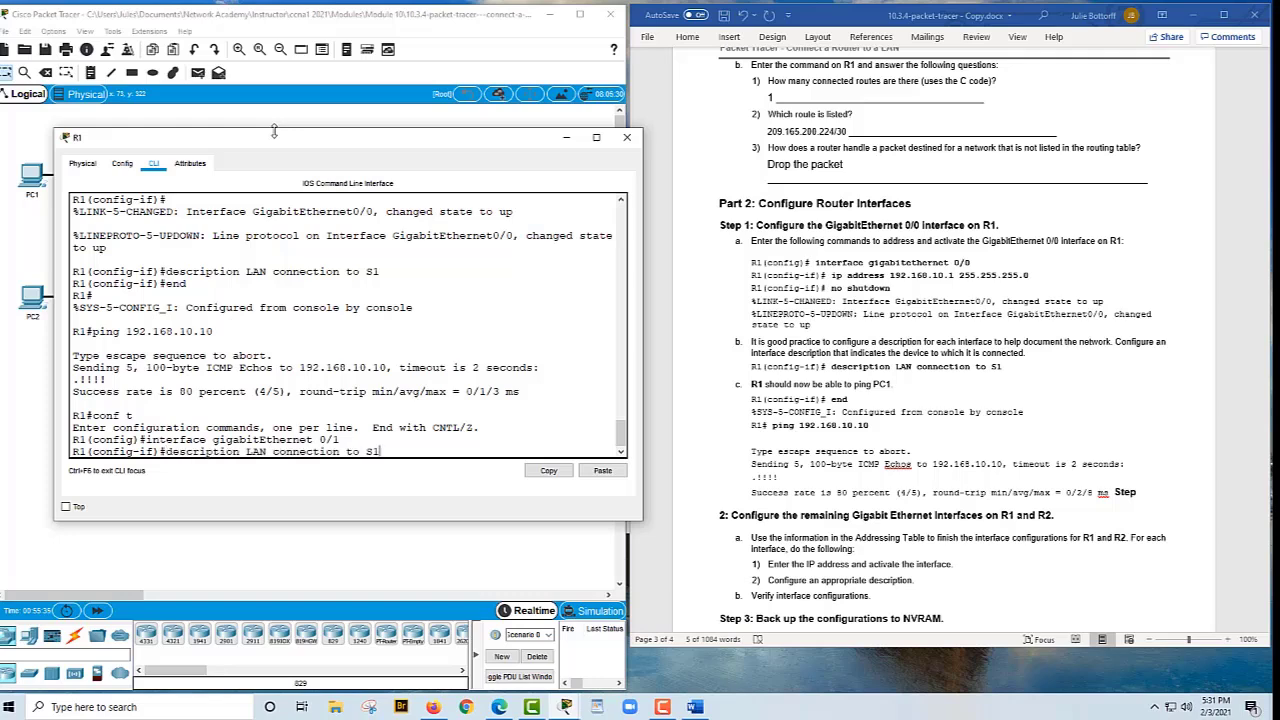
pyautogui.press('Up')
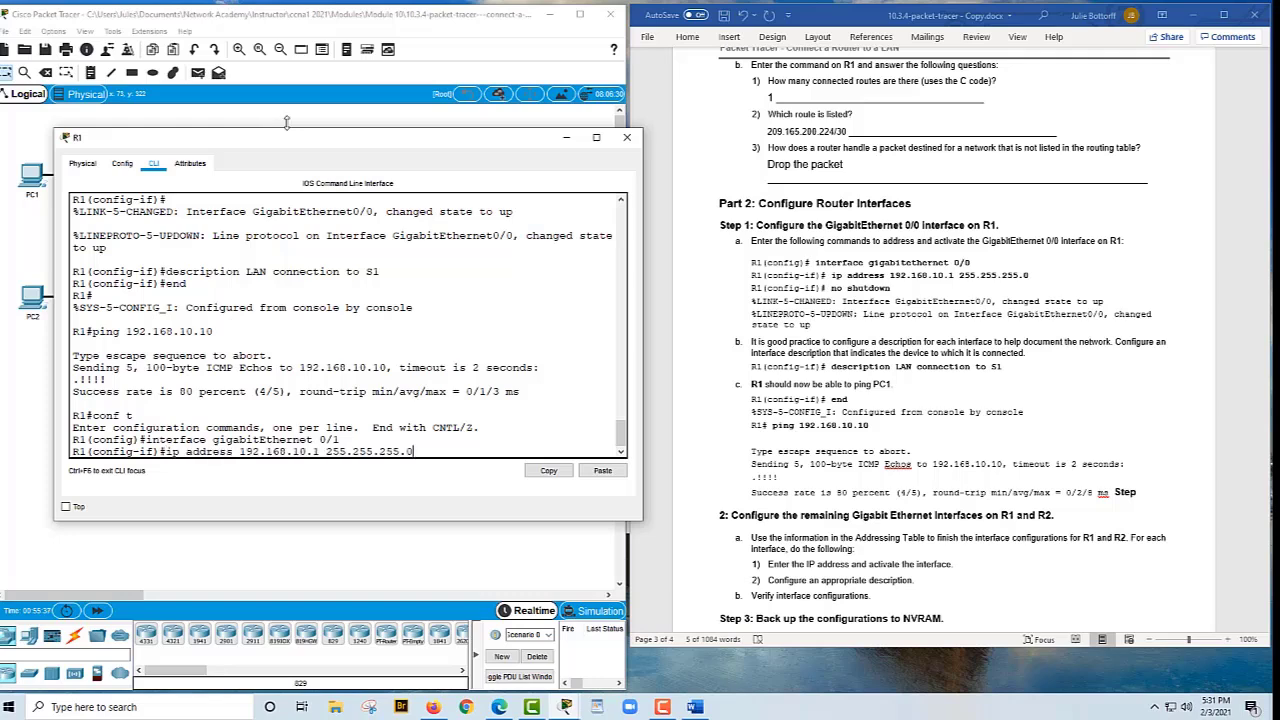
pyautogui.scroll(20, 993, 340)
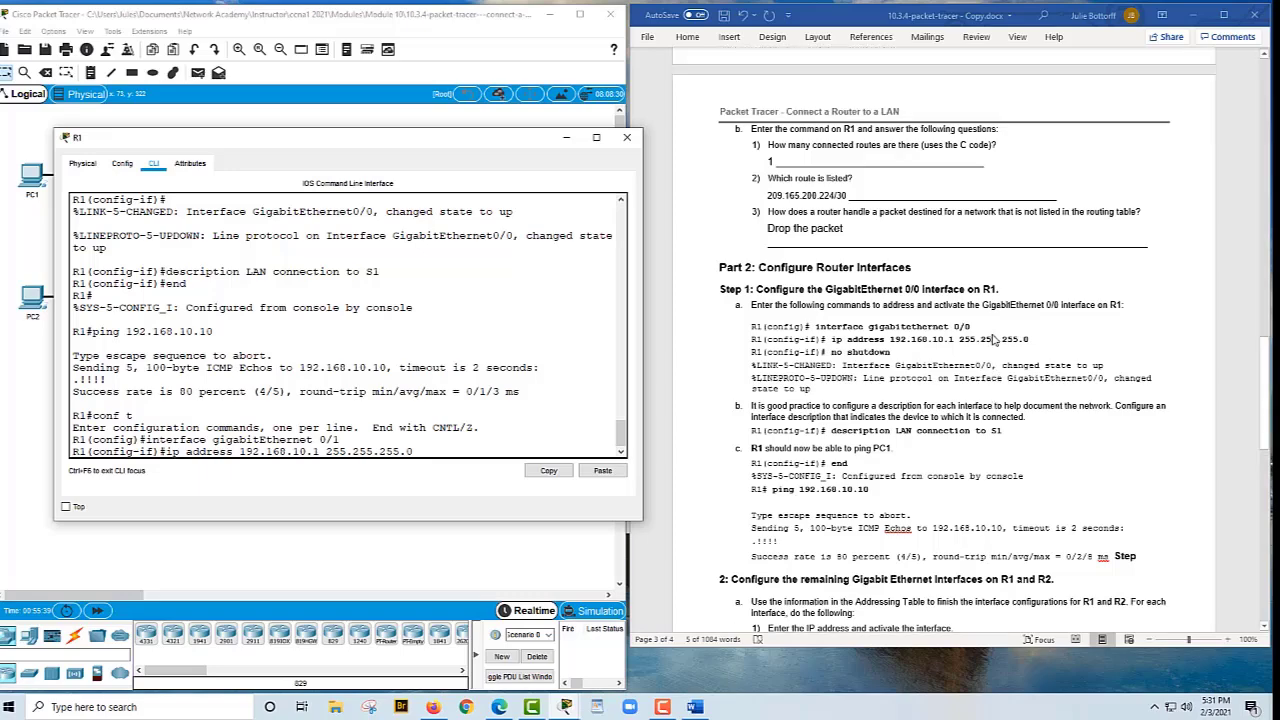
pyautogui.scroll(3, 993, 340)
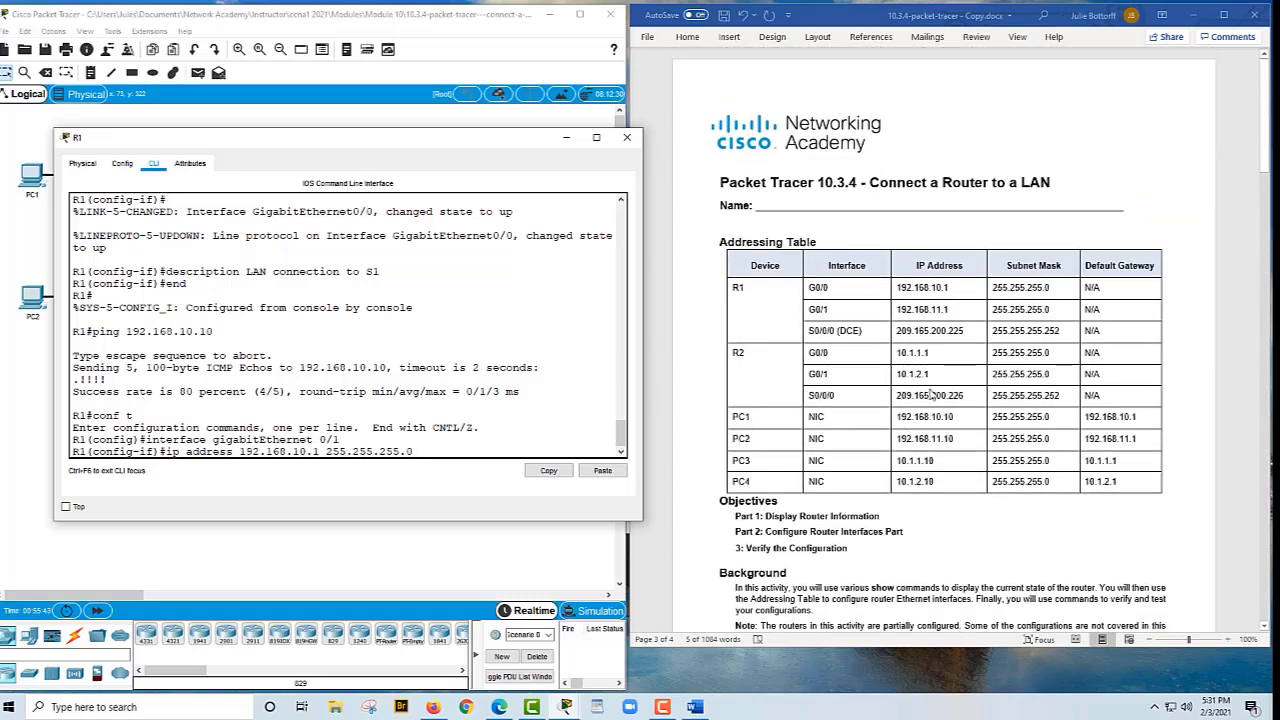
pyautogui.press('Left')
pyautogui.press('Left')
pyautogui.press('Left')
pyautogui.press('Left')
pyautogui.press('Left')
pyautogui.press('Left')
pyautogui.press('Left')
pyautogui.press('Left')
pyautogui.press('Left')
pyautogui.press('Left')
pyautogui.press('Left')
pyautogui.press('Left')
pyautogui.press('Left')
pyautogui.press('Left')
pyautogui.press('Left')
pyautogui.press('Left')
pyautogui.press('BackSpace')
pyautogui.write('1')
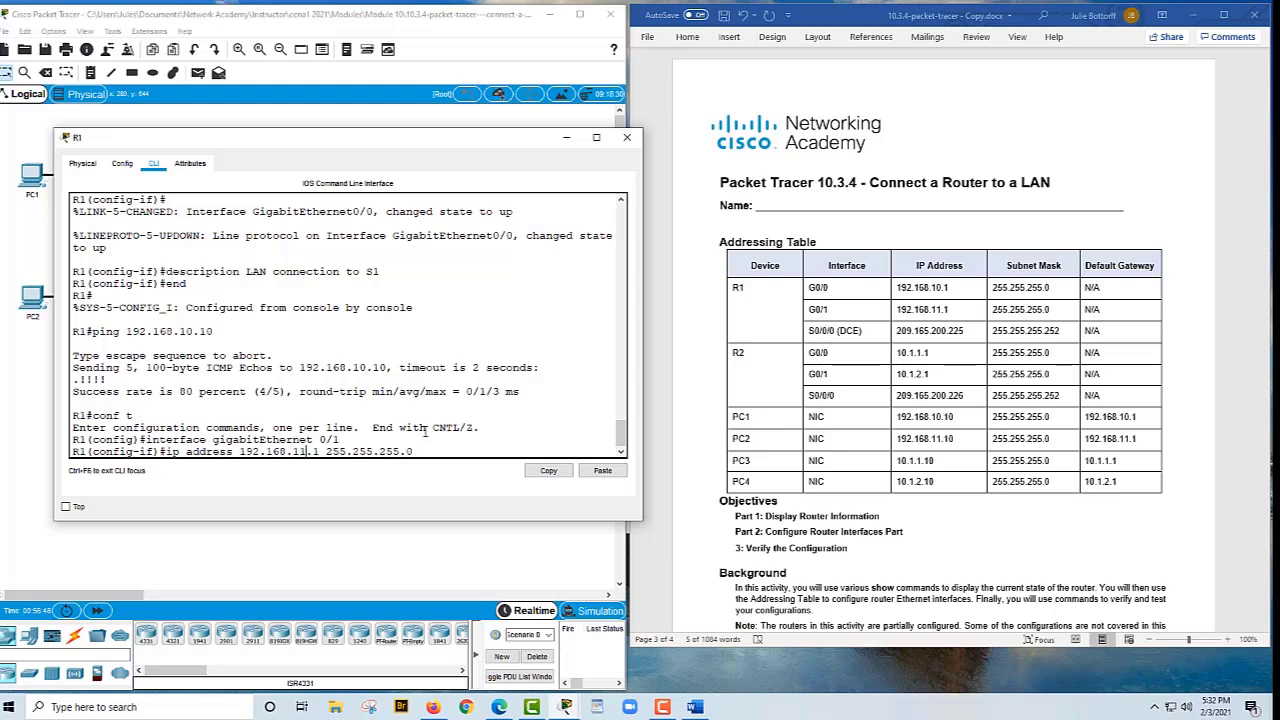
pyautogui.press('Return')
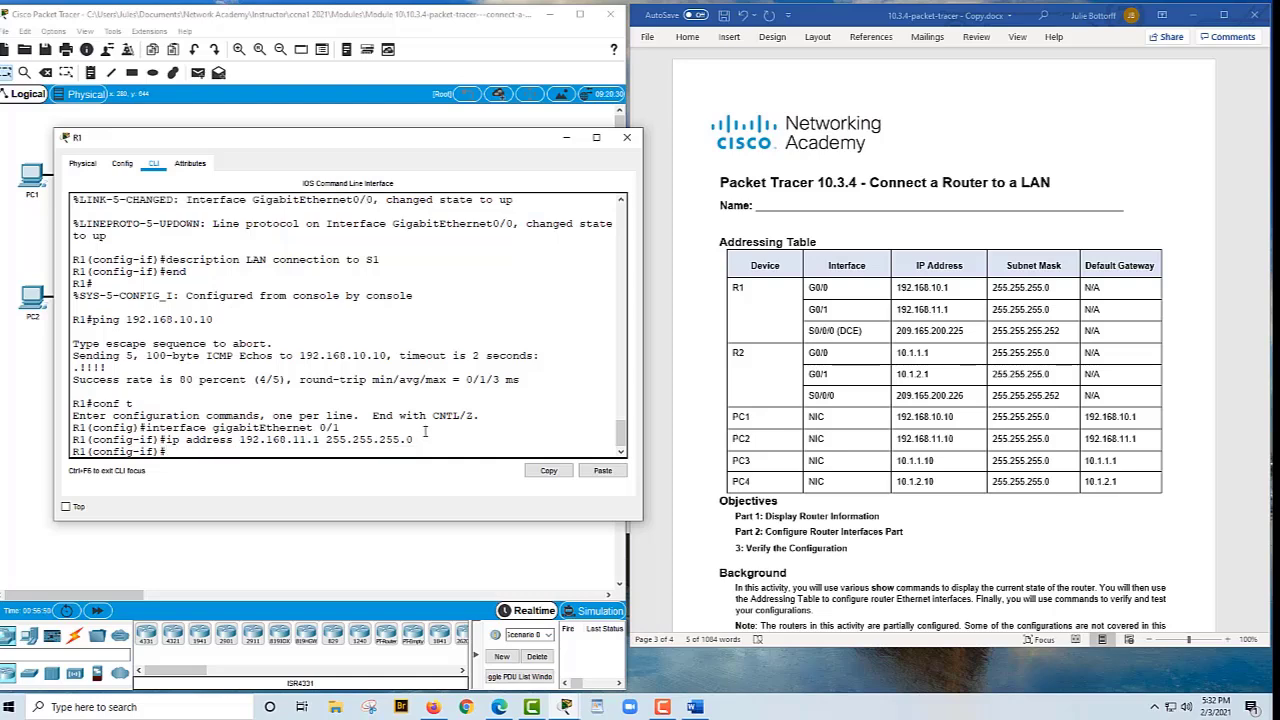
# Describe G0/1 as 'LAN connection to S2', enable it with no shut, exit, and start a ping
pyautogui.press('Up')
pyautogui.press('Up')
pyautogui.press('Up')
pyautogui.press('Up')
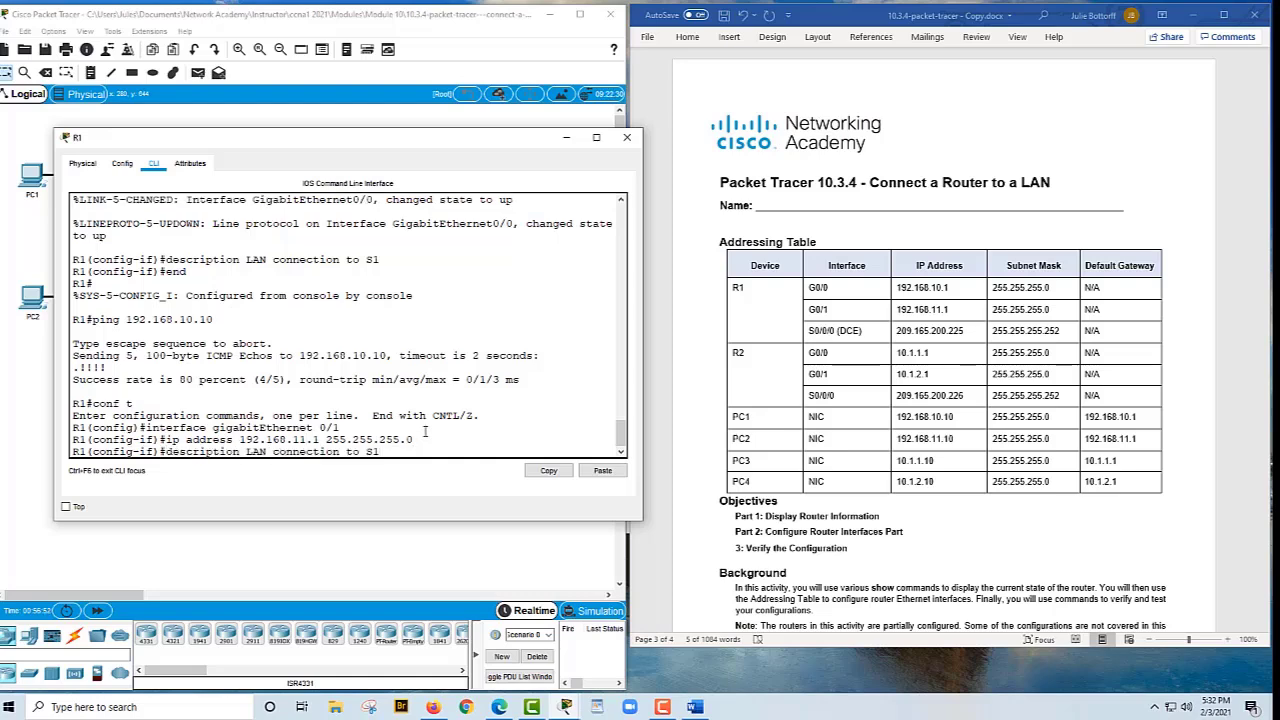
pyautogui.press('BackSpace')
pyautogui.write('2')
pyautogui.press('Return')
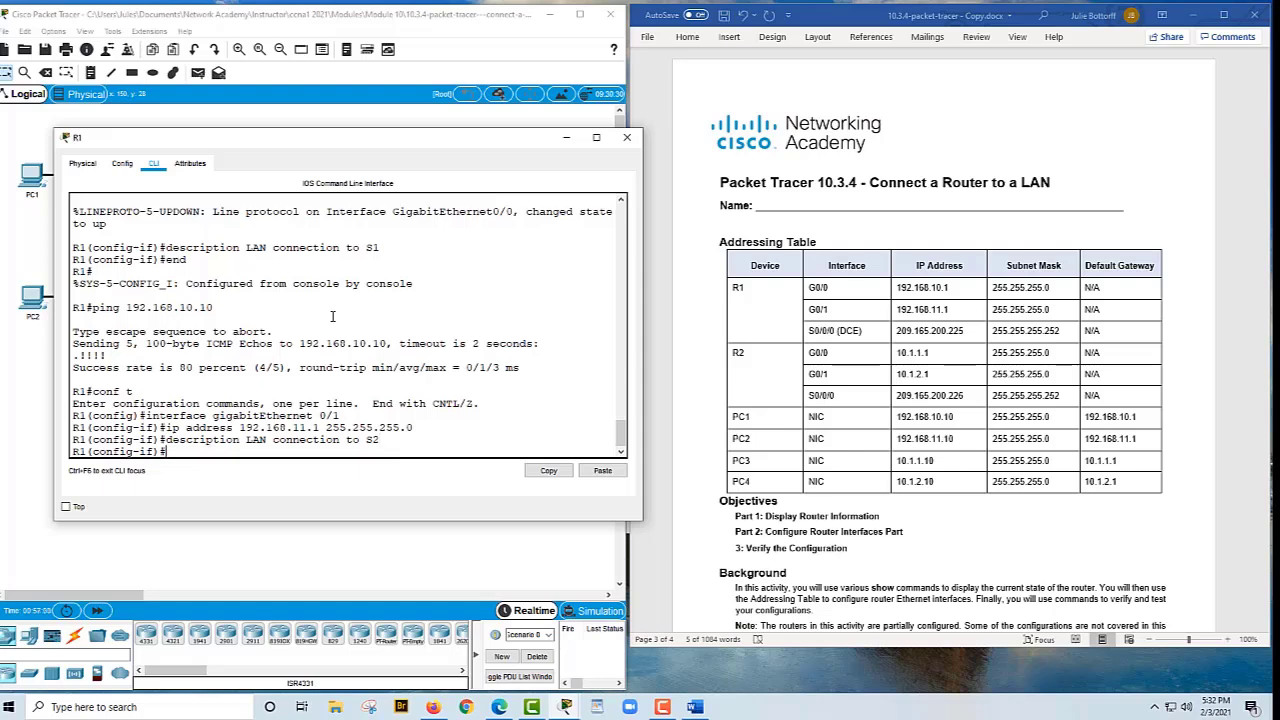
pyautogui.write('no shut')
pyautogui.press('Return')
pyautogui.press('Return')
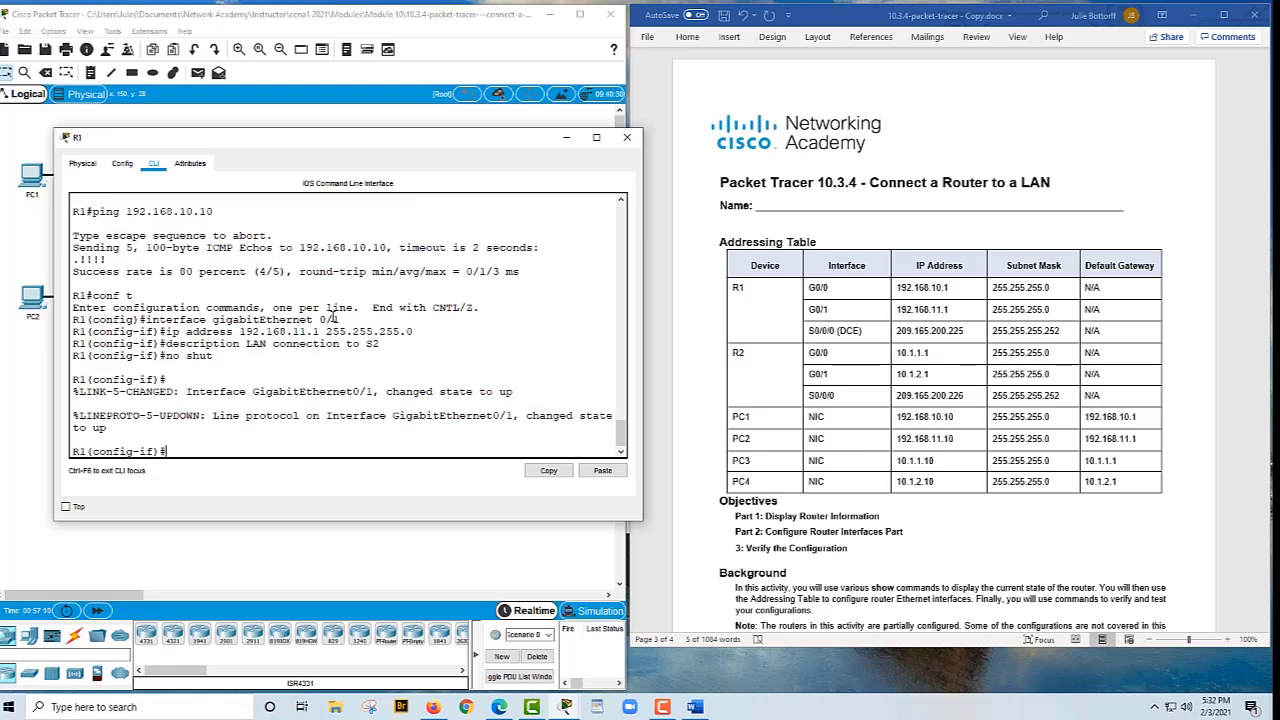
pyautogui.write('end')
pyautogui.press('Return')
pyautogui.press('Return')
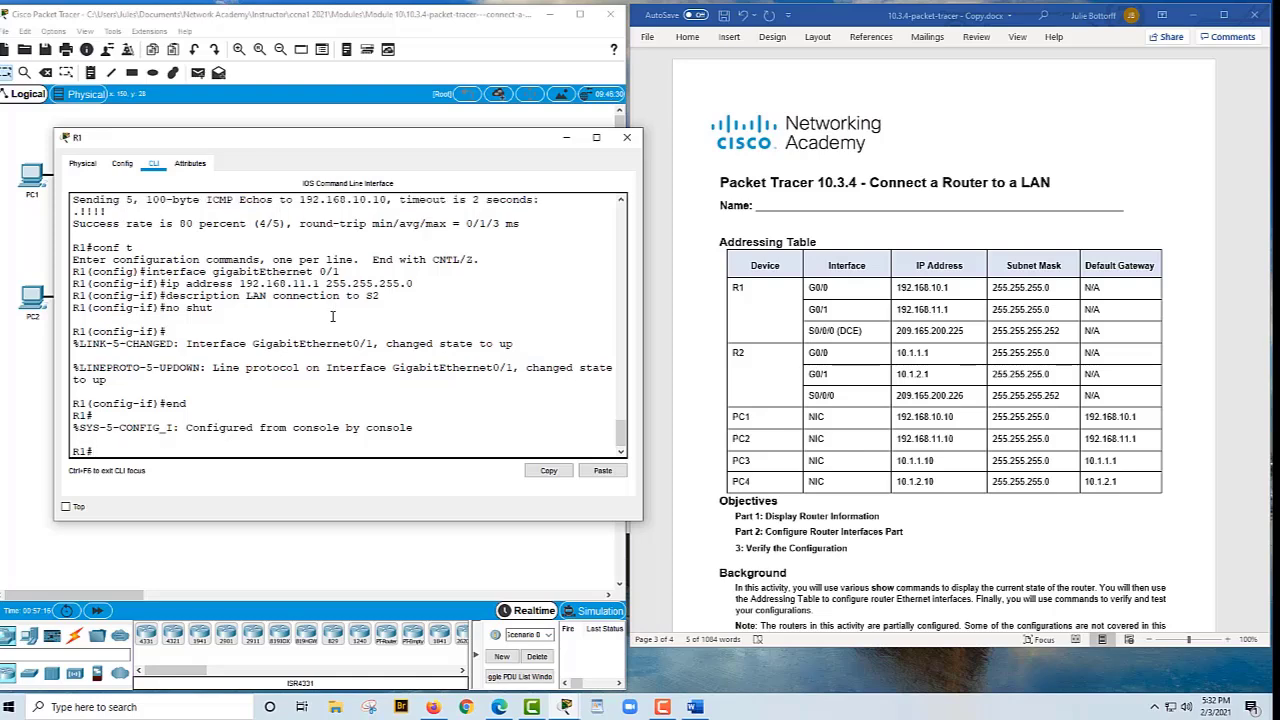
pyautogui.write('ping 192.168.10.10')
pyautogui.press('BackSpace')
pyautogui.press('BackSpace')
pyautogui.press('BackSpace')
pyautogui.press('BackSpace')
# Ping PC2 at 192.168.11.10 from R1, and apply 10.1.1.1 255.255.255.0 on R2's G0/0
pyautogui.write('1.10')
pyautogui.press('Return')
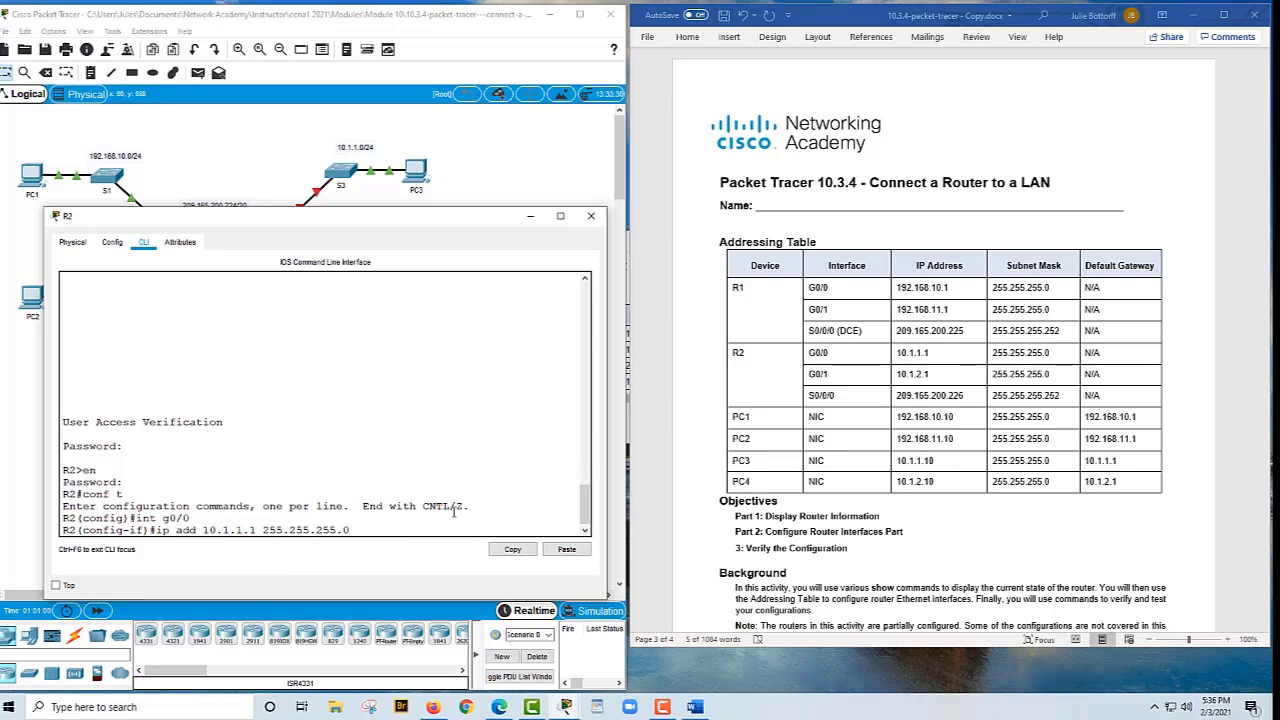
pyautogui.press('Return')
# Describe R2's G0/0 as 'LAN connection to S3', bring it up, and type int g0/1
pyautogui.write('description LAN connection to S3')
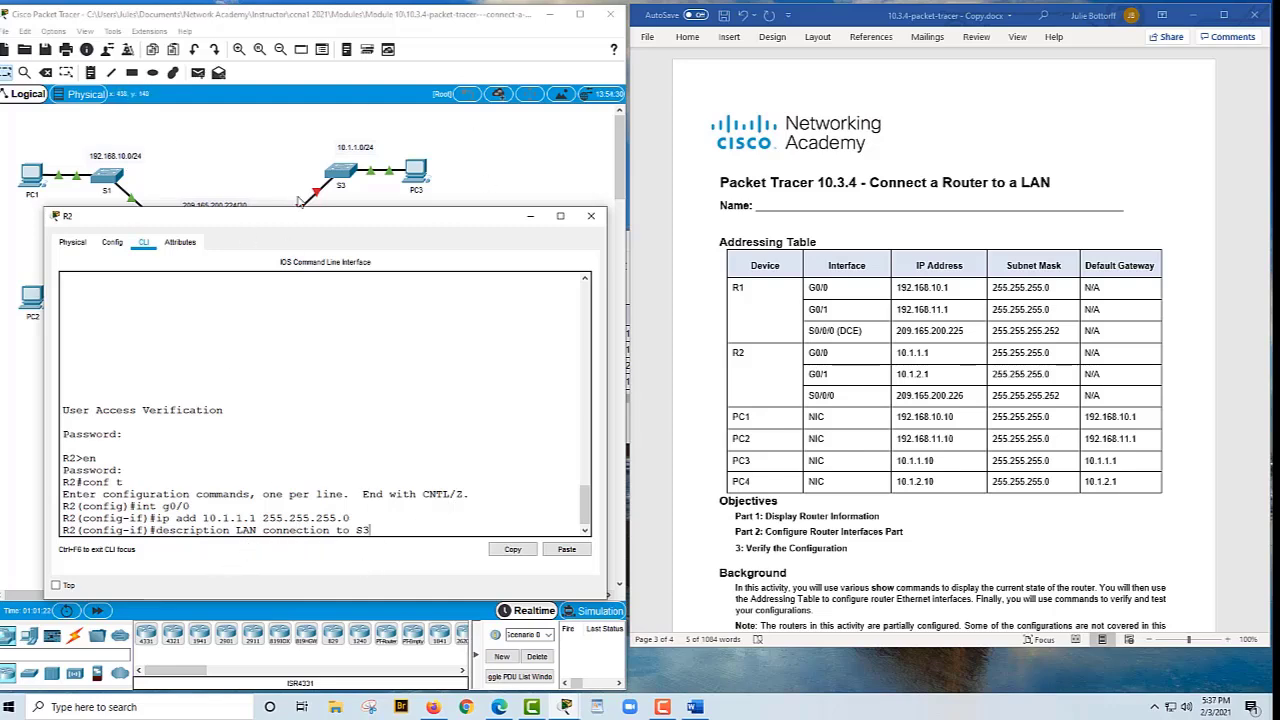
pyautogui.press('Return')
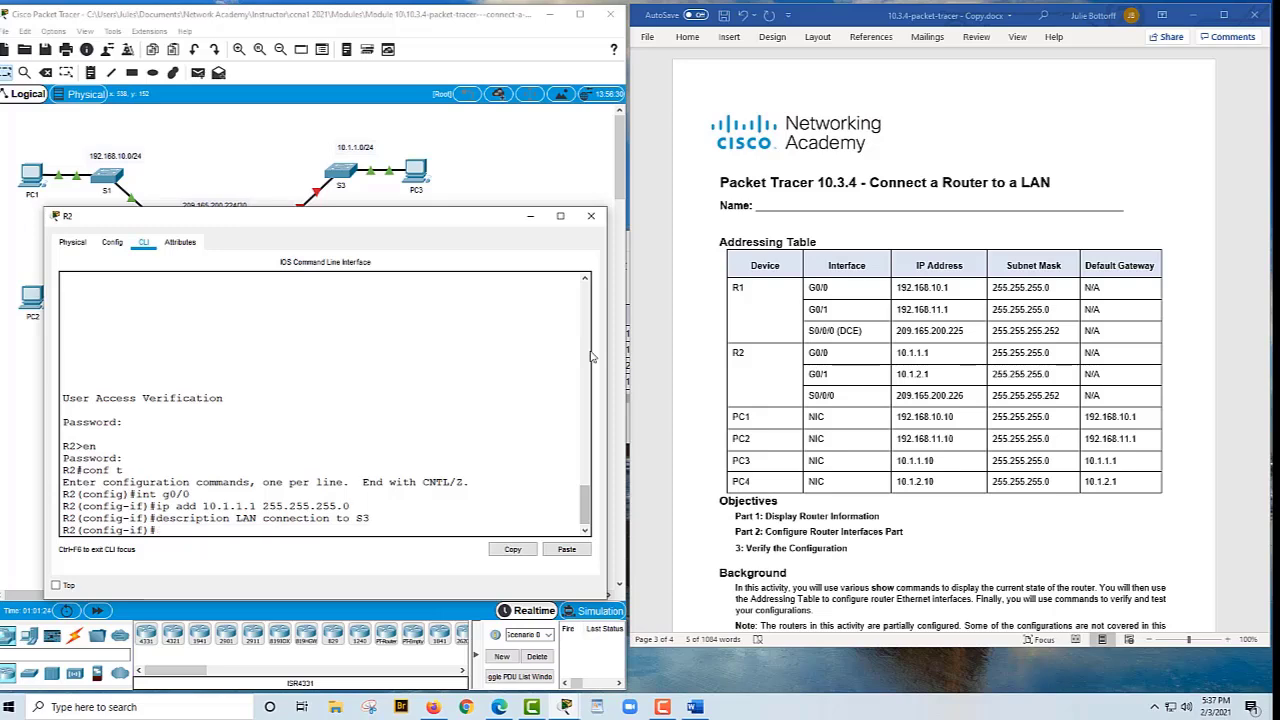
pyautogui.write('no shut')
pyautogui.press('Return')
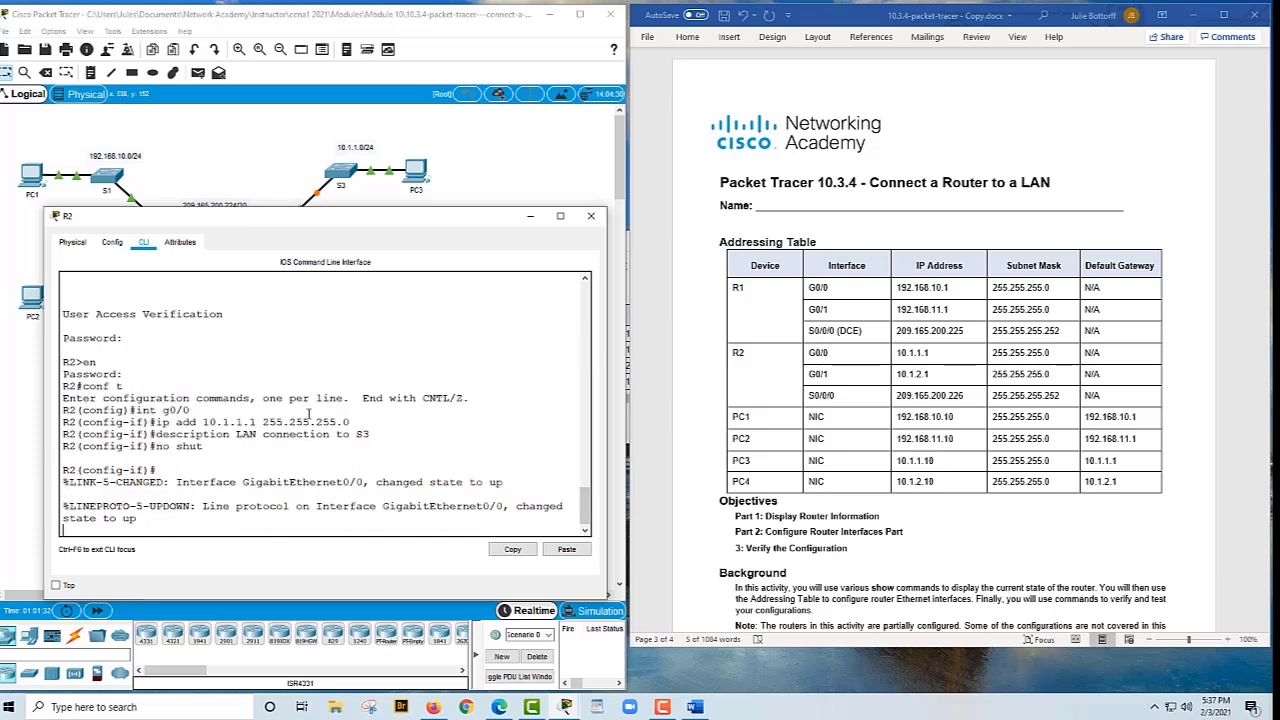
pyautogui.press('Return')
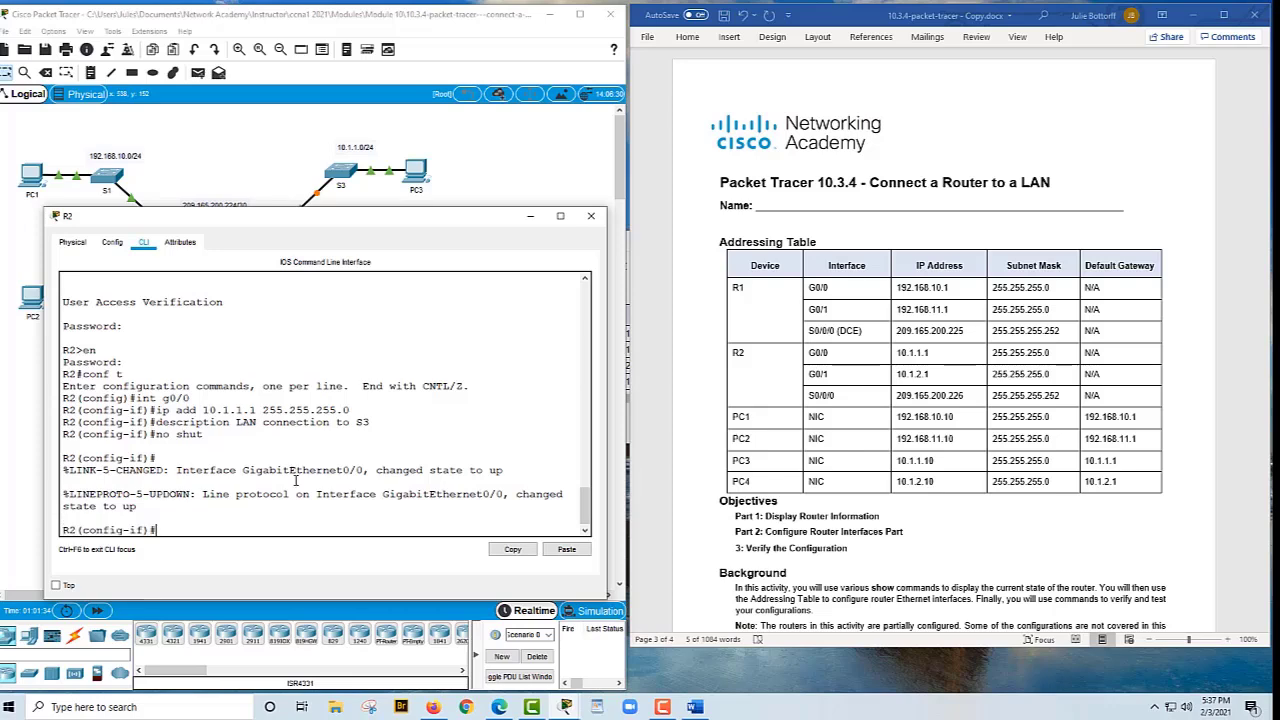
pyautogui.write('int g0/0')
pyautogui.press('BackSpace')
pyautogui.write('1')
# Configure R2's G0/1 with 10.1.2.1 255.255.255.0, description 'LAN connection to S4', and no shut
pyautogui.press('Return')
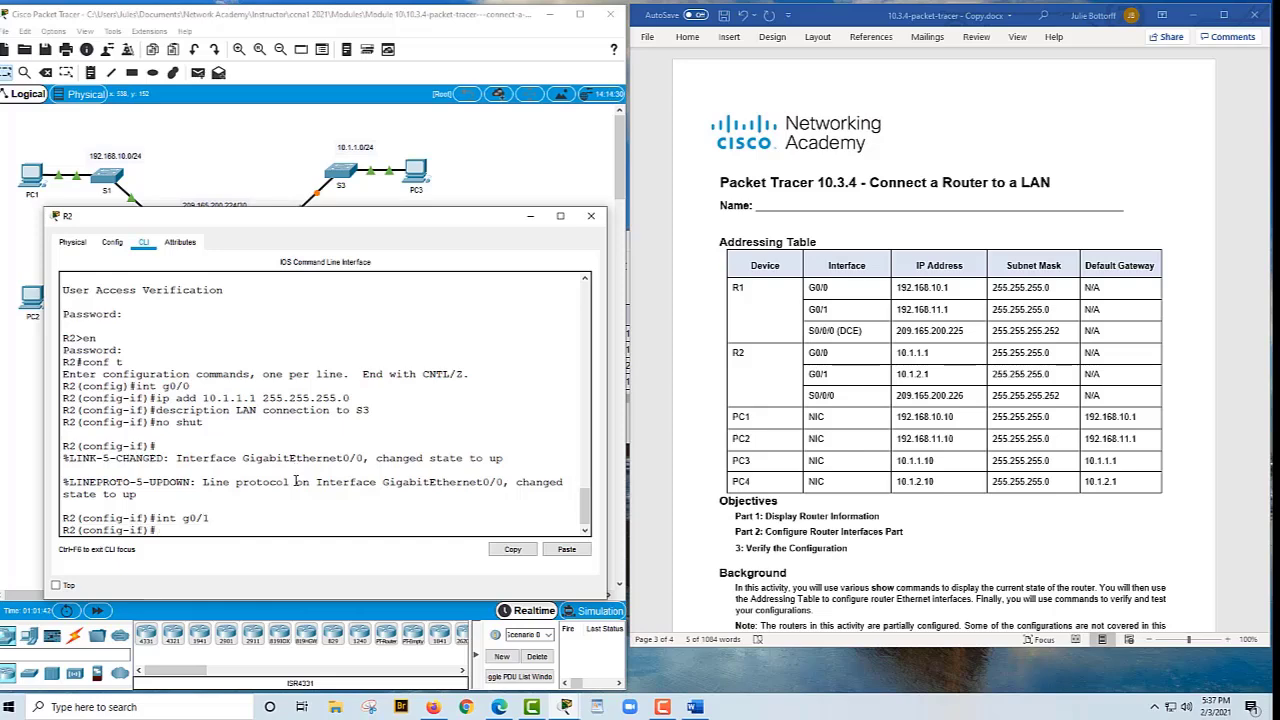
pyautogui.press('Up')
pyautogui.press('Up')
pyautogui.press('Up')
pyautogui.press('Up')
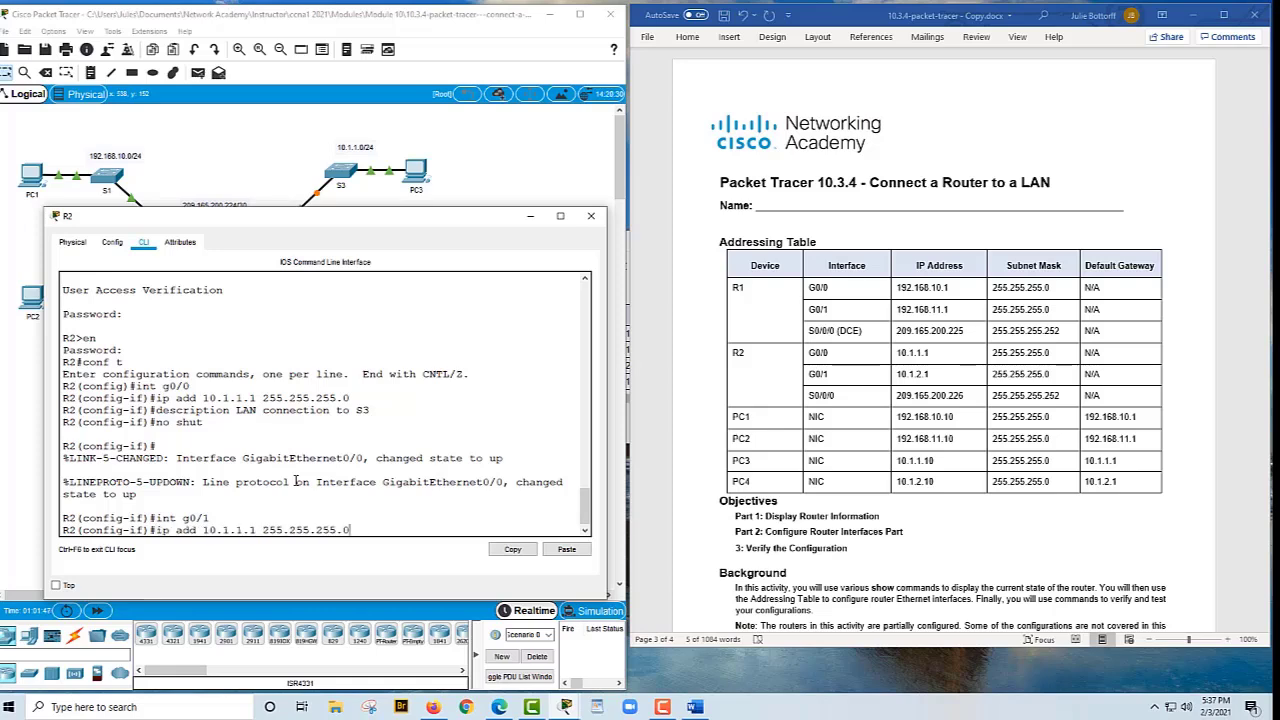
pyautogui.press('Left')
pyautogui.press('Left')
pyautogui.press('Left')
pyautogui.press('Left')
pyautogui.press('Left')
pyautogui.press('Left')
pyautogui.press('Left')
pyautogui.press('Left')
pyautogui.press('Left')
pyautogui.press('Left')
pyautogui.press('Left')
pyautogui.press('Left')
pyautogui.press('Left')
pyautogui.press('Left')
pyautogui.press('Left')
pyautogui.press('Left')
pyautogui.press('BackSpace')
pyautogui.write('2')
pyautogui.press('Return')
pyautogui.write('no shut')
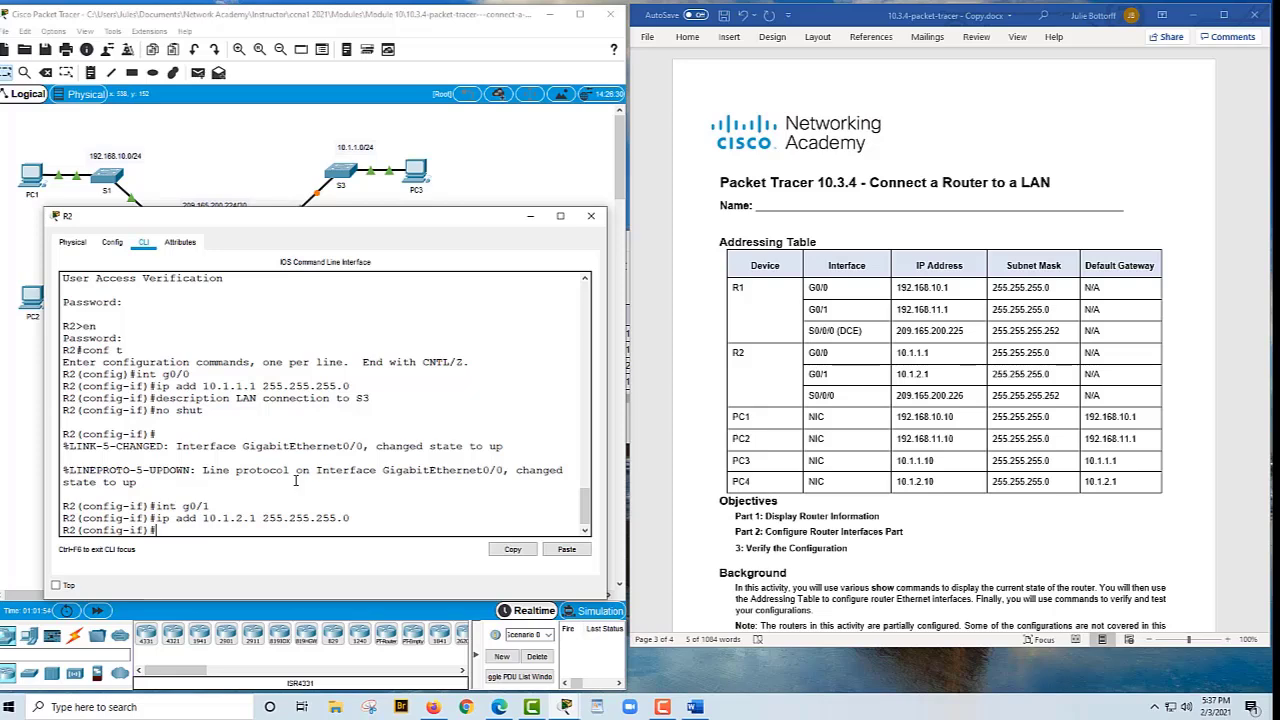
pyautogui.press('Up')
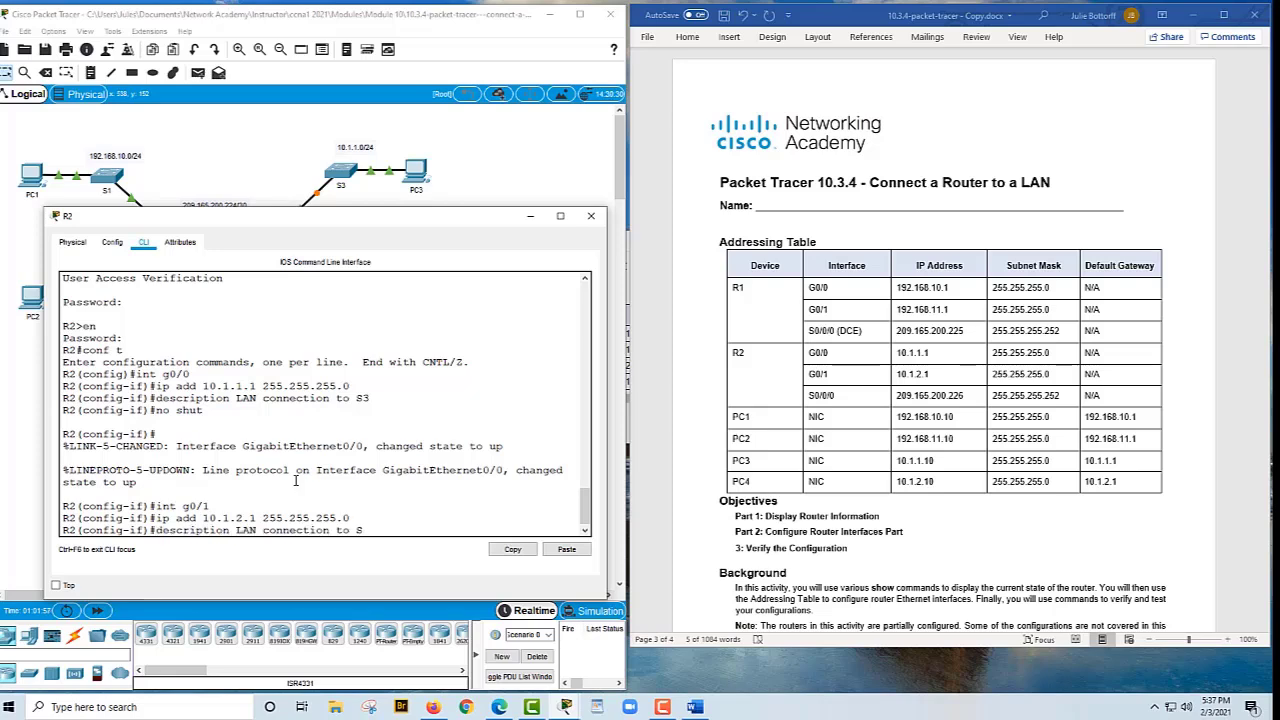
pyautogui.write('4')
pyautogui.press('Return')
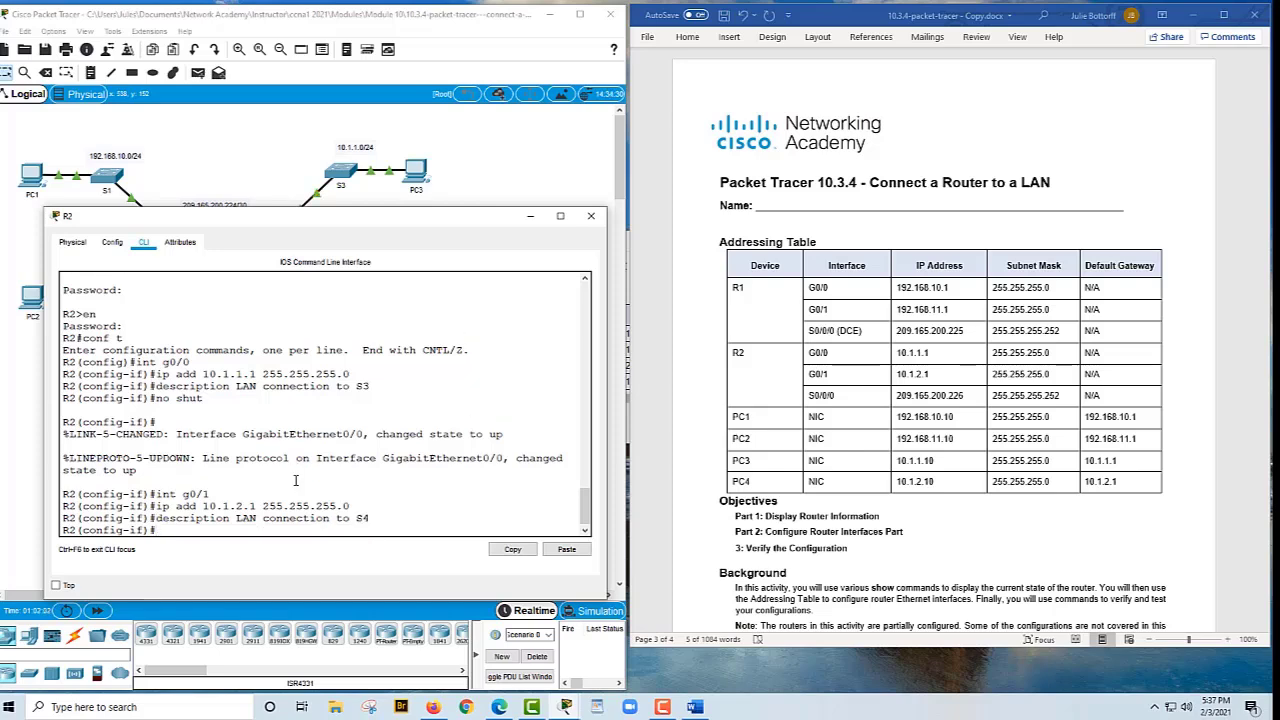
pyautogui.press('Up')
pyautogui.press('Up')
pyautogui.press('Up')
pyautogui.press('Up')
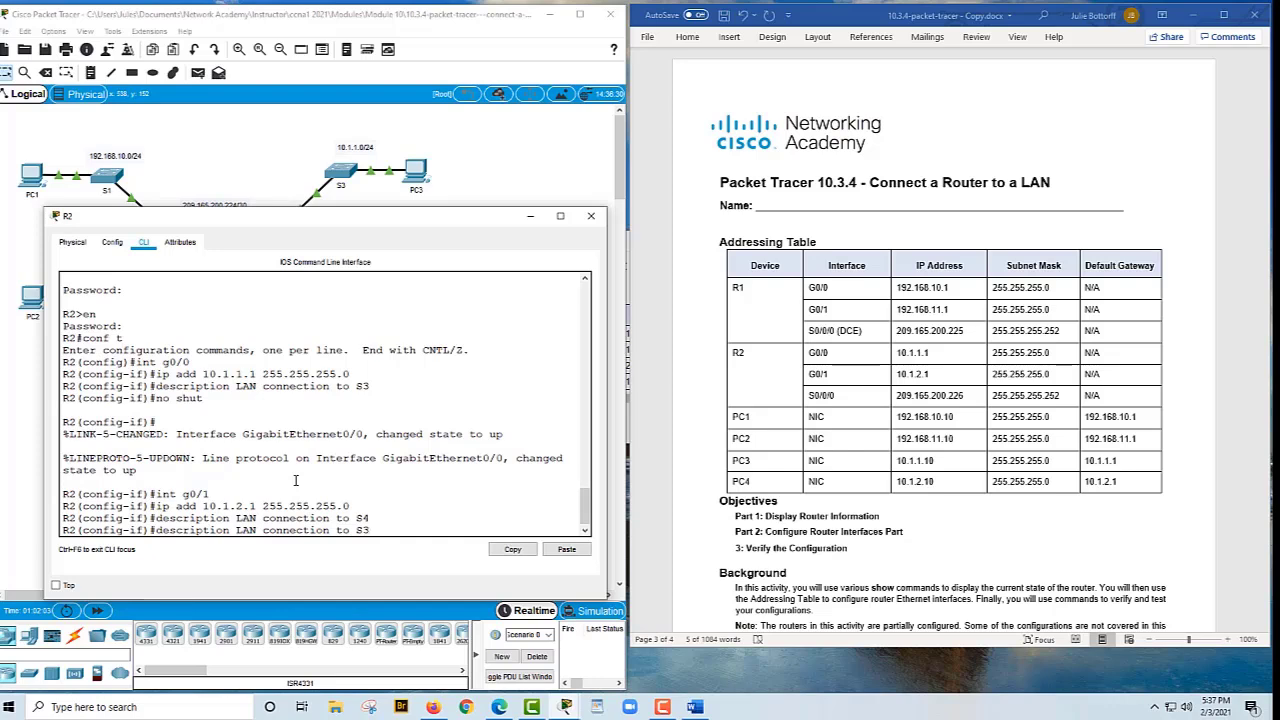
pyautogui.press('Return')
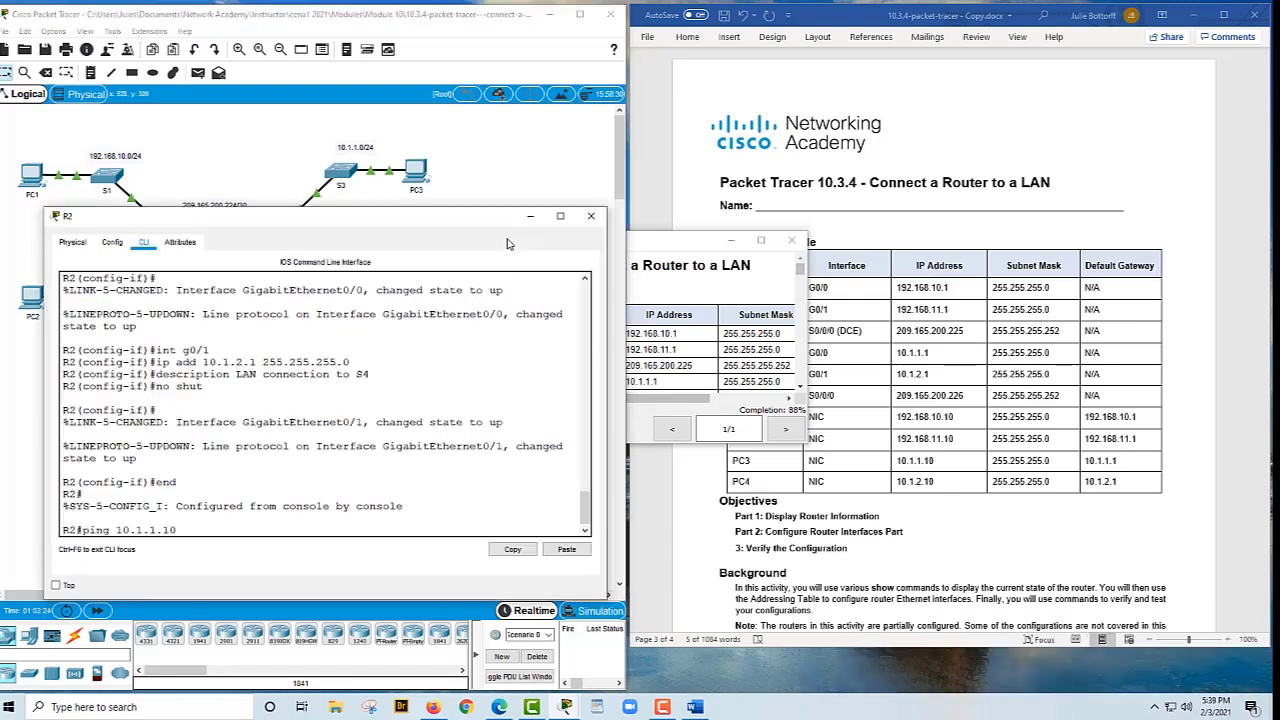
# From R2, ping PC3 at 10.1.1.10 and PC4 at 10.1.2.10
pyautogui.press('Return')
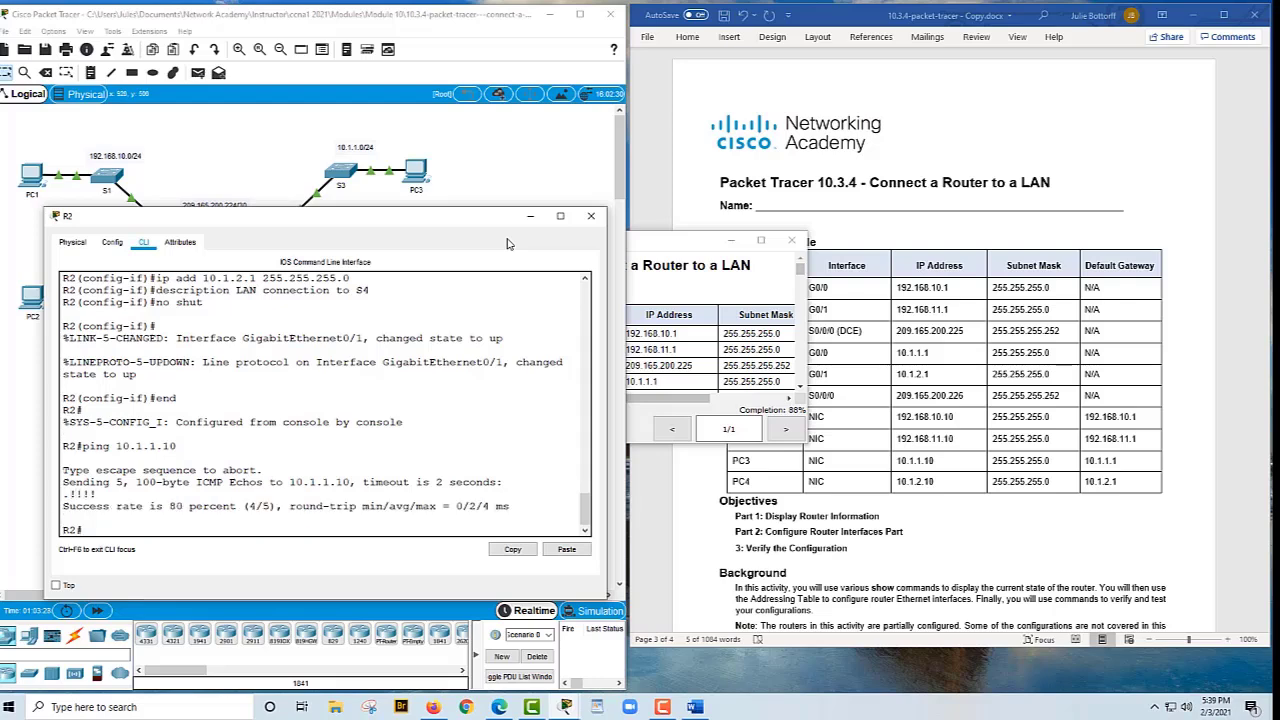
pyautogui.press('Up')
pyautogui.press('Left')
pyautogui.press('BackSpace')
pyautogui.write('2')
pyautogui.press('Return')
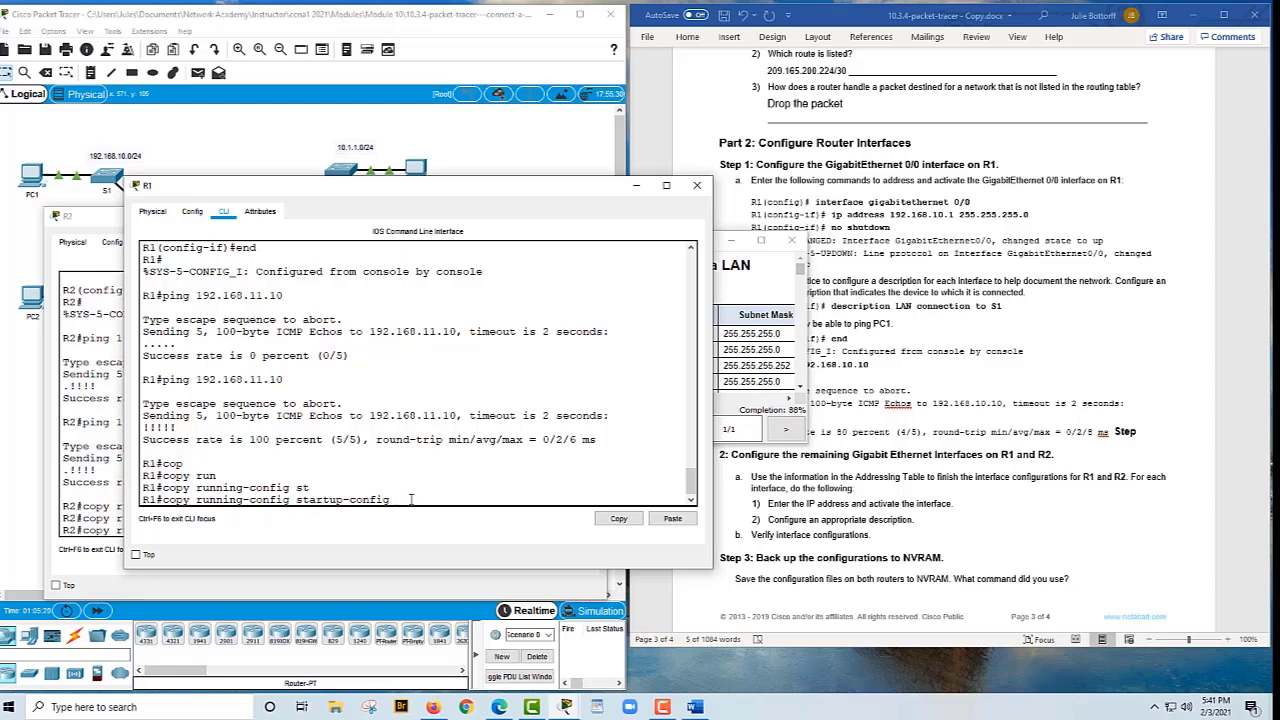
# Save the running configuration to startup-config on both R1 and R2
pyautogui.press('Return')
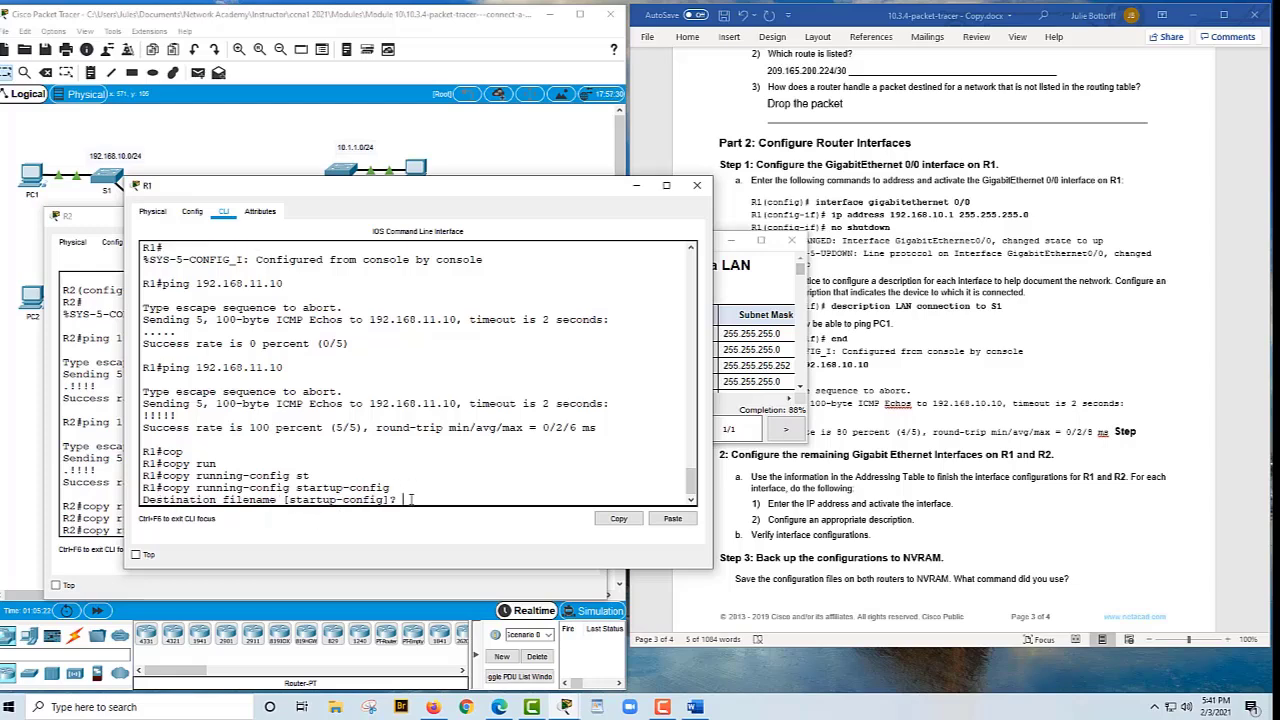
pyautogui.press('Return')
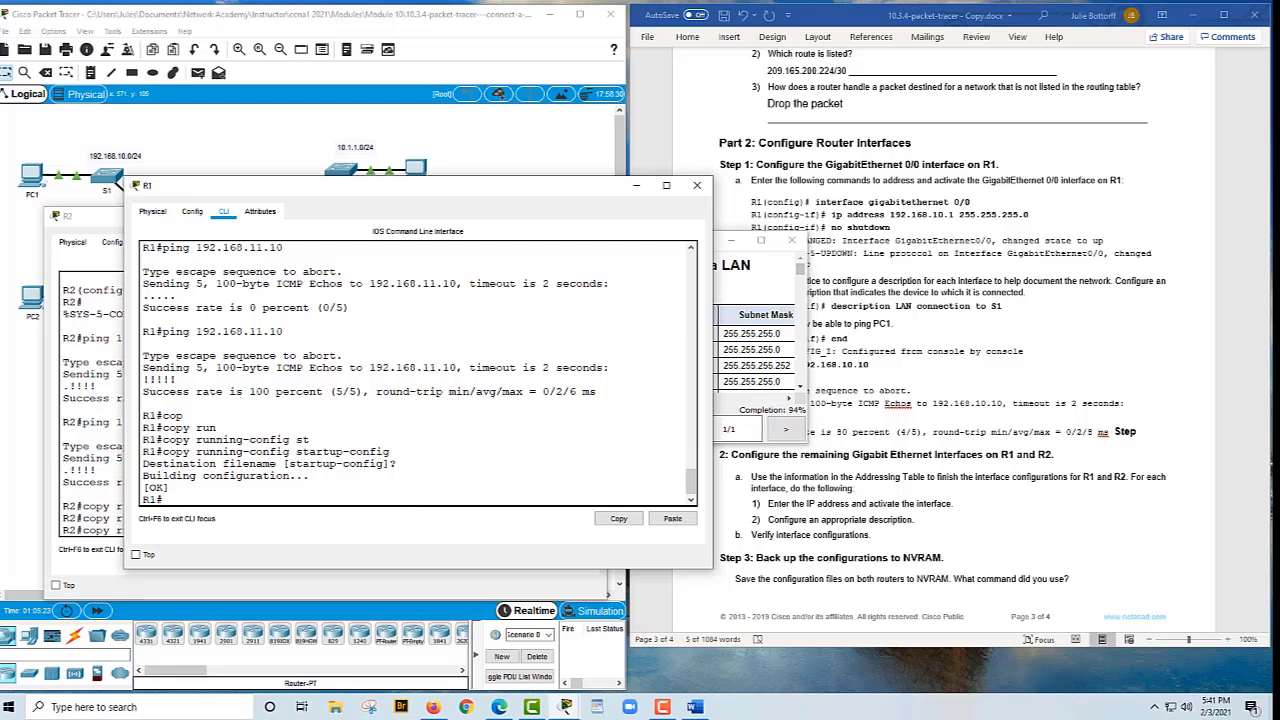
pyautogui.click(112, 462)
pyautogui.press('Return')
pyautogui.press('Return')
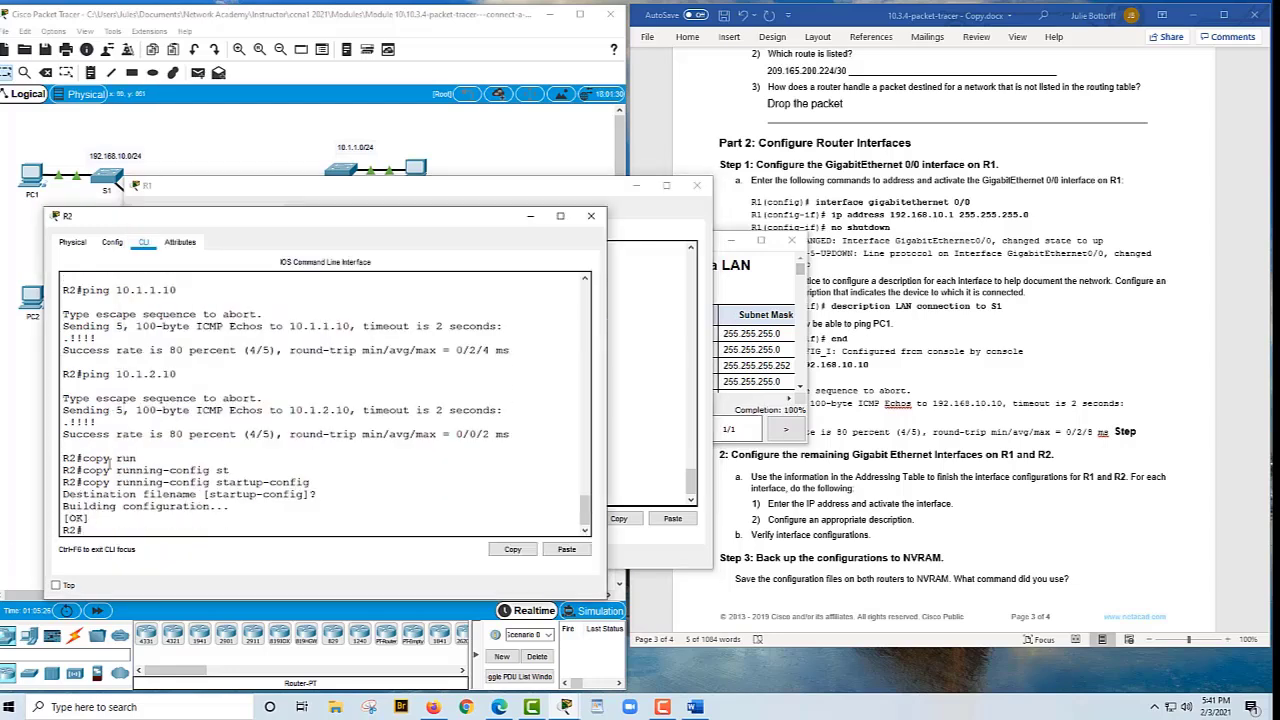
pyautogui.click(1104, 333)
pyautogui.scroll(-2, 1106, 340)
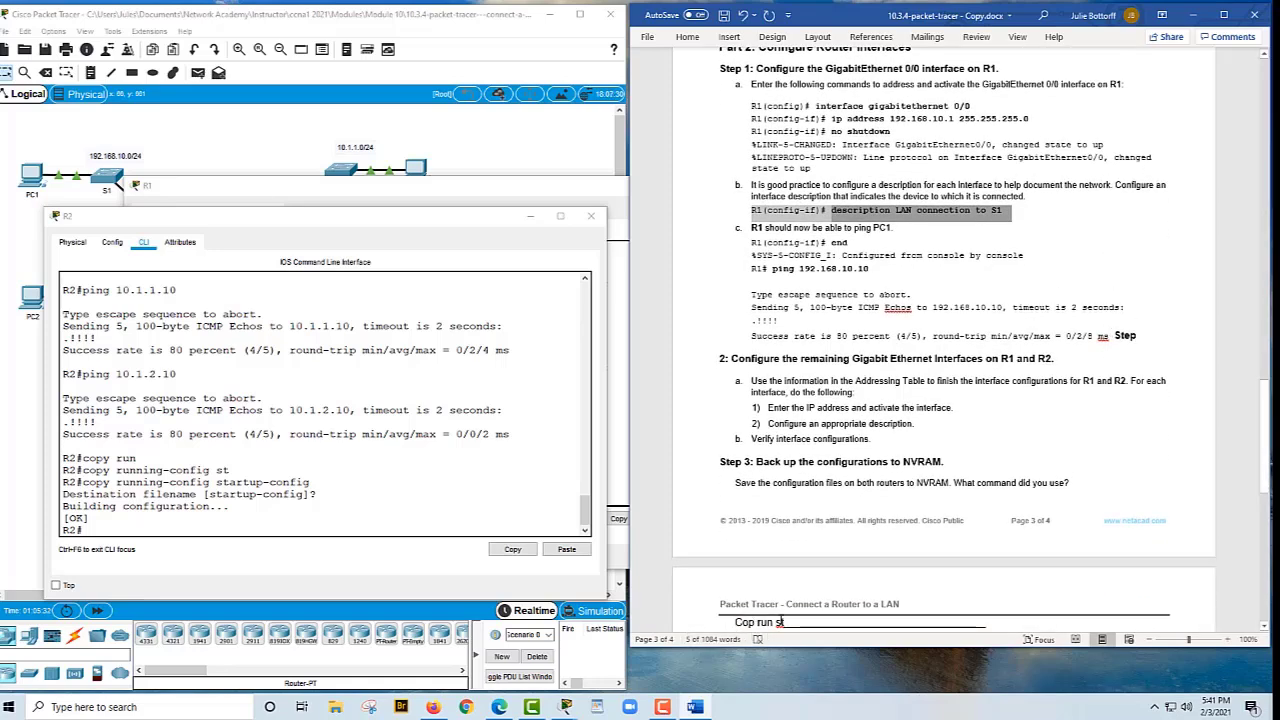
pyautogui.scroll(-1, 876, 536)
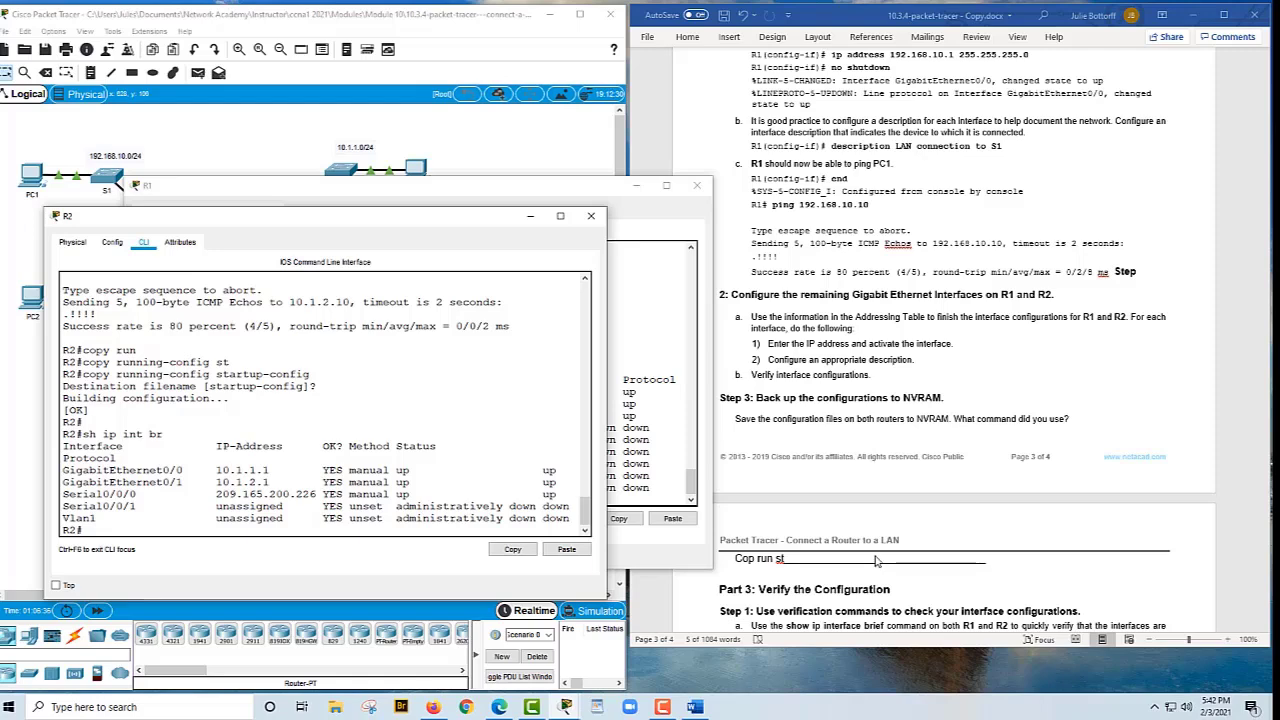
# Review R1's show ip int brief output for the worksheet's Part 3 answers, then bring up the Module 10 PDF
pyautogui.scroll(-1, 876, 560)
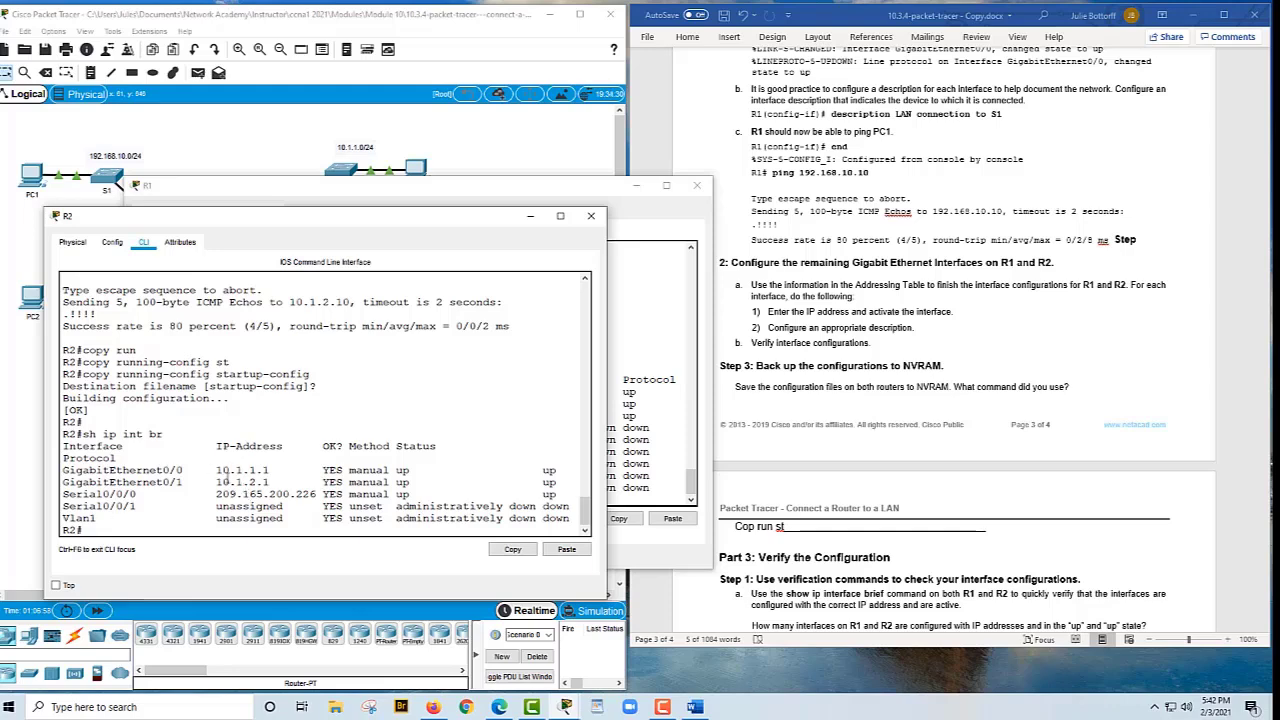
pyautogui.click(621, 330)
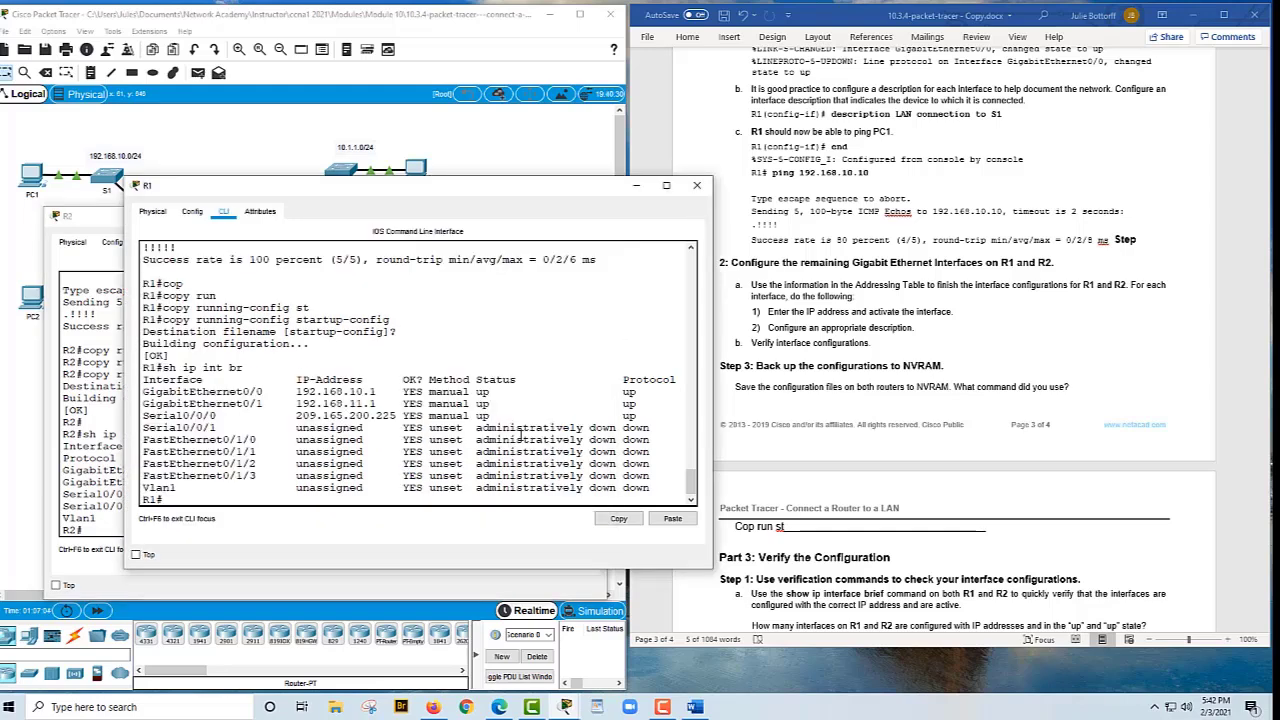
pyautogui.scroll(-1, 1108, 388)
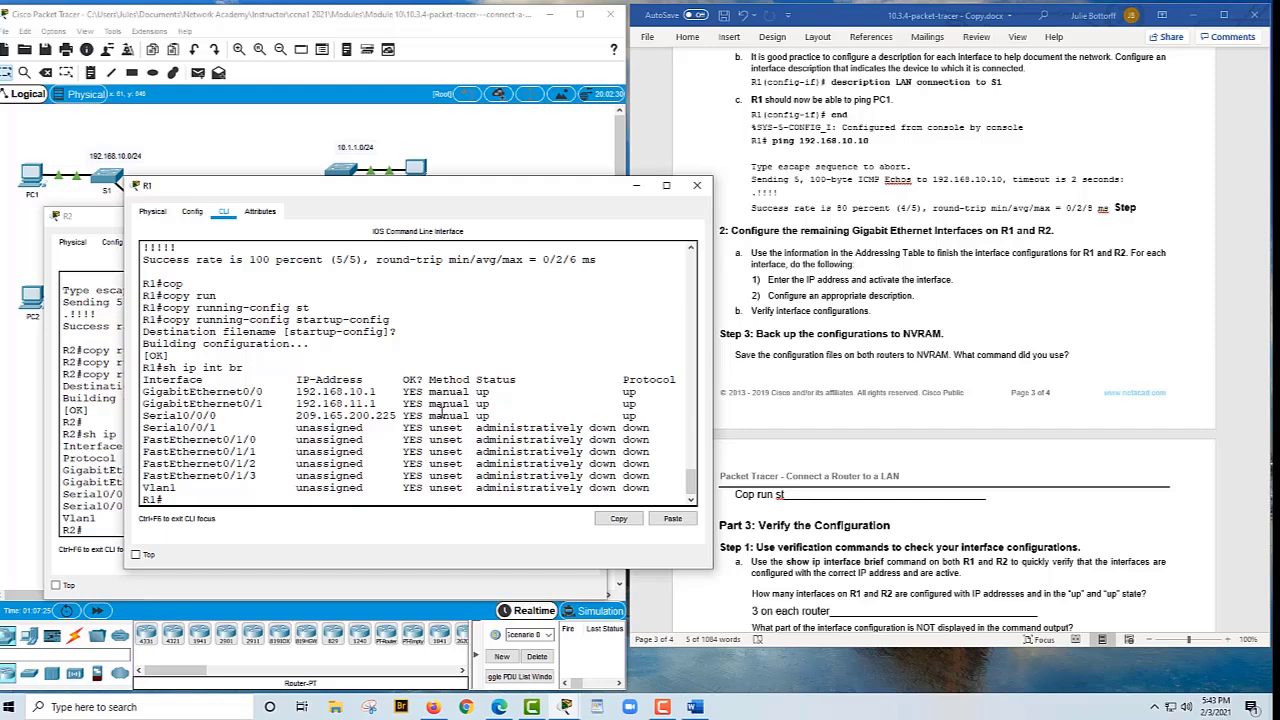
pyautogui.scroll(-1, 1032, 430)
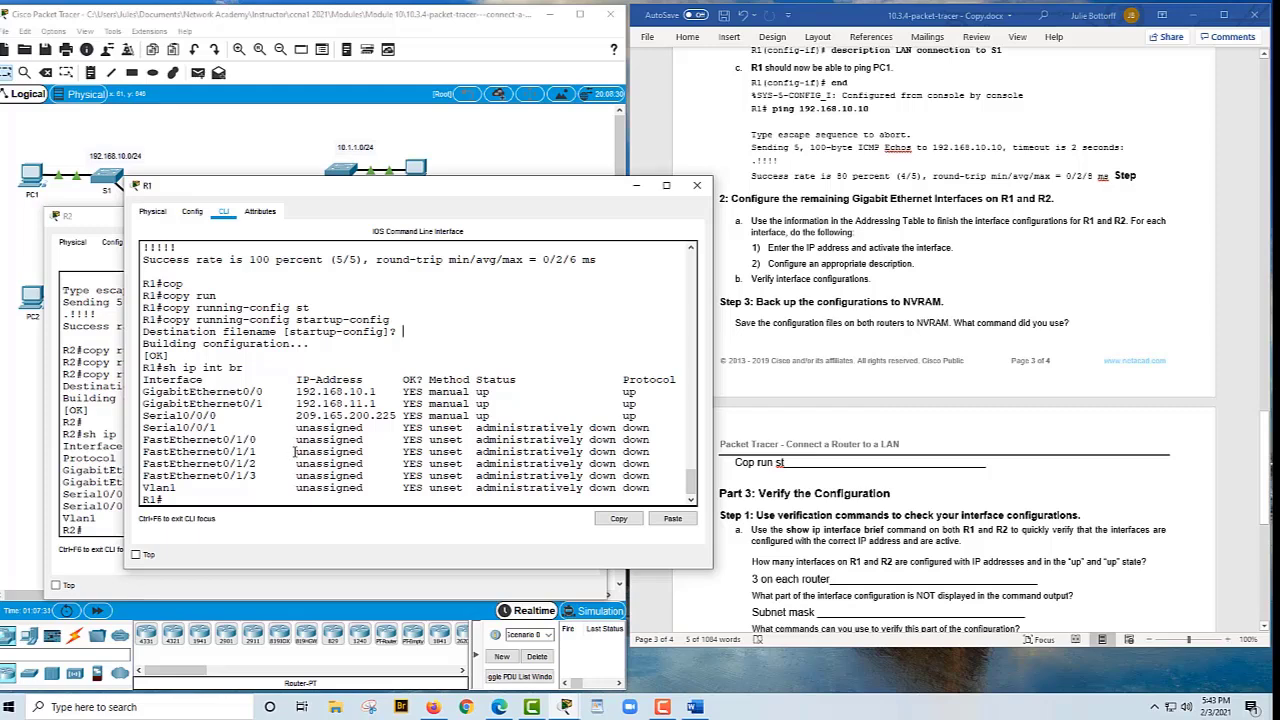
pyautogui.hotkey('alt', 'Tab')
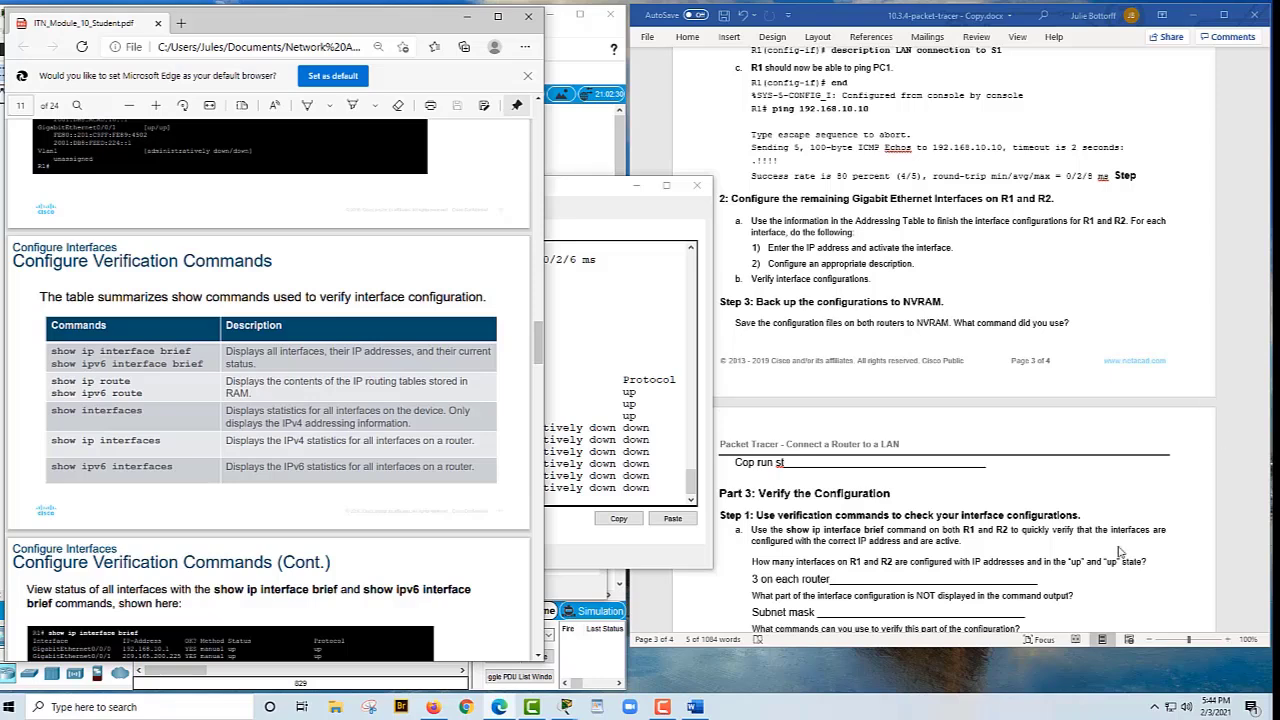
# Read the verification-commands table in the Module 10 PDF, then return to the router's command line
pyautogui.scroll(-1, 1082, 613)
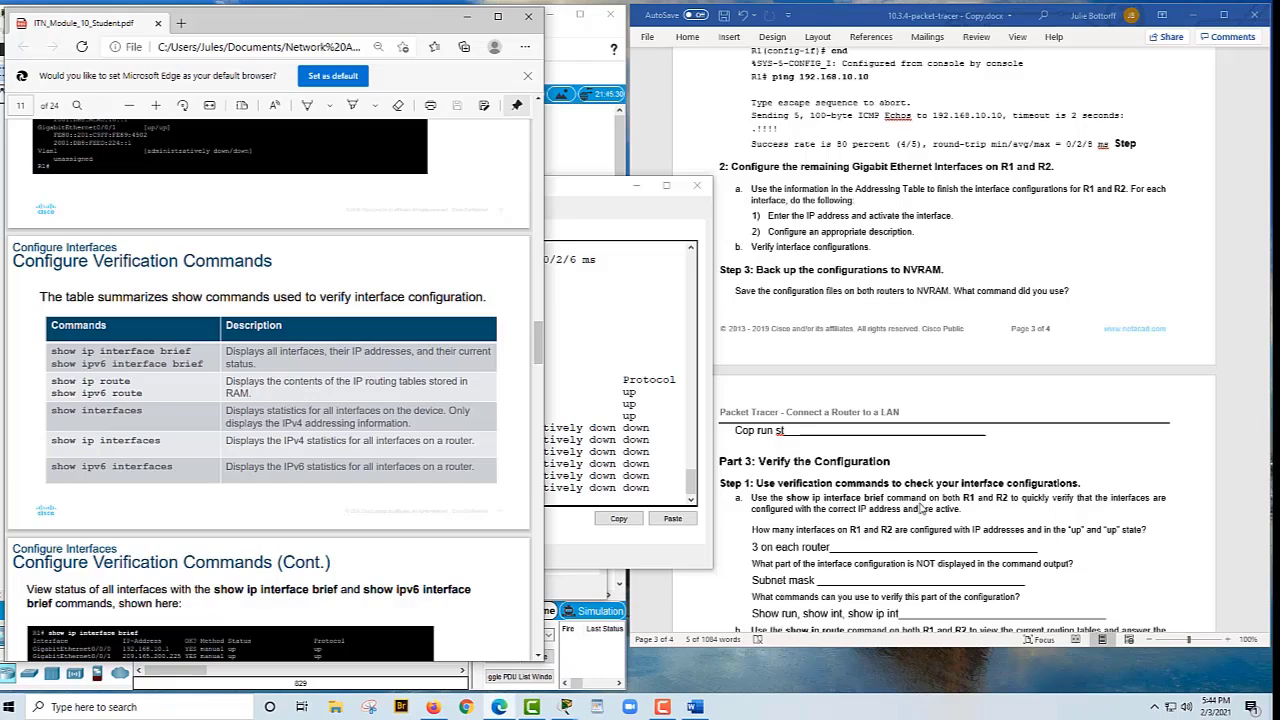
pyautogui.scroll(-1, 884, 527)
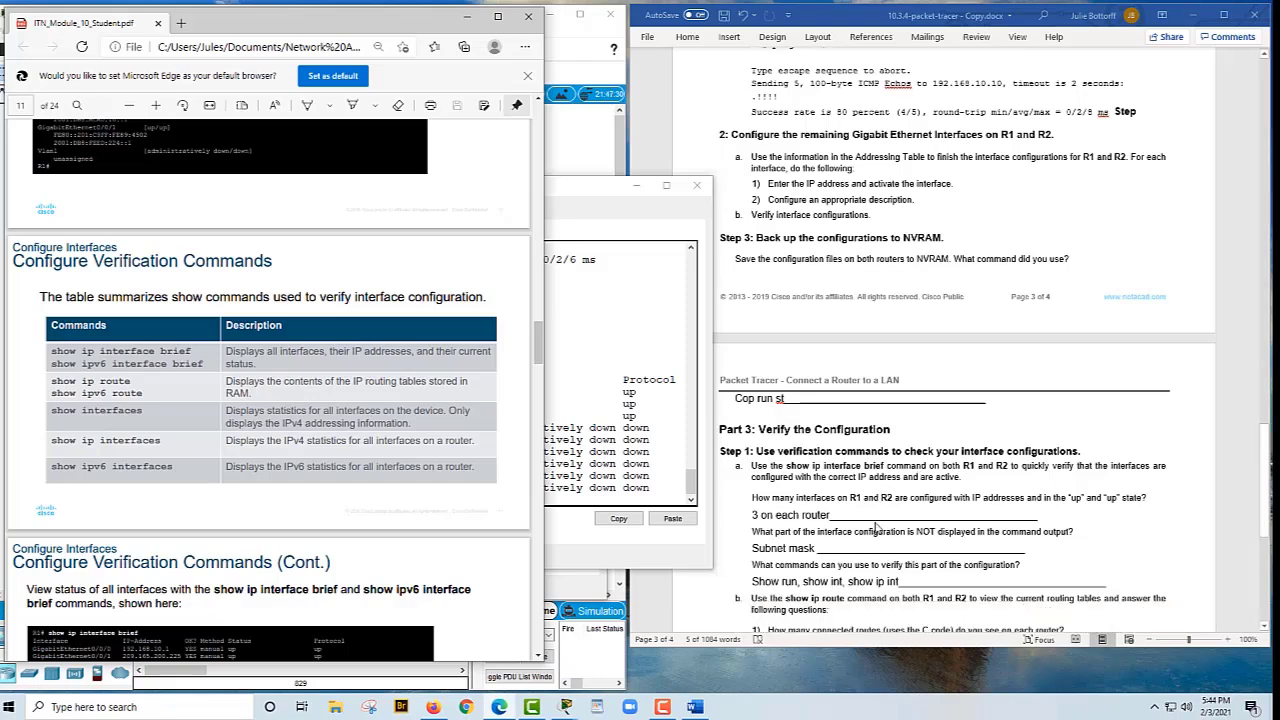
pyautogui.click(607, 402)
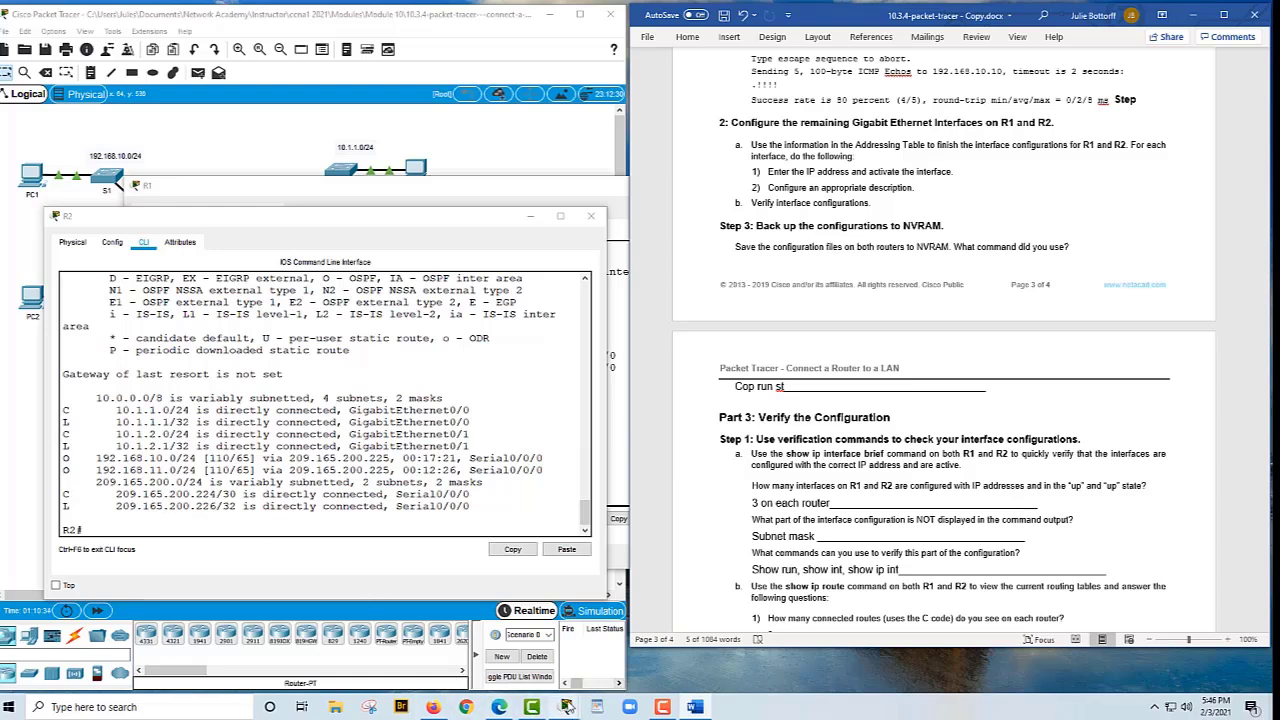
# Read R1's show ip route output to count 3 connected and 2 OSPF routes
pyautogui.moveTo(566, 706)
pyautogui.click(576, 656)
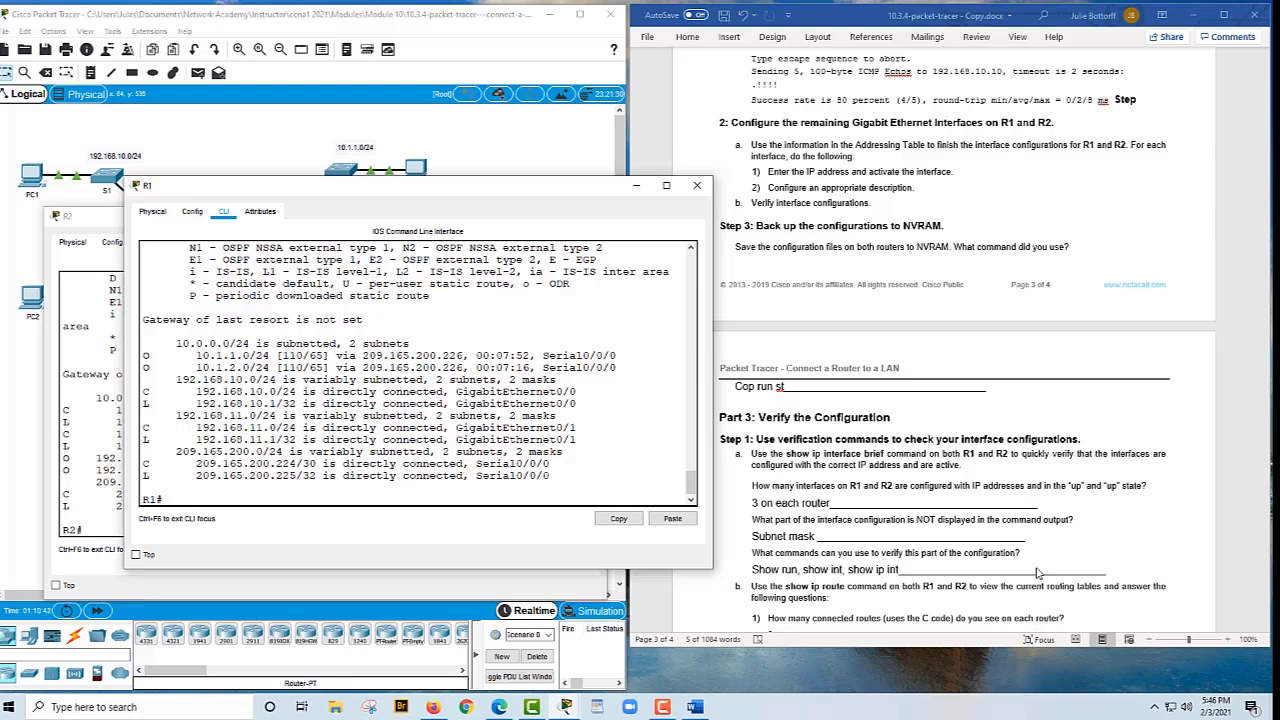
pyautogui.scroll(-1, 1038, 573)
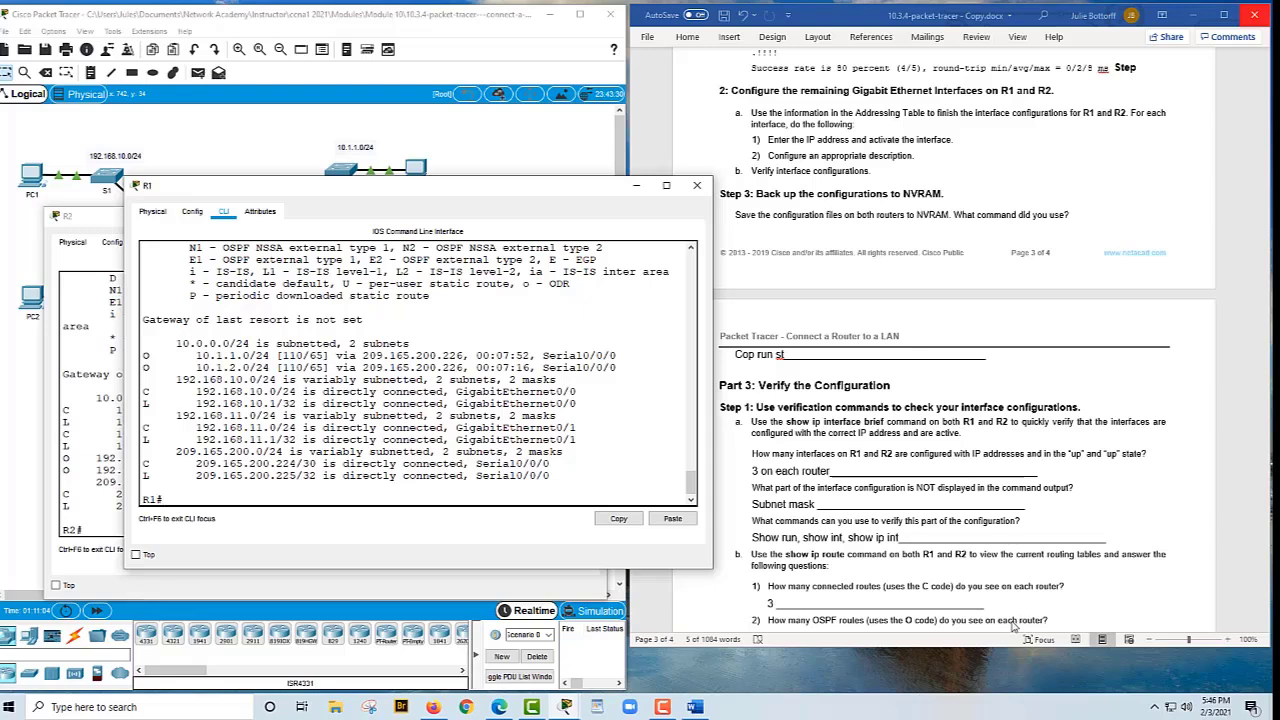
pyautogui.scroll(-1, 1013, 625)
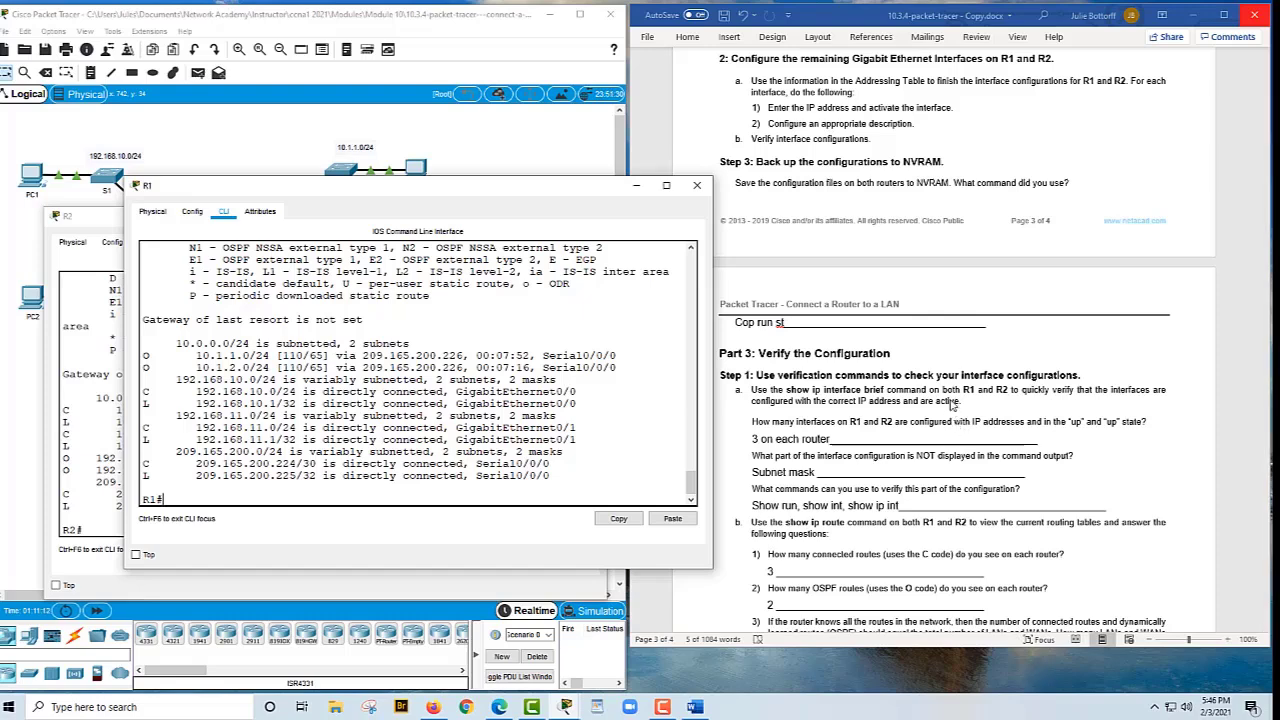
pyautogui.scroll(-1, 952, 403)
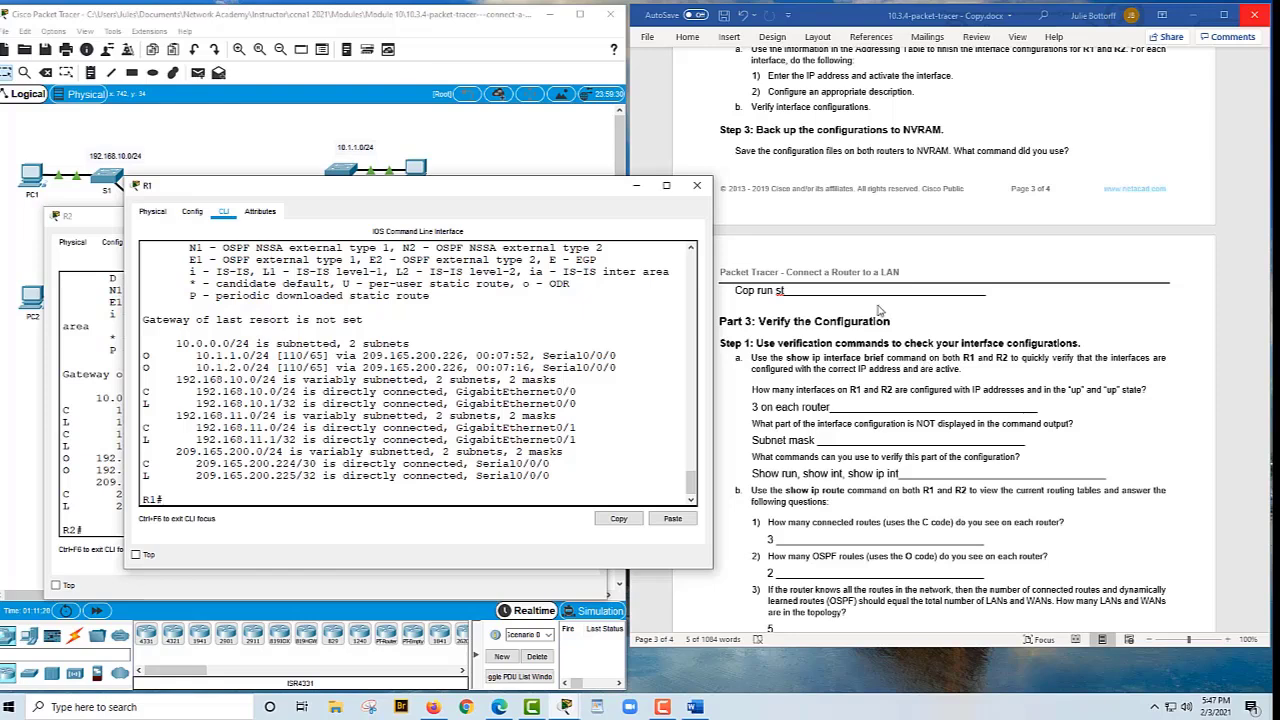
pyautogui.click(518, 137)
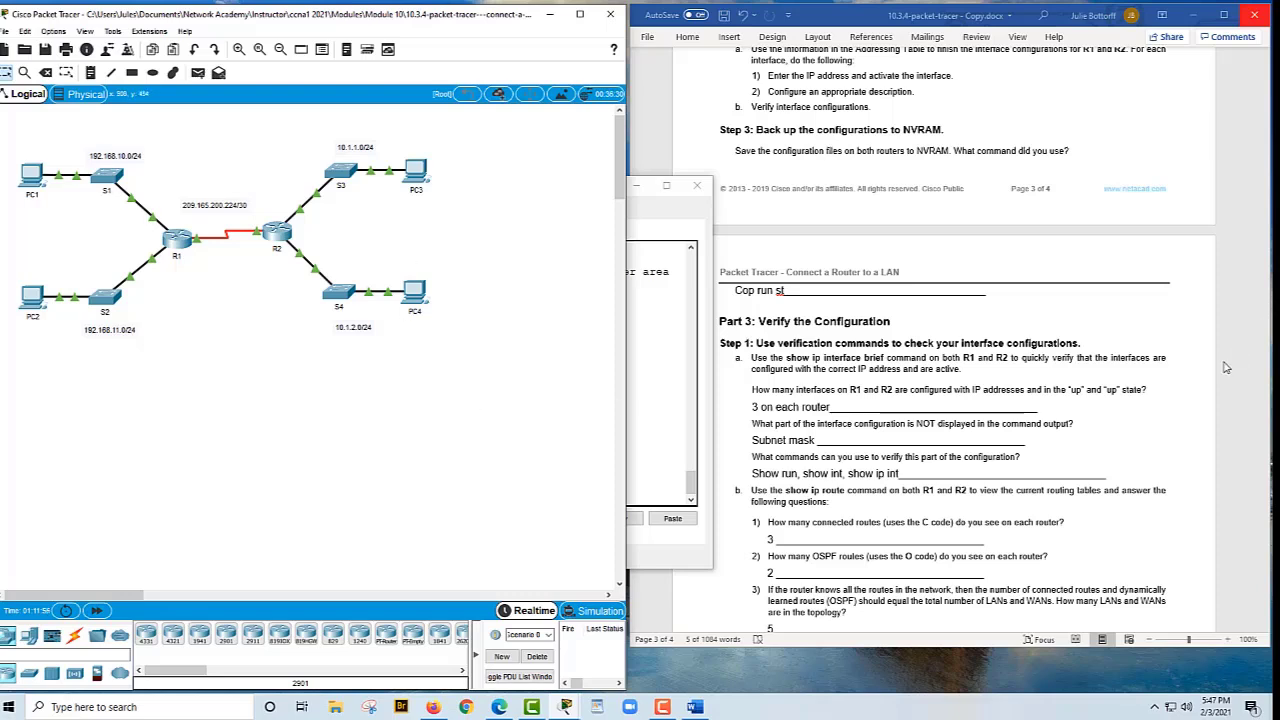
# Review the worksheet's routing answers, then bring up previews of the open Packet Tracer windows
pyautogui.scroll(-1, 872, 558)
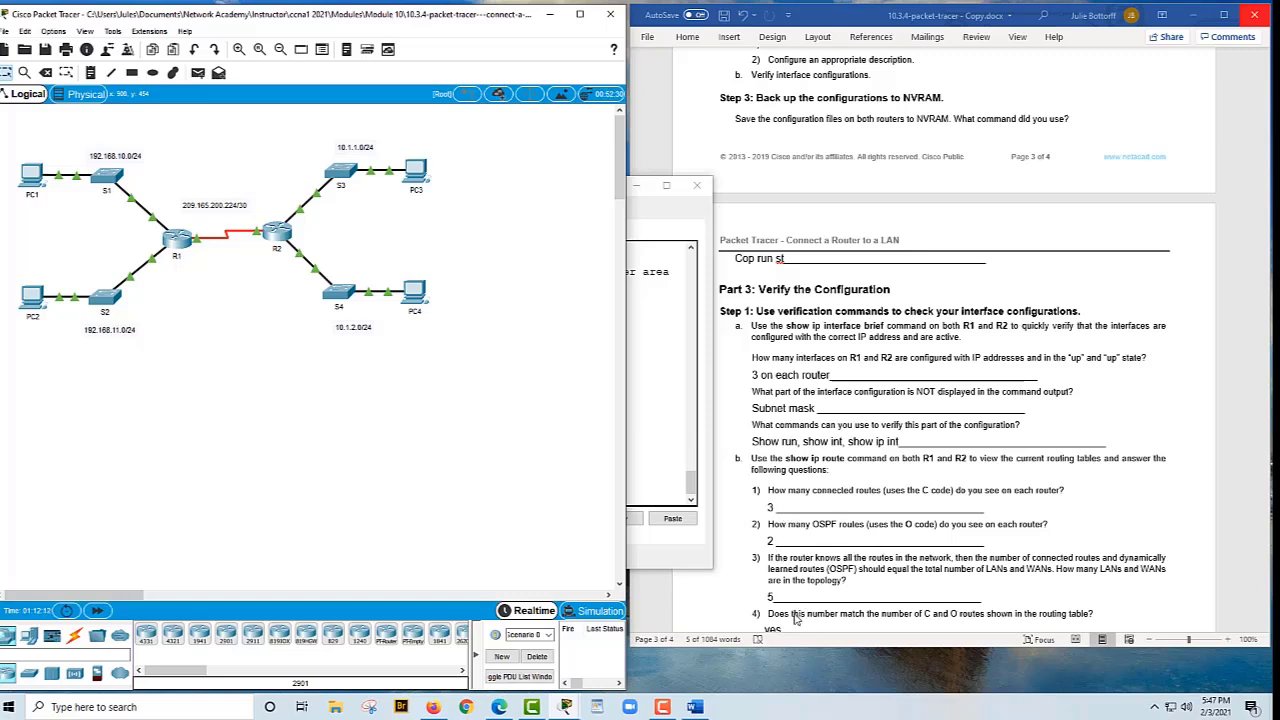
pyautogui.scroll(-1, 791, 592)
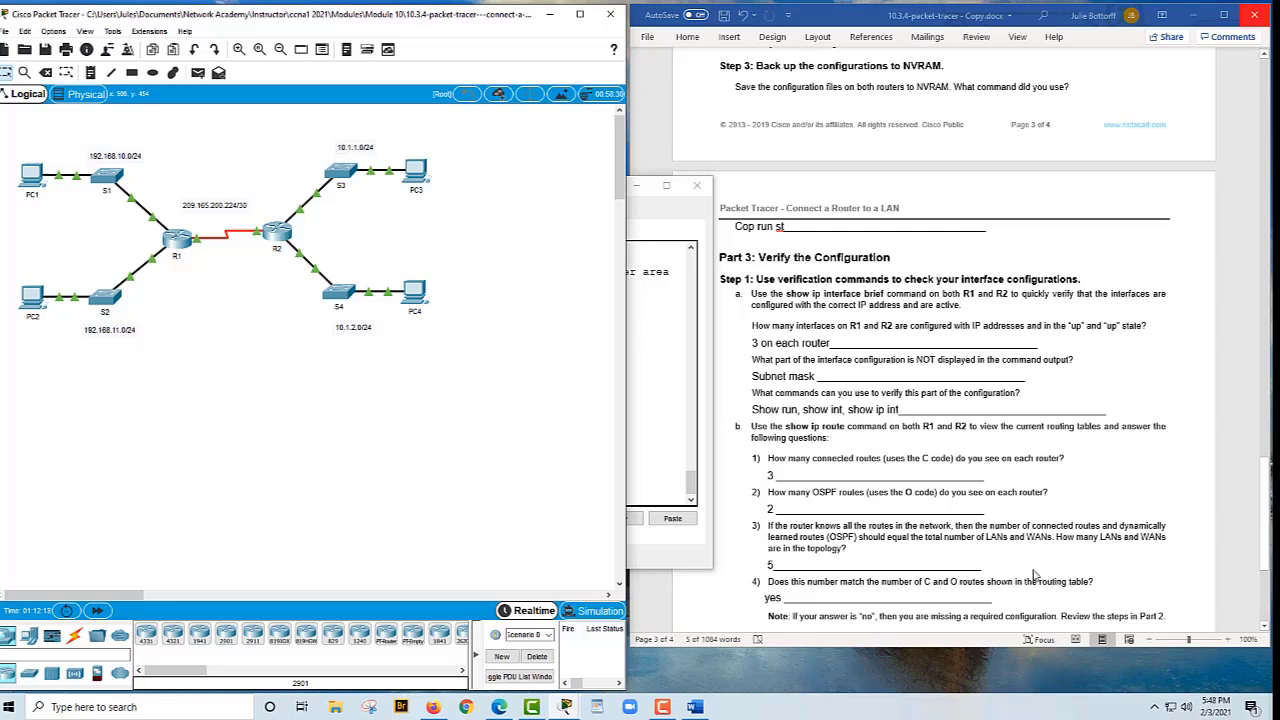
pyautogui.scroll(-1, 1037, 555)
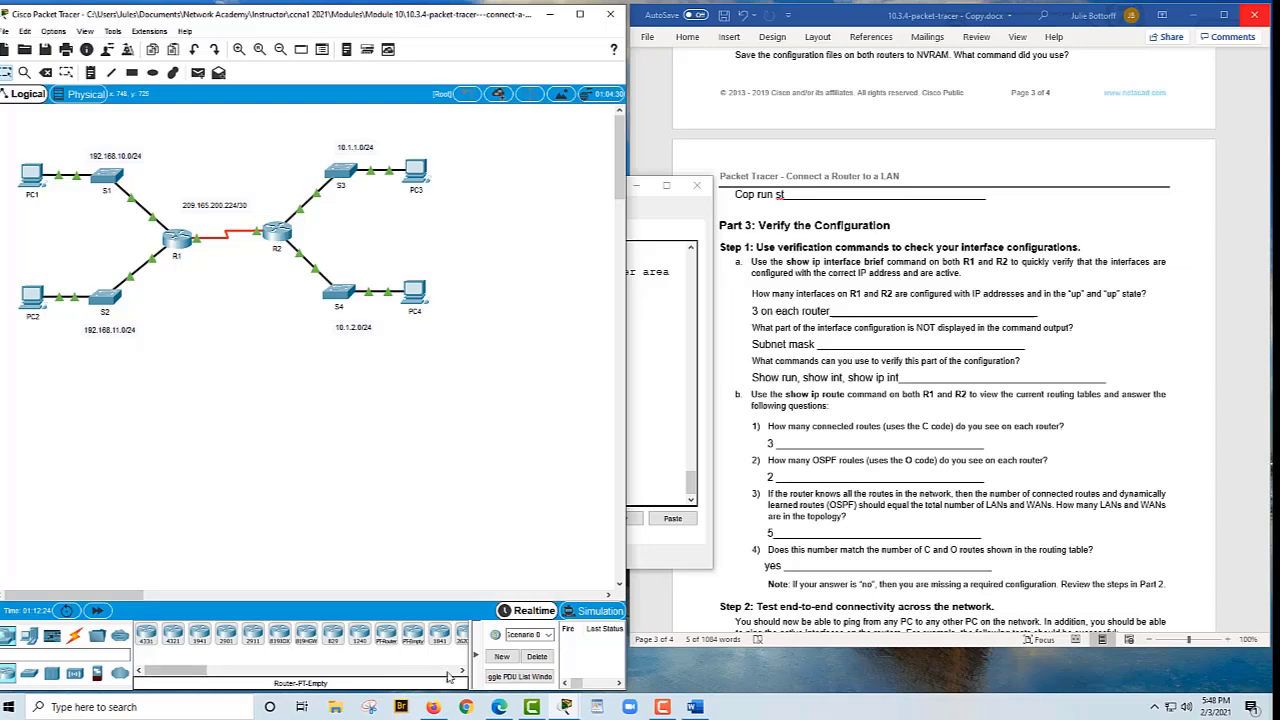
pyautogui.click(567, 706)
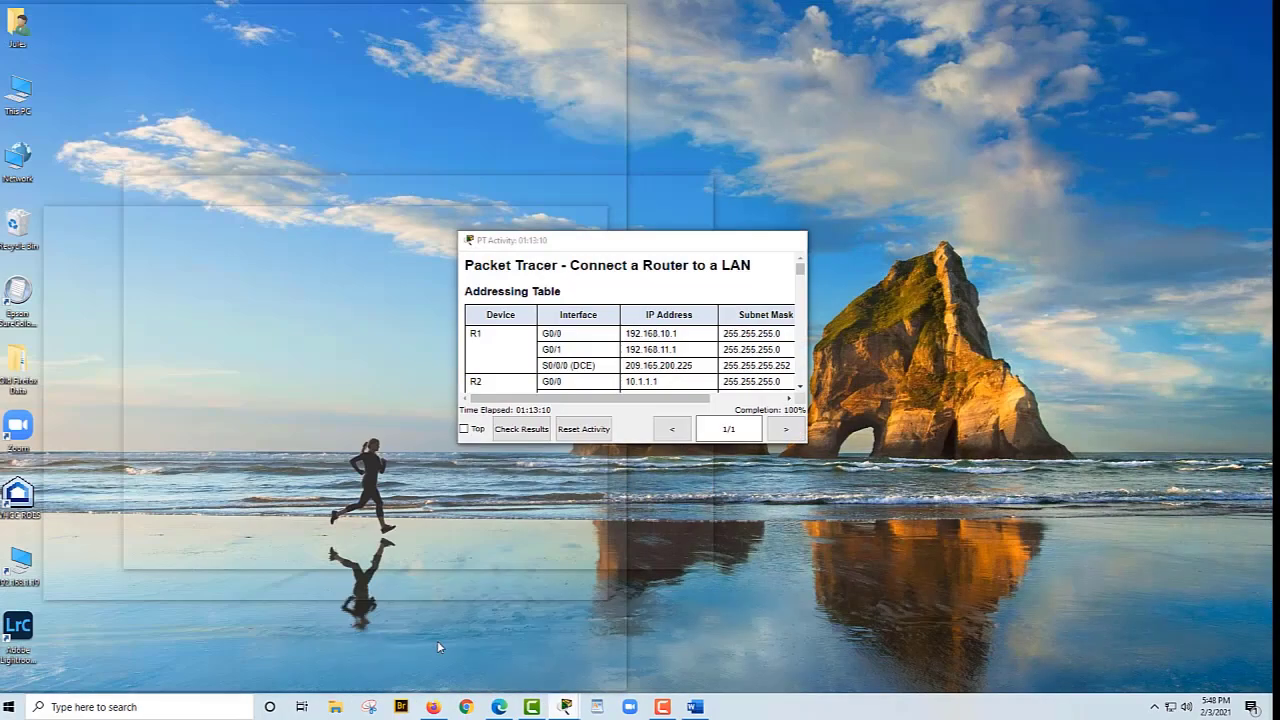
# Confirm the activity scores 54/54 with all assessment items correct, then show the PC1–PC4 addressing rows
pyautogui.click(437, 640)
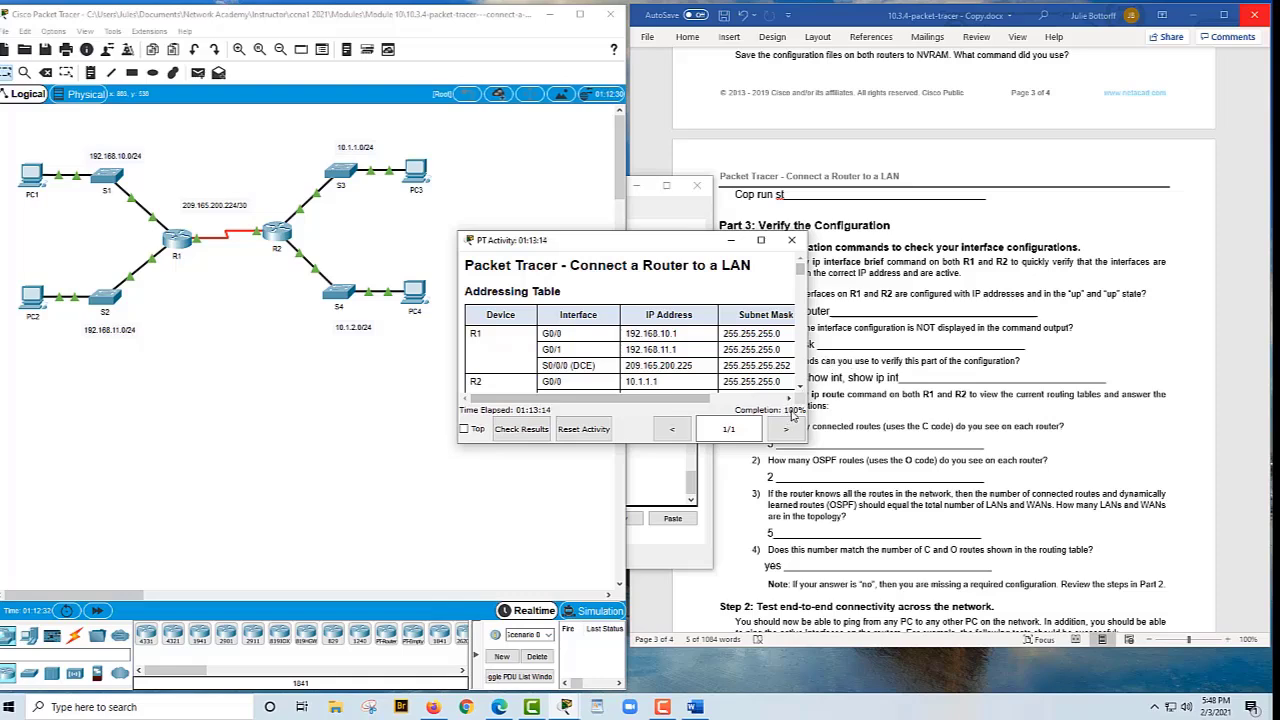
pyautogui.click(522, 429)
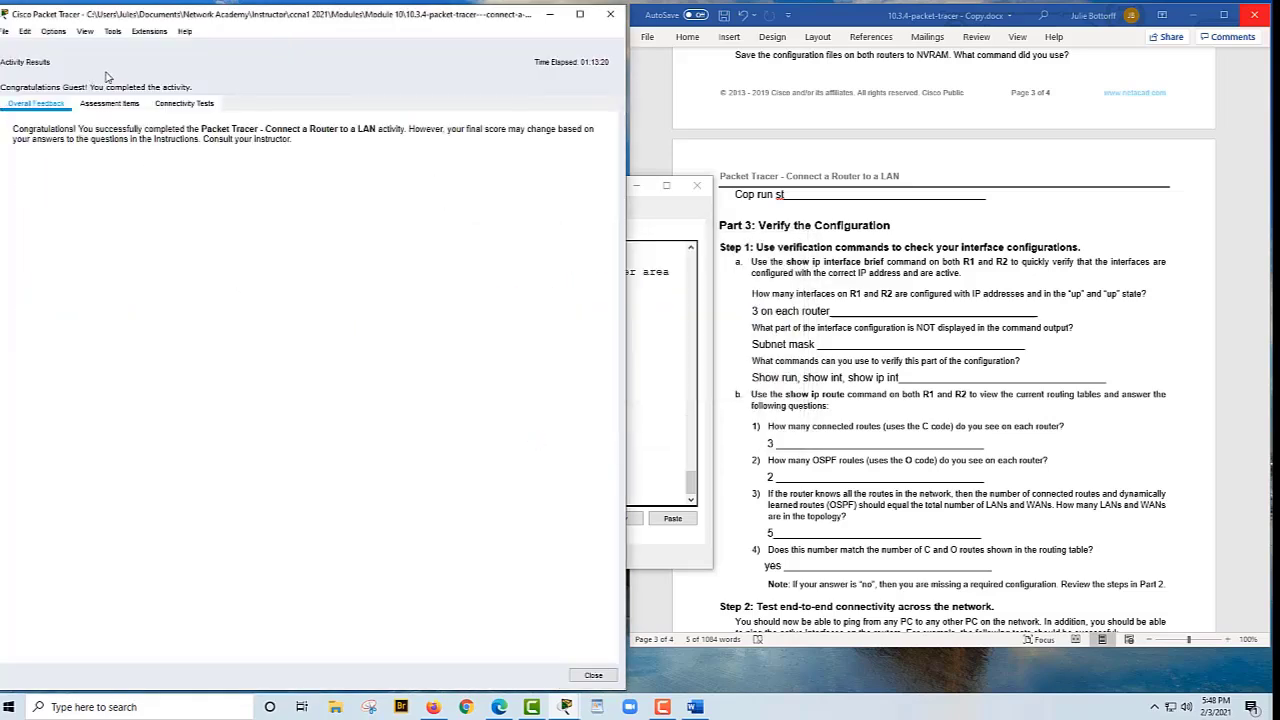
pyautogui.click(101, 106)
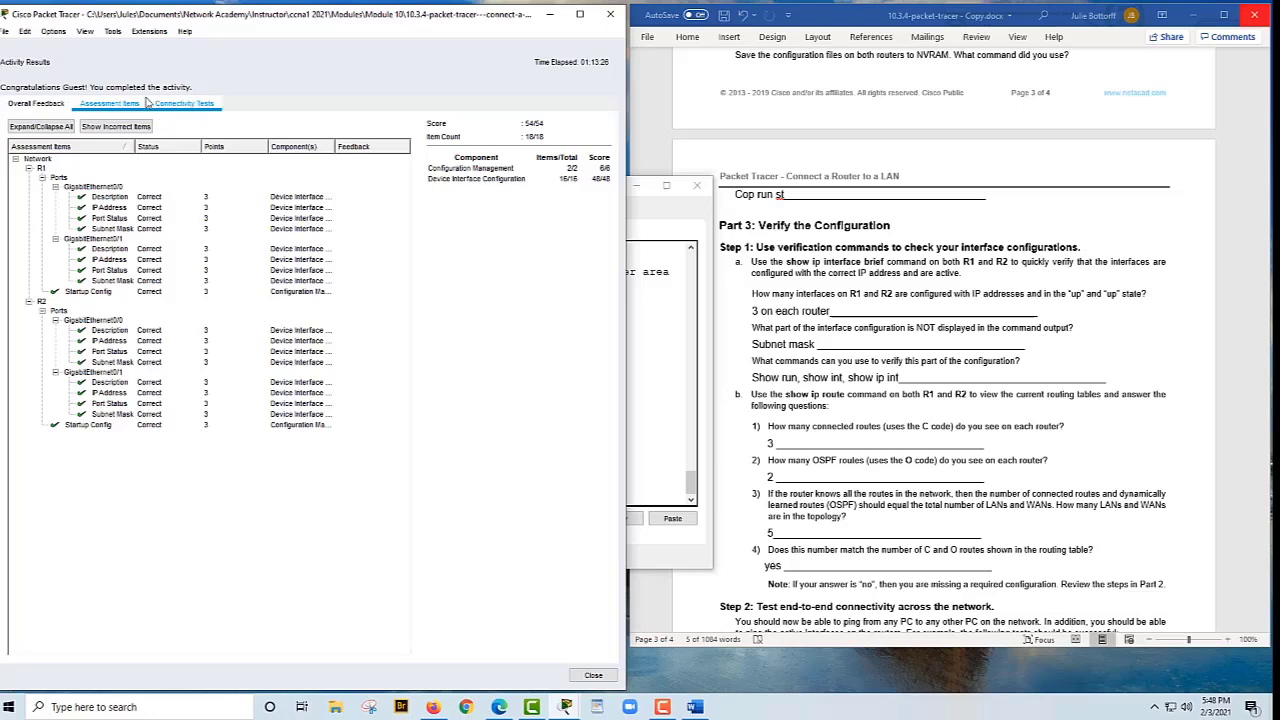
pyautogui.click(594, 676)
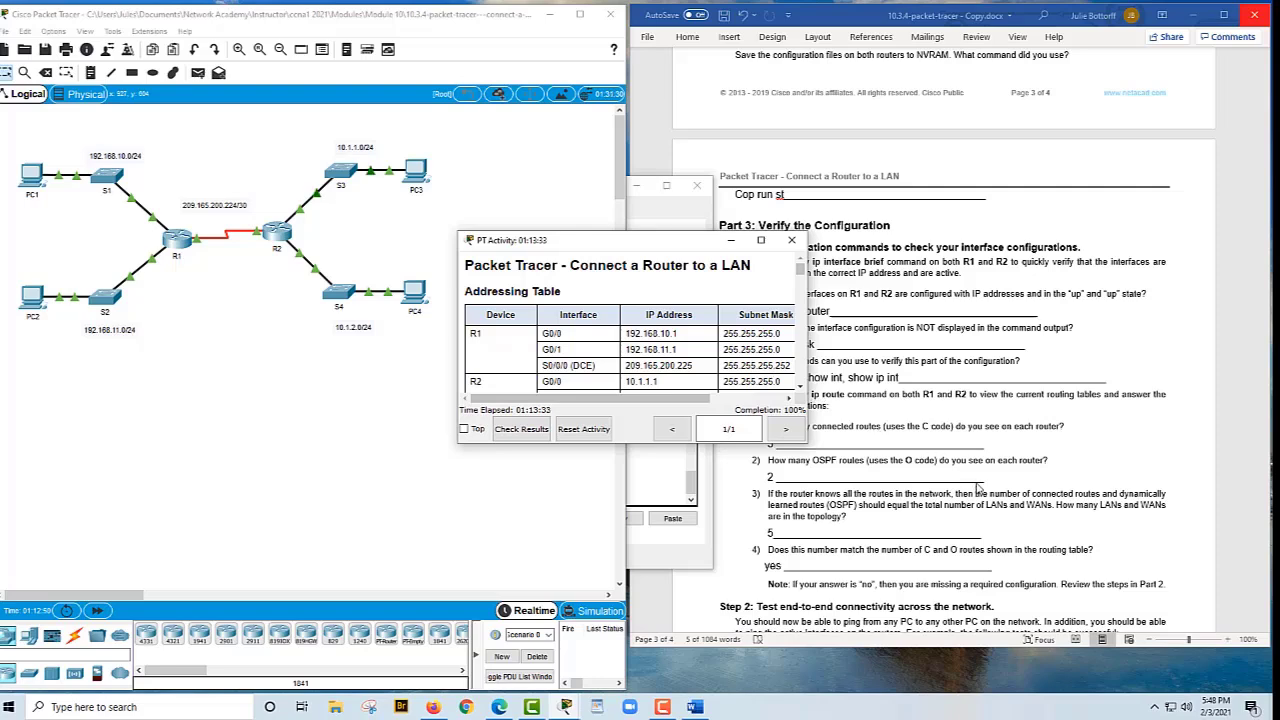
pyautogui.scroll(-1, 977, 487)
pyautogui.scroll(-2, 975, 485)
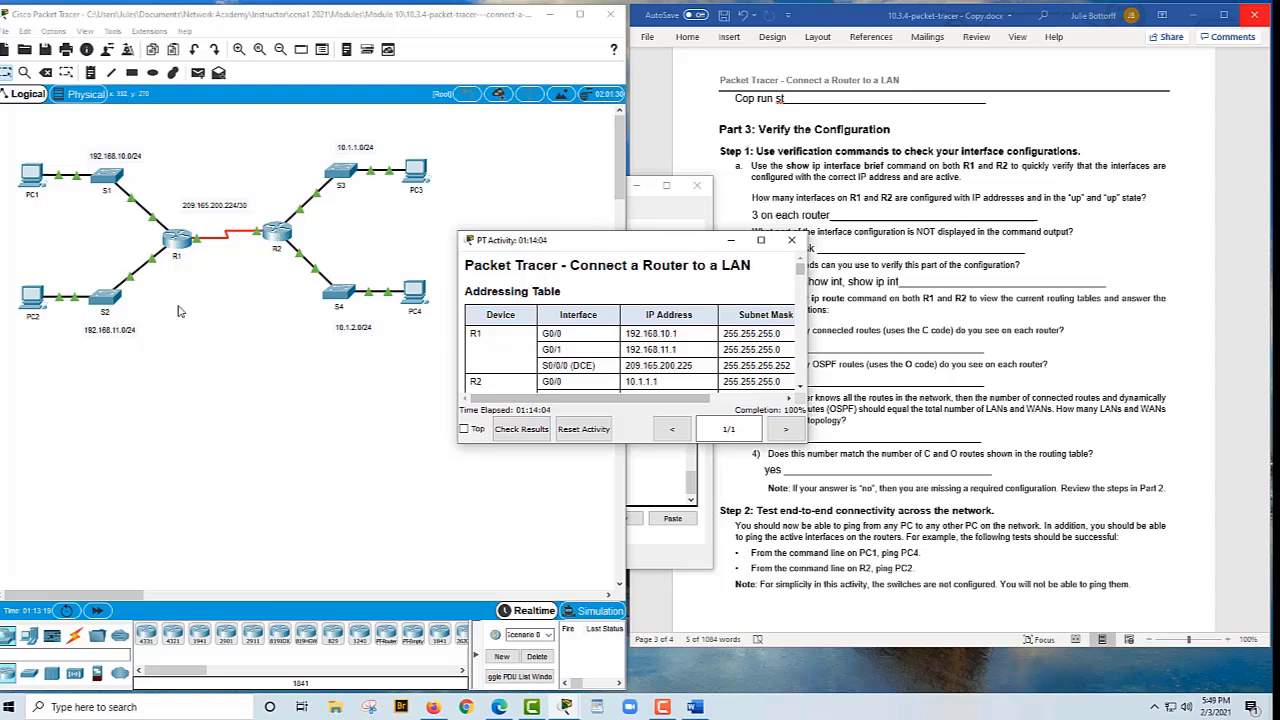
pyautogui.scroll(-3, 630, 330)
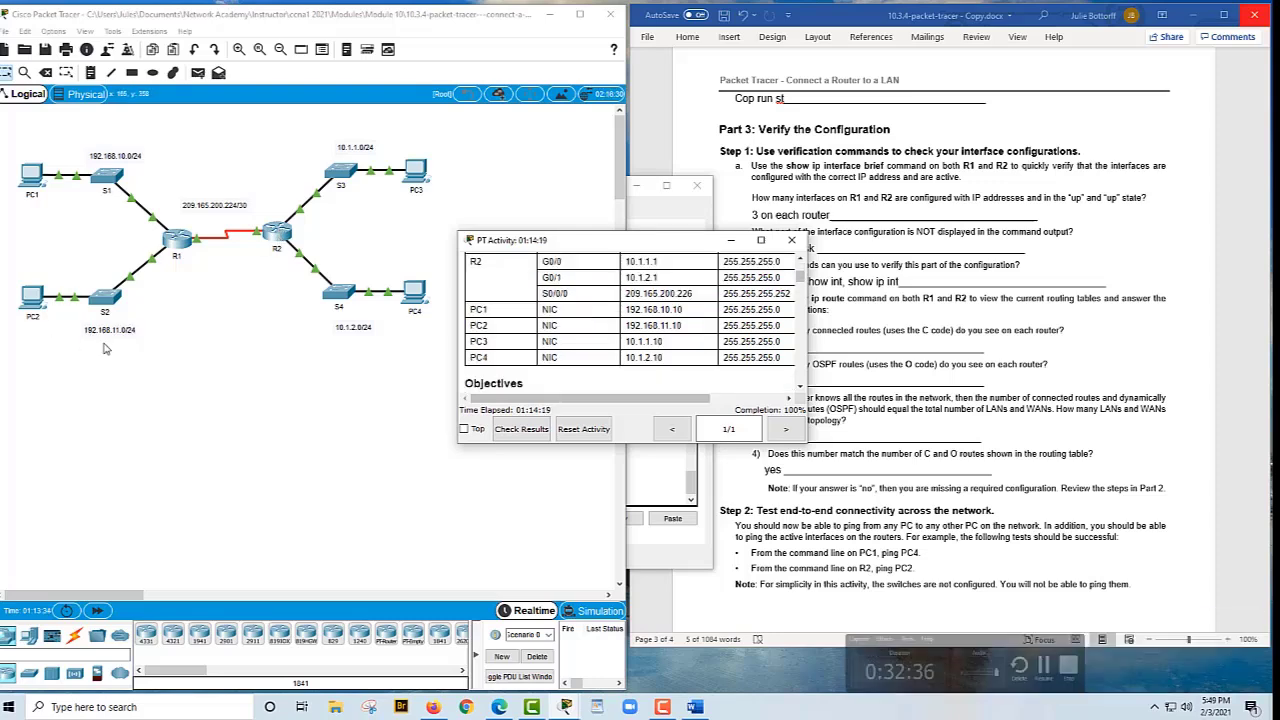
# From PC1's command prompt, ping PC4 at 10.1.2.10 successfully
pyautogui.click(31, 176)
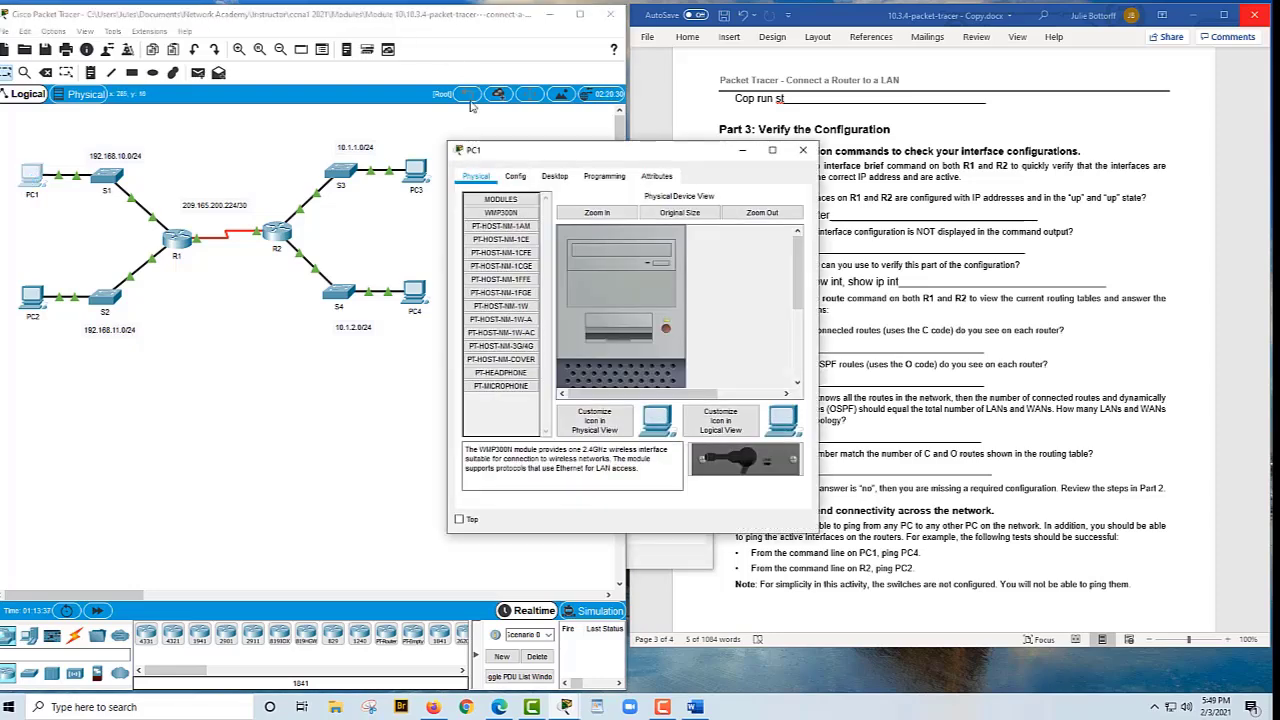
pyautogui.click(554, 176)
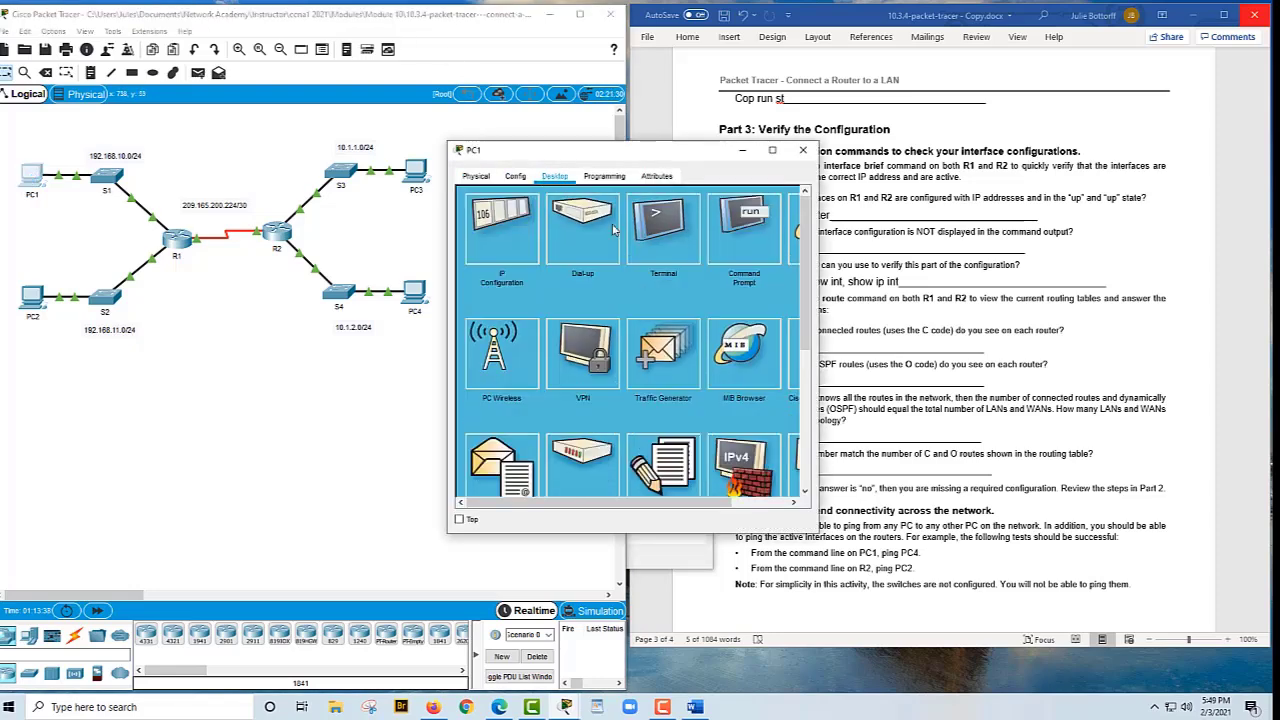
pyautogui.click(750, 240)
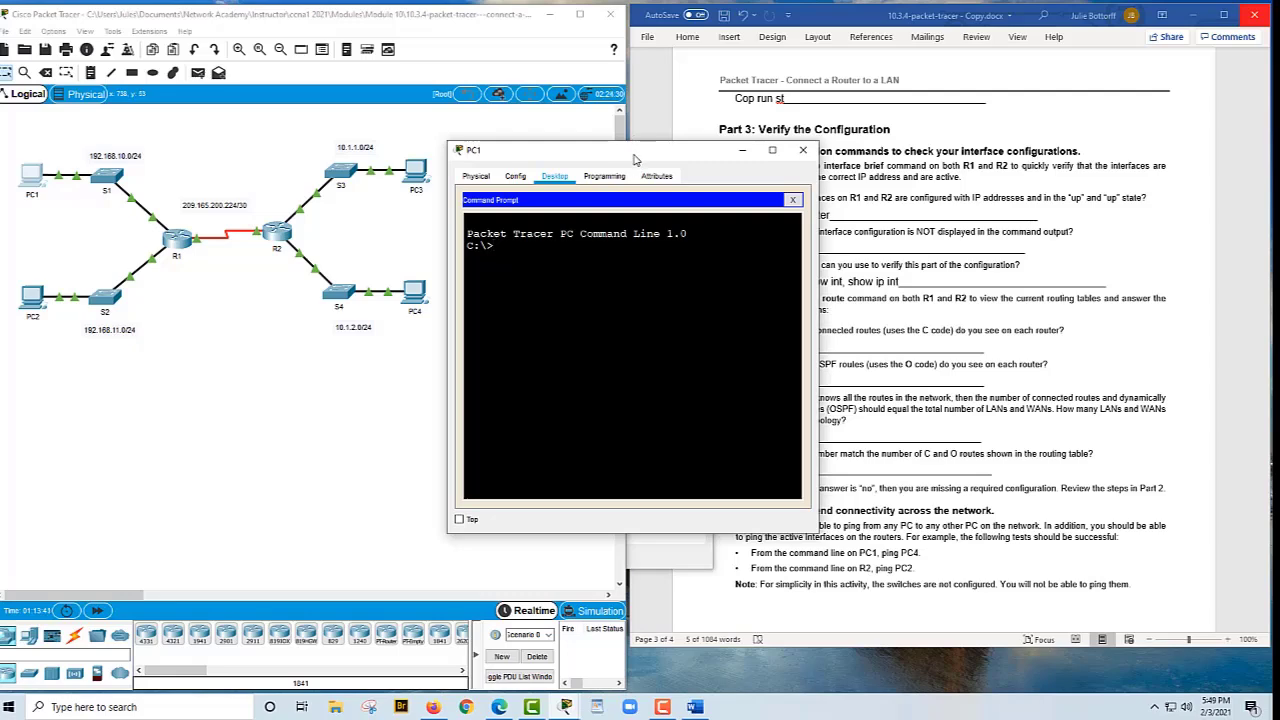
pyautogui.moveTo(632, 152); pyautogui.dragTo(1004, 87)
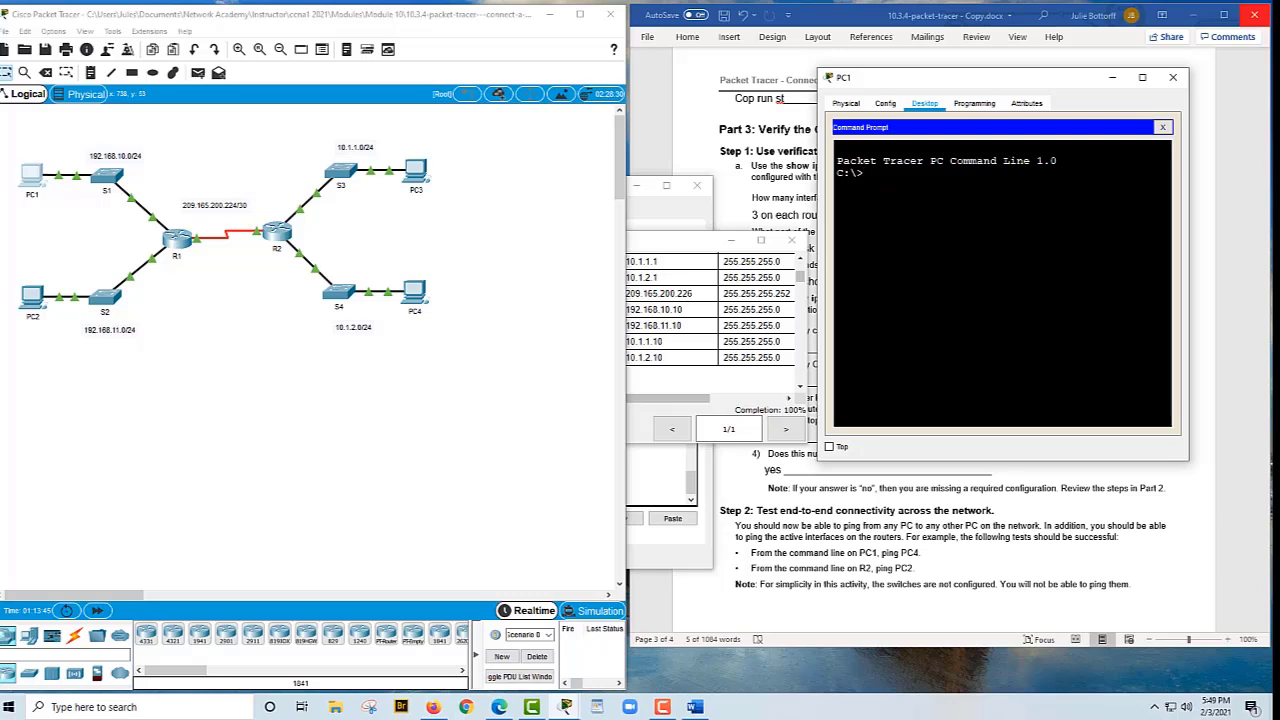
pyautogui.write('ping 10.1.2.10')
pyautogui.press('Return')
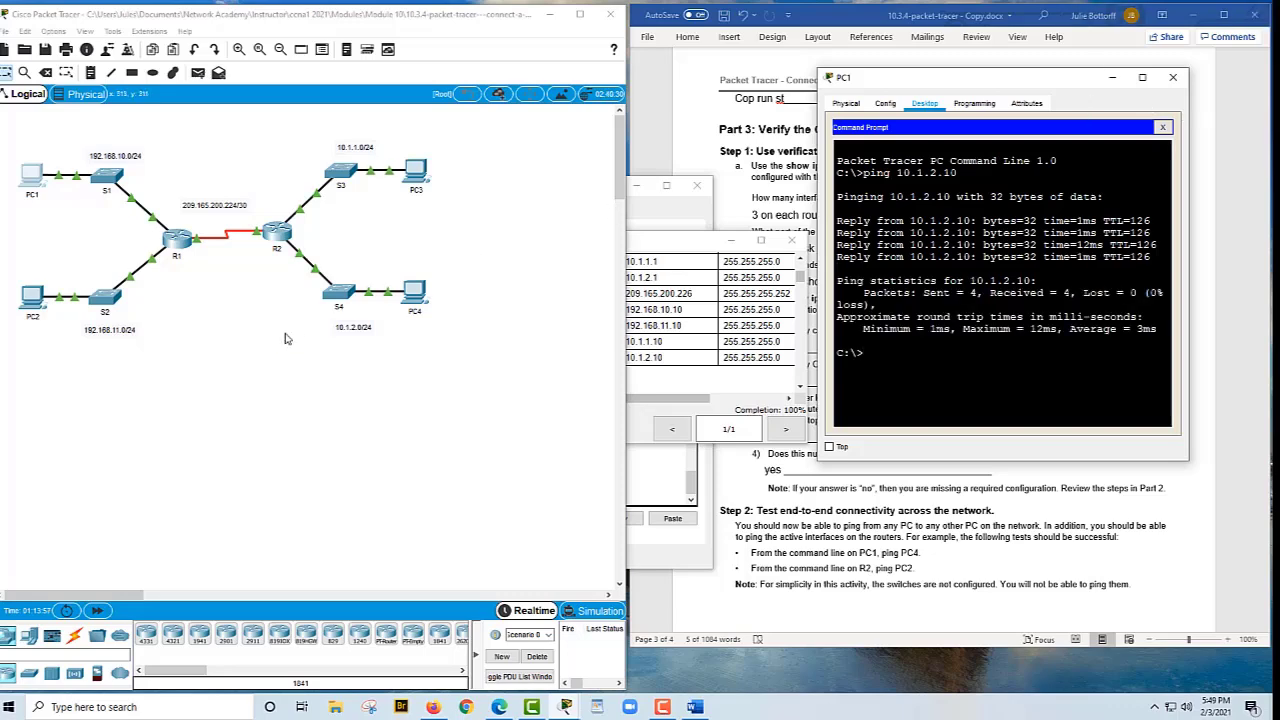
# From router R2's CLI, ping 192.168.11.10 successfully
pyautogui.click(271, 236)
pyautogui.write('ping 192.168.11.10')
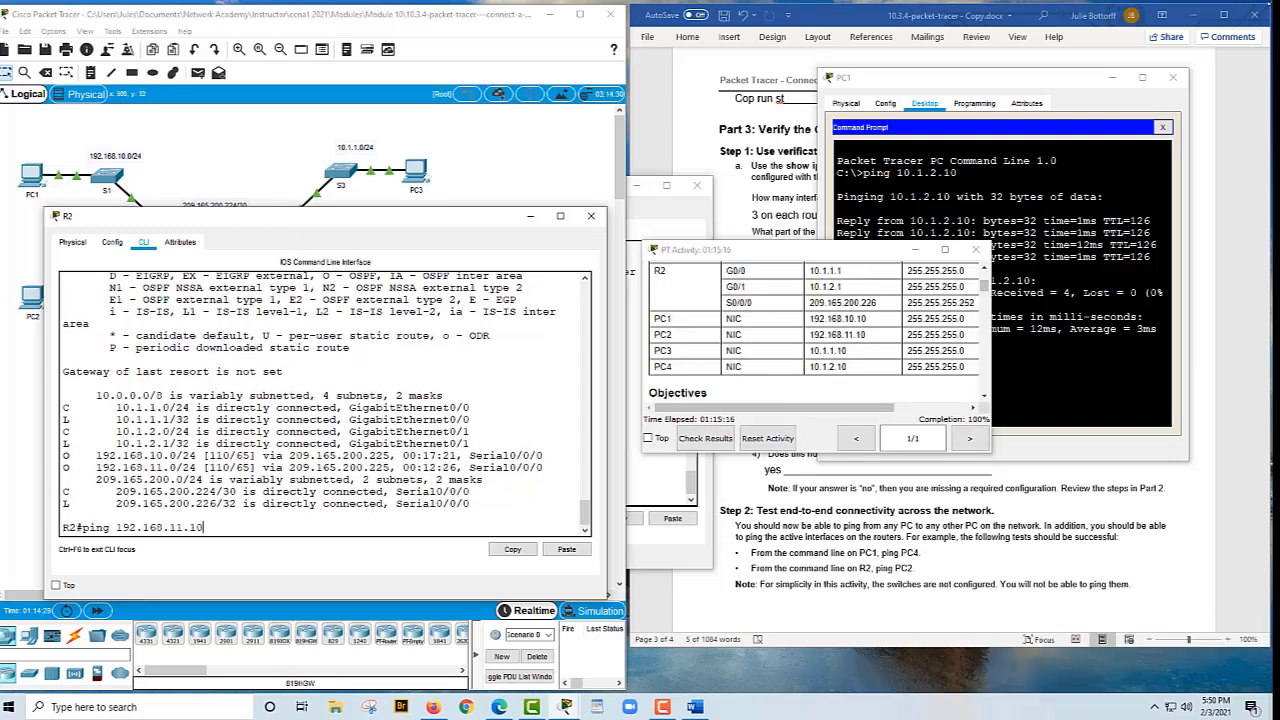
pyautogui.press('Return')
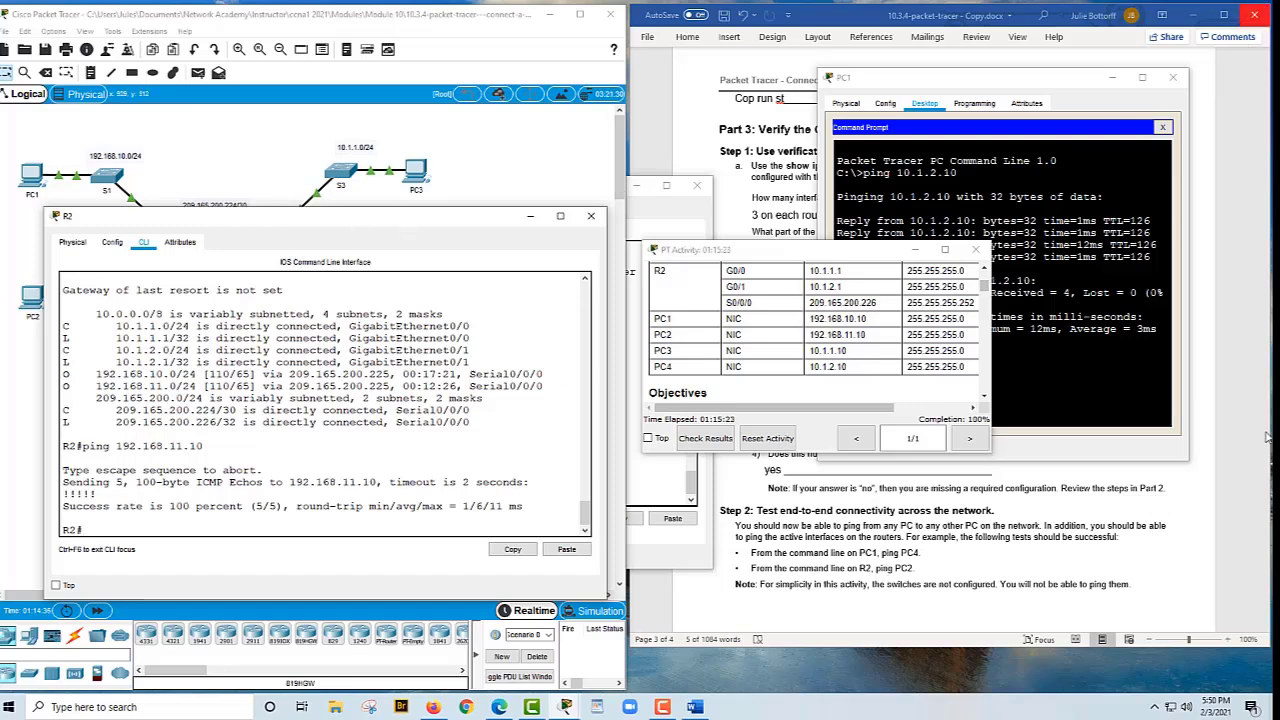
pyautogui.scroll(-1, 1262, 438)
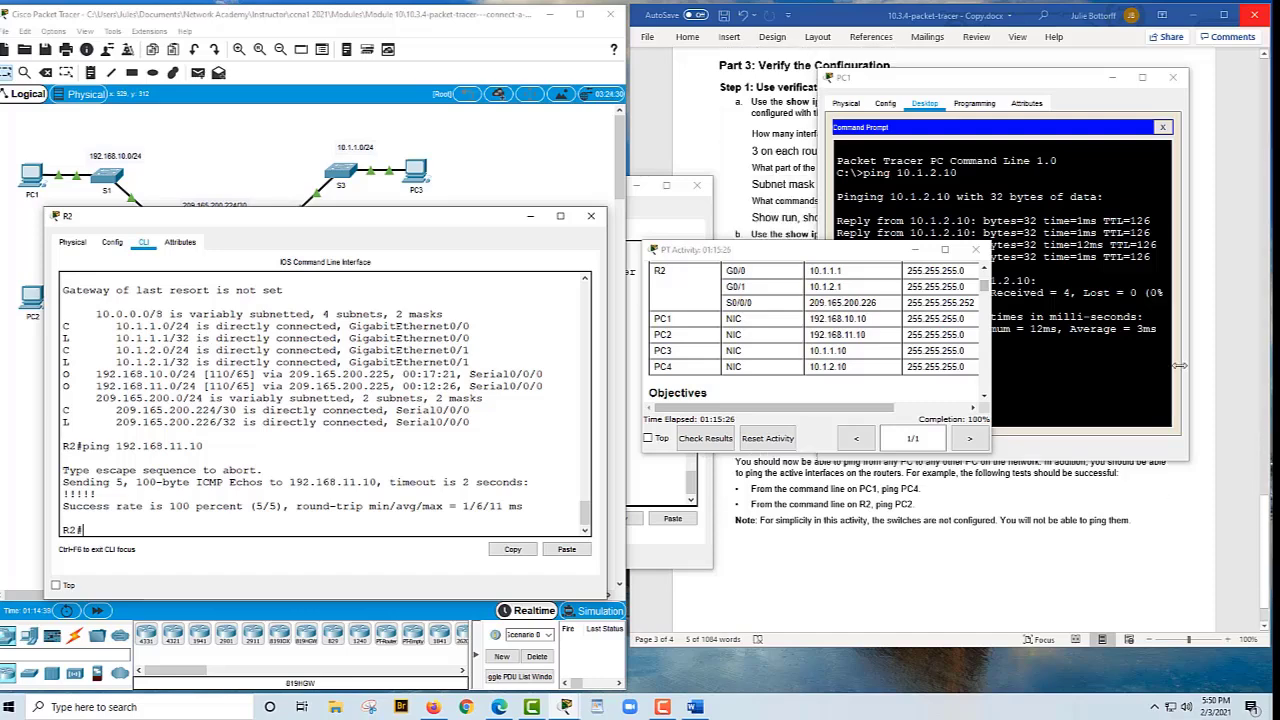
pyautogui.click(284, 148)
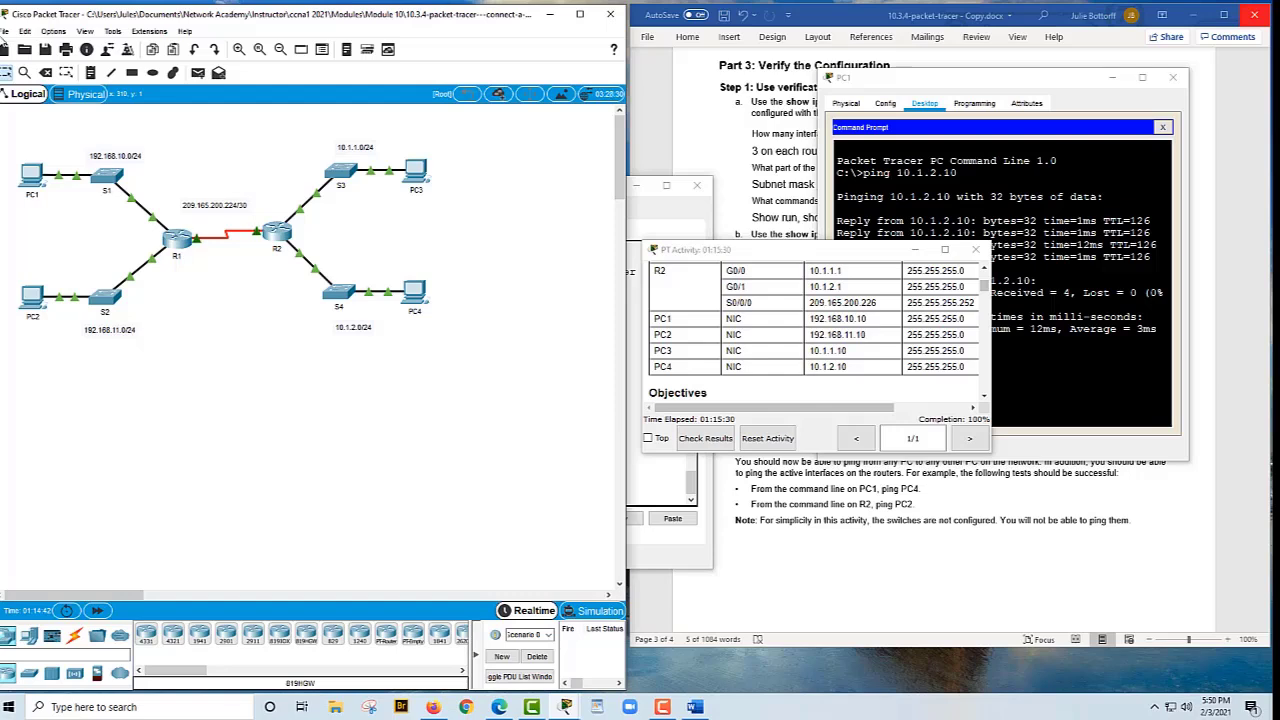
# Switch via the Word worksheet to the browser's NetAcad course page
pyautogui.click(5, 31)
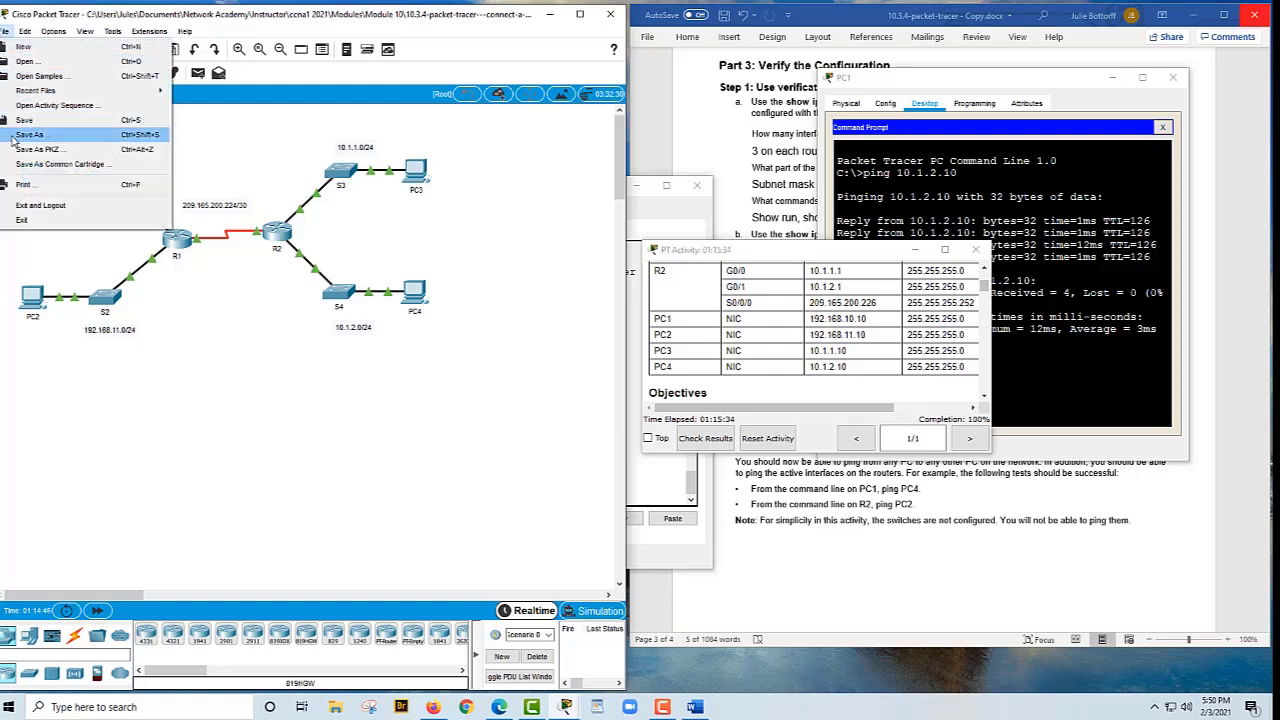
pyautogui.click(908, 545)
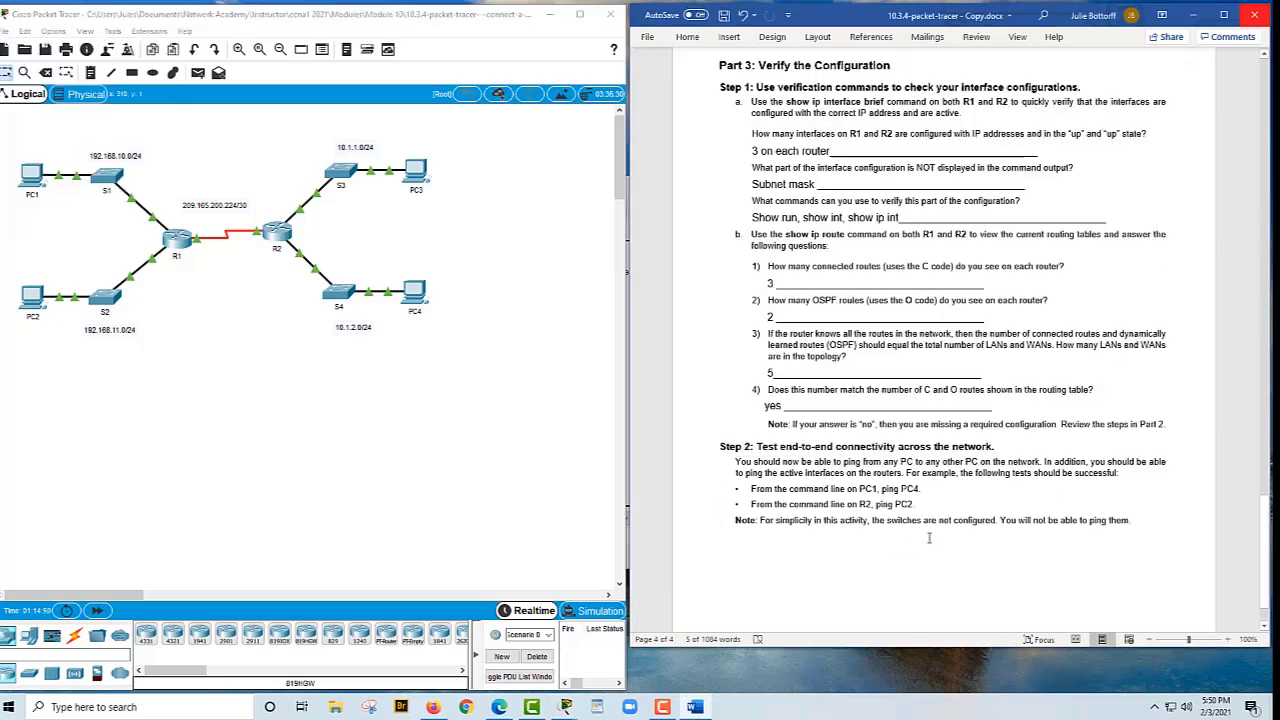
pyautogui.click(432, 707)
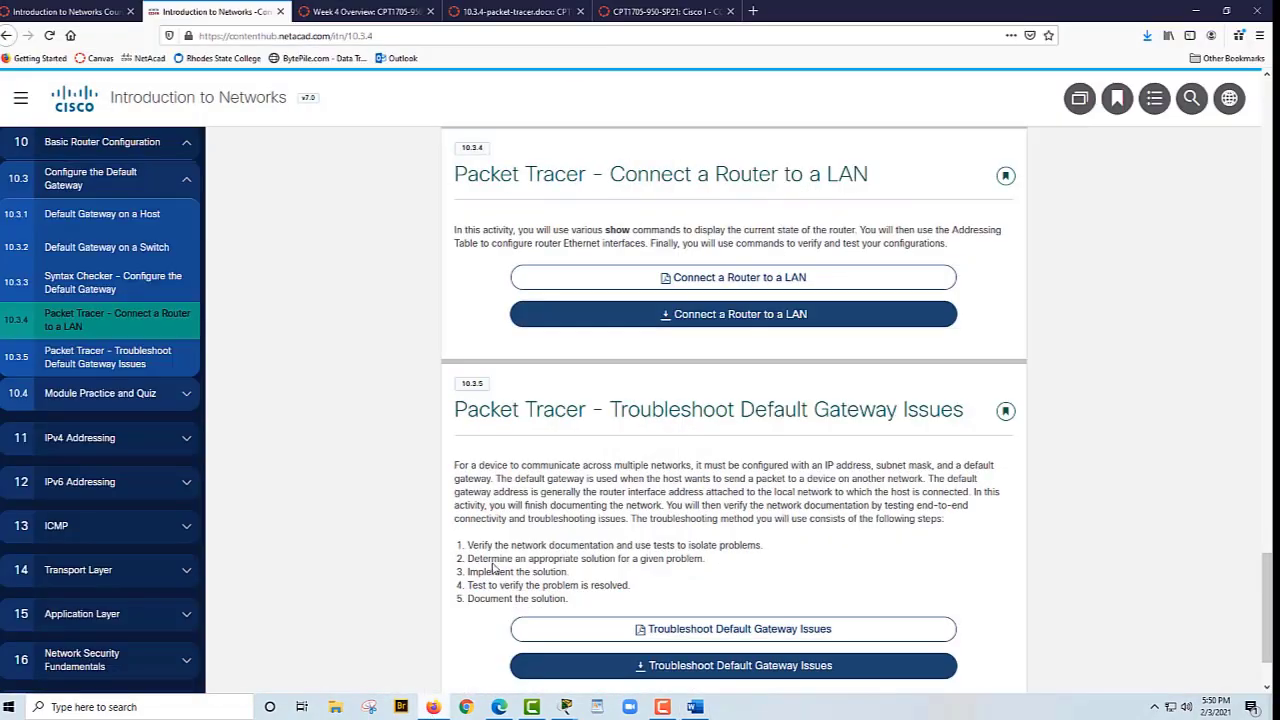